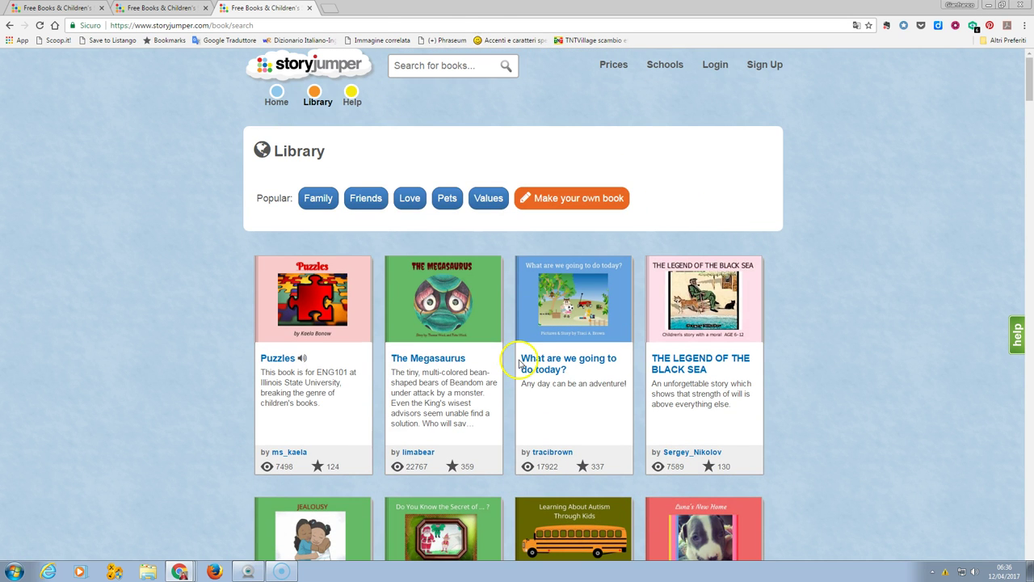
Step: Open the book The Megasaurus from the library and listen to the narration of its first story pages
left_click(452, 333)
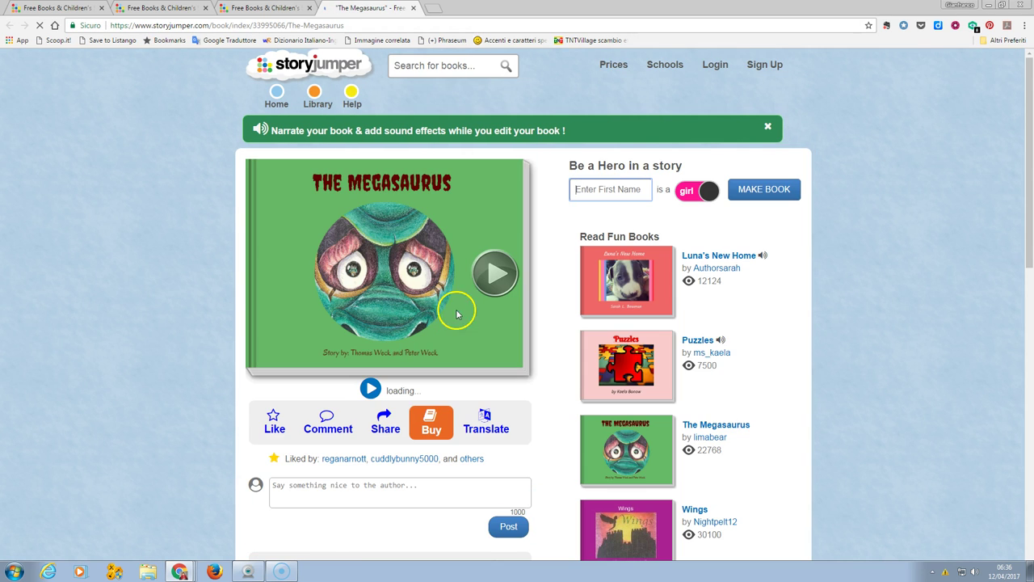
left_click(497, 273)
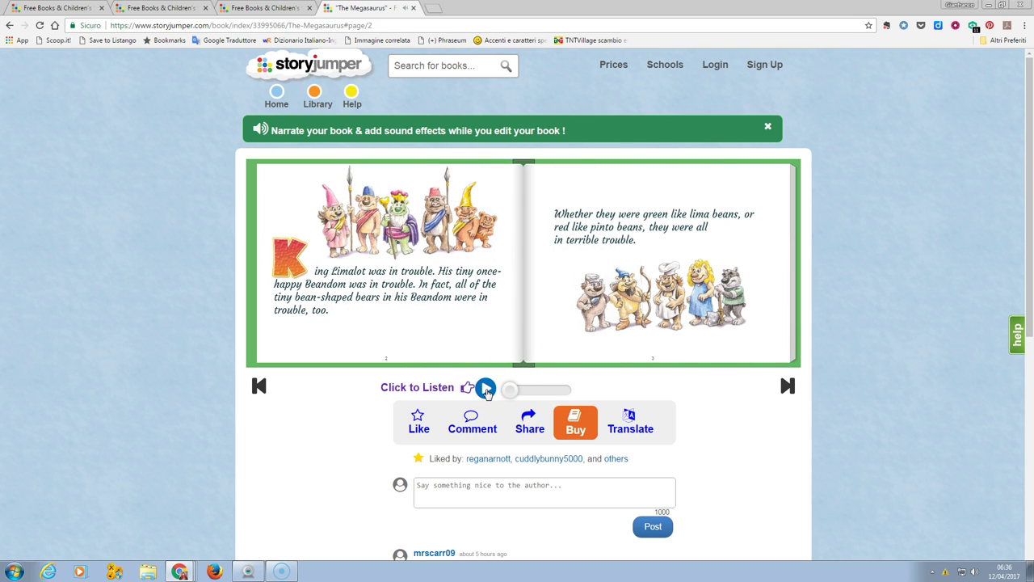
left_click(485, 388)
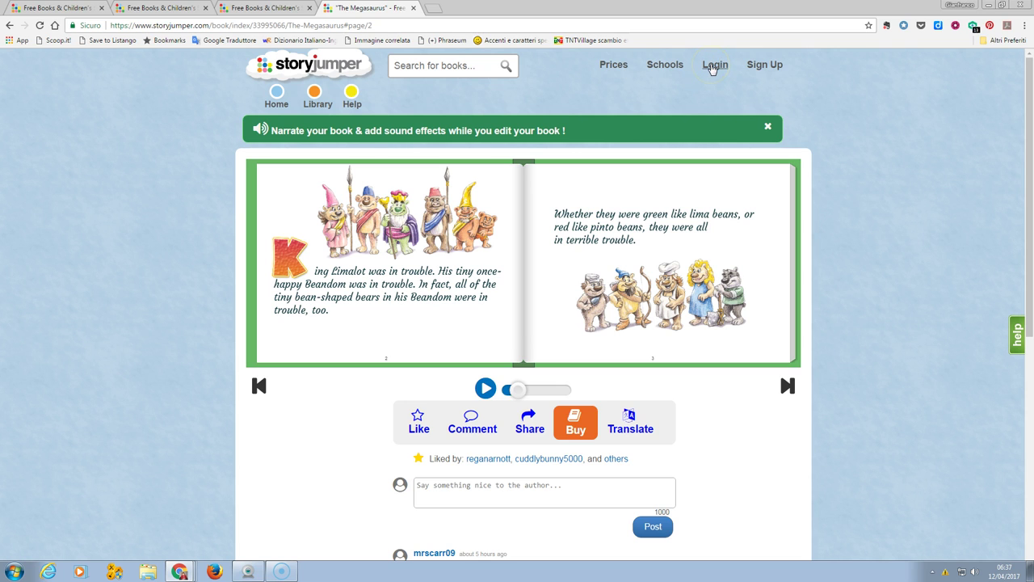
Step: View the free account sign-up form and log in with the existing account
left_click(767, 67)
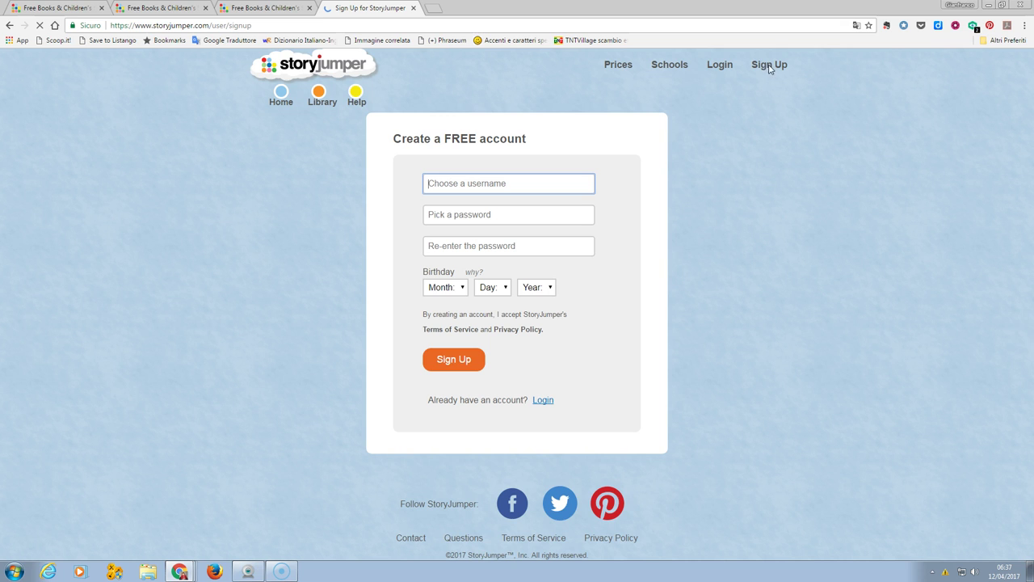
left_click(701, 121)
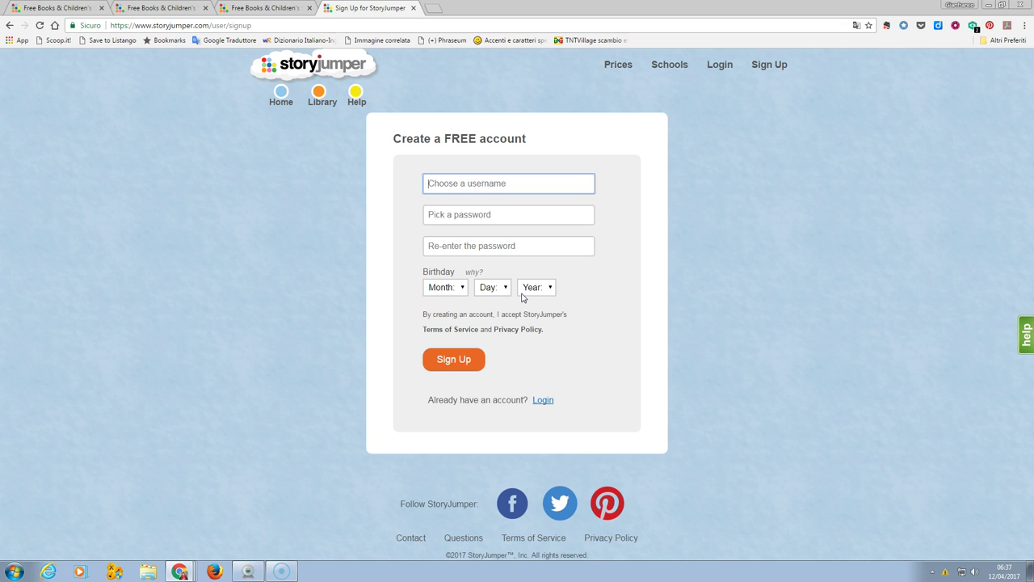
left_click(719, 64)
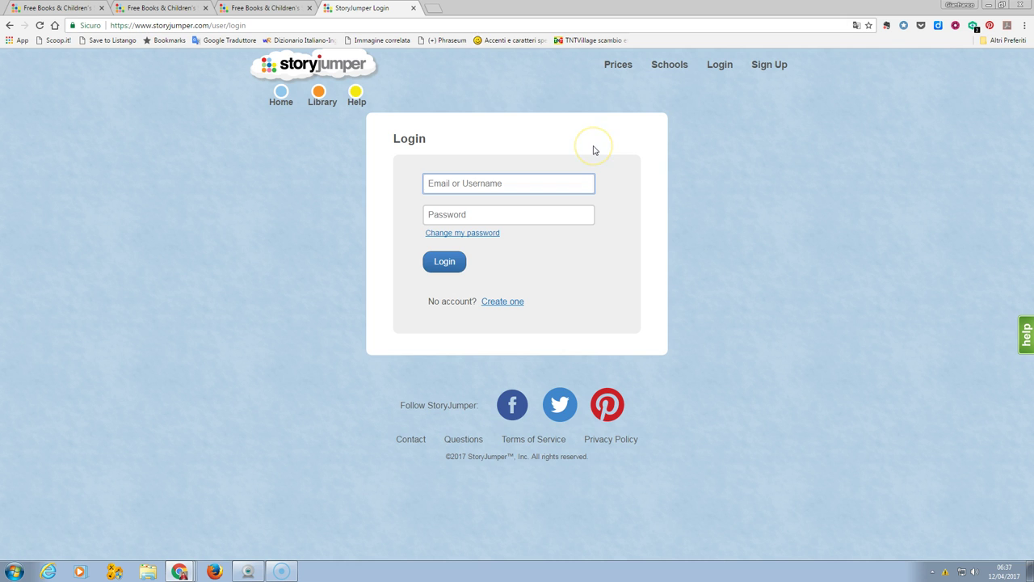
left_click(444, 264)
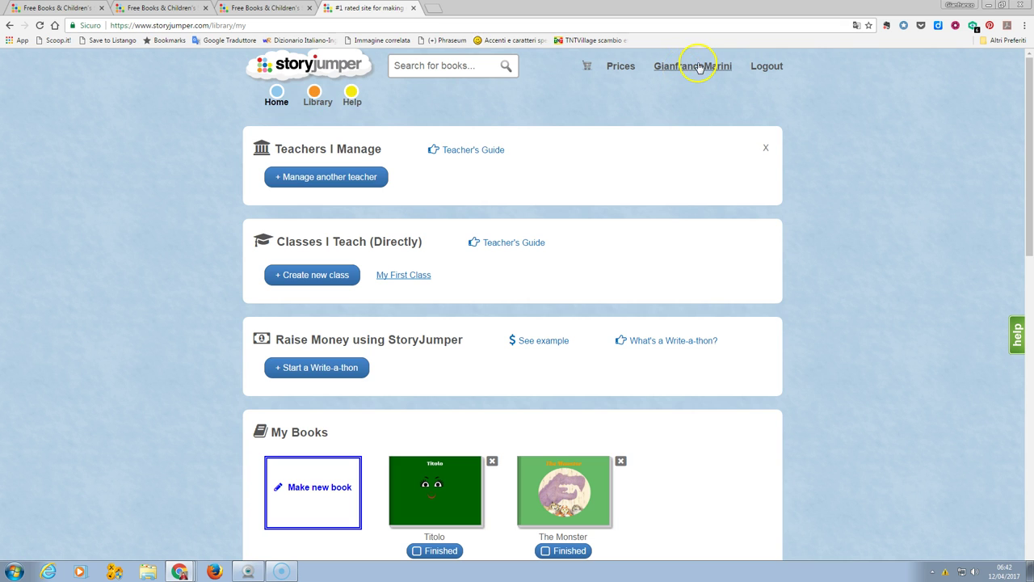
Step: Review the account settings and the home page's sections for managed teachers, classes, fundraising and own books
left_click(724, 66)
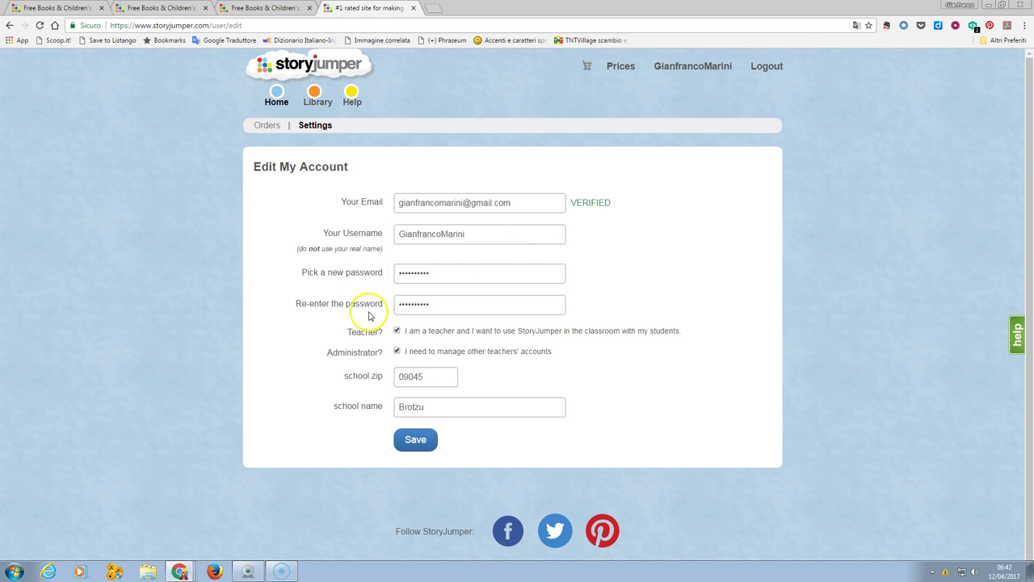
left_click(276, 99)
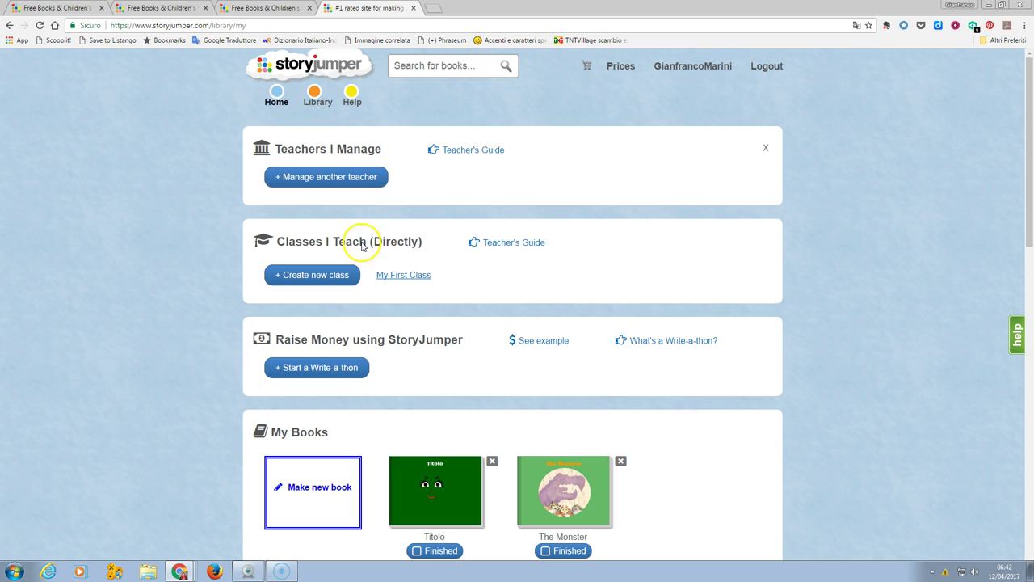
left_click(316, 179)
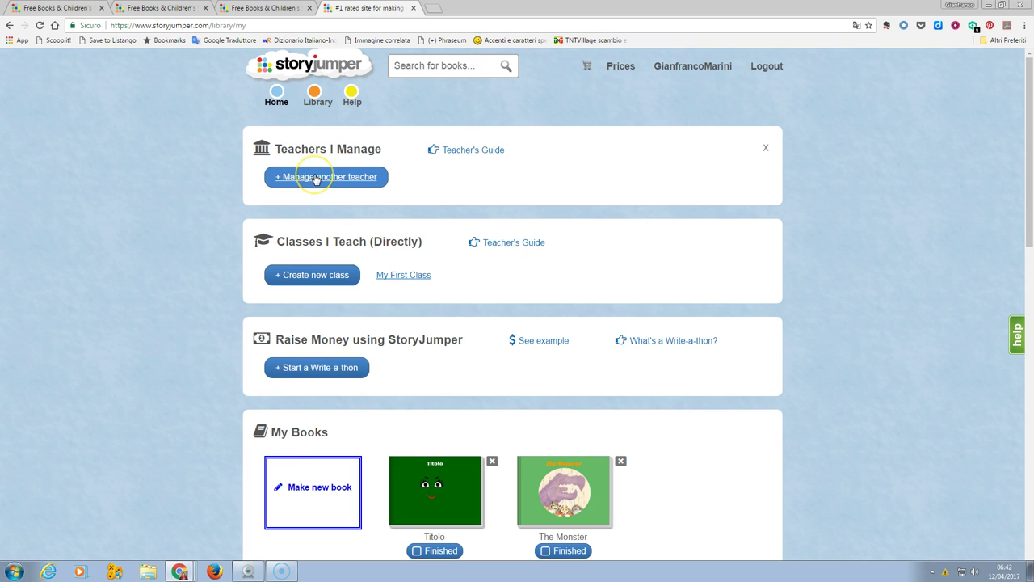
left_click(326, 277)
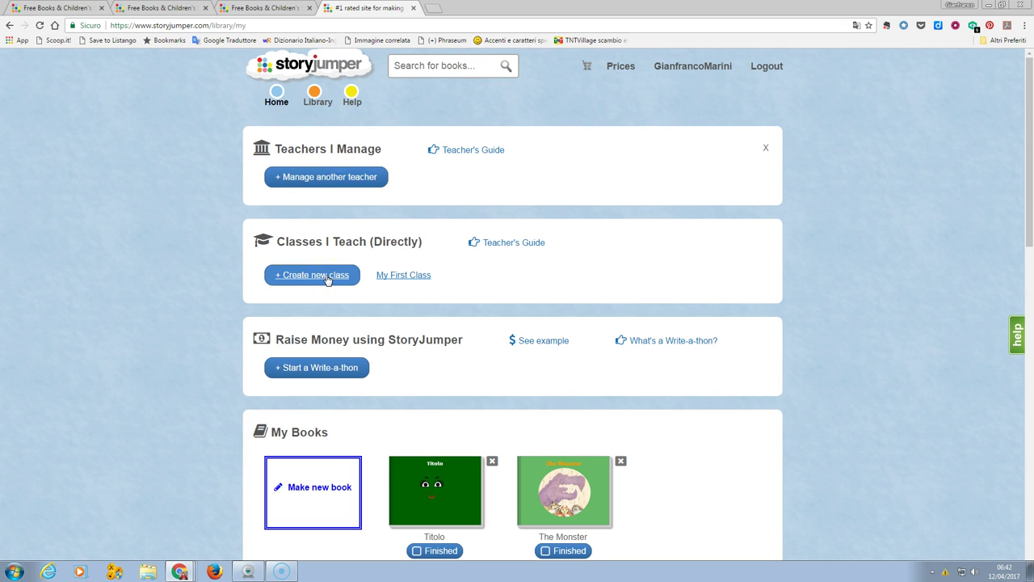
left_click(332, 366)
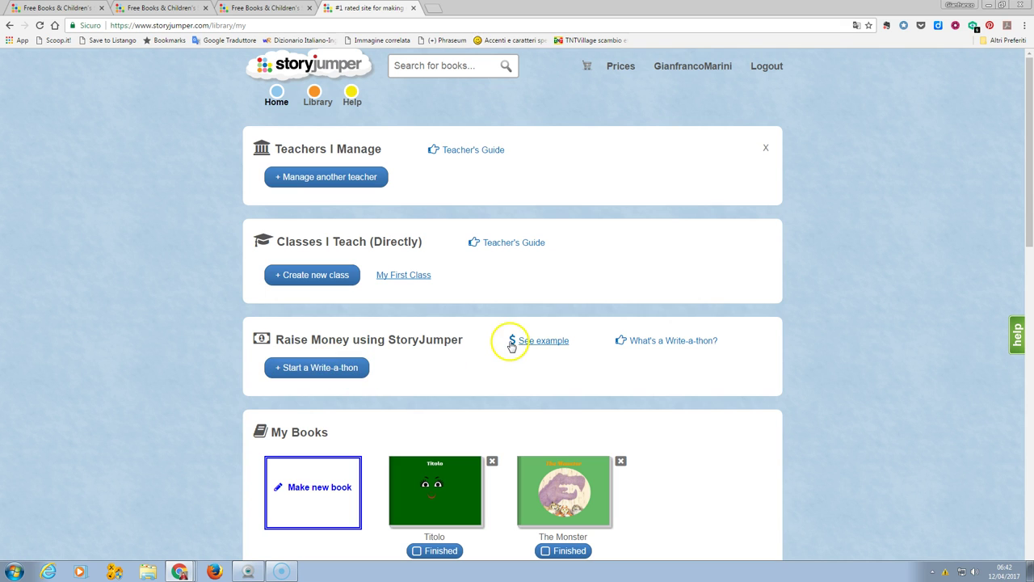
scroll(494, 352, "down", 2)
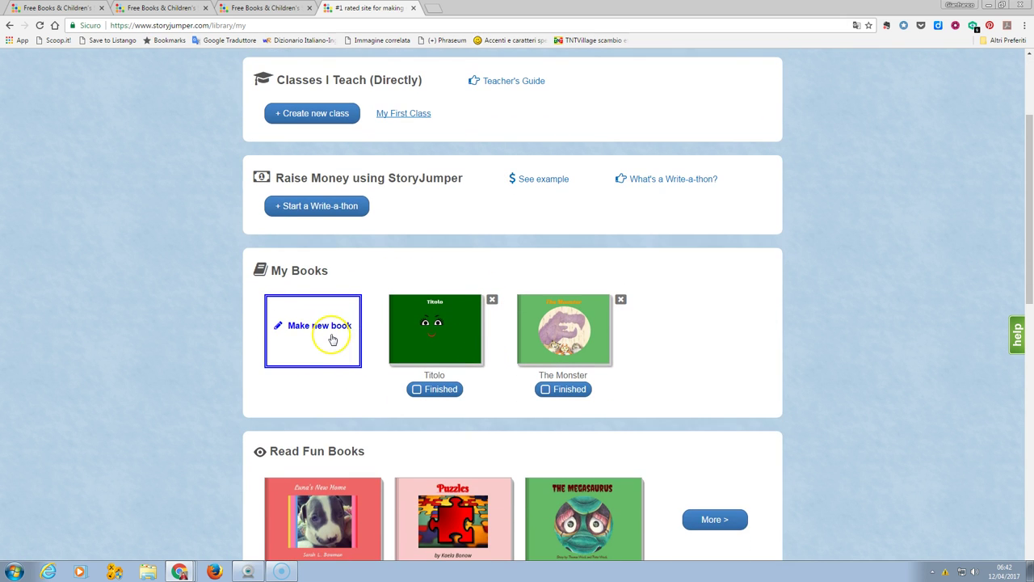
scroll(332, 339, "down", 1)
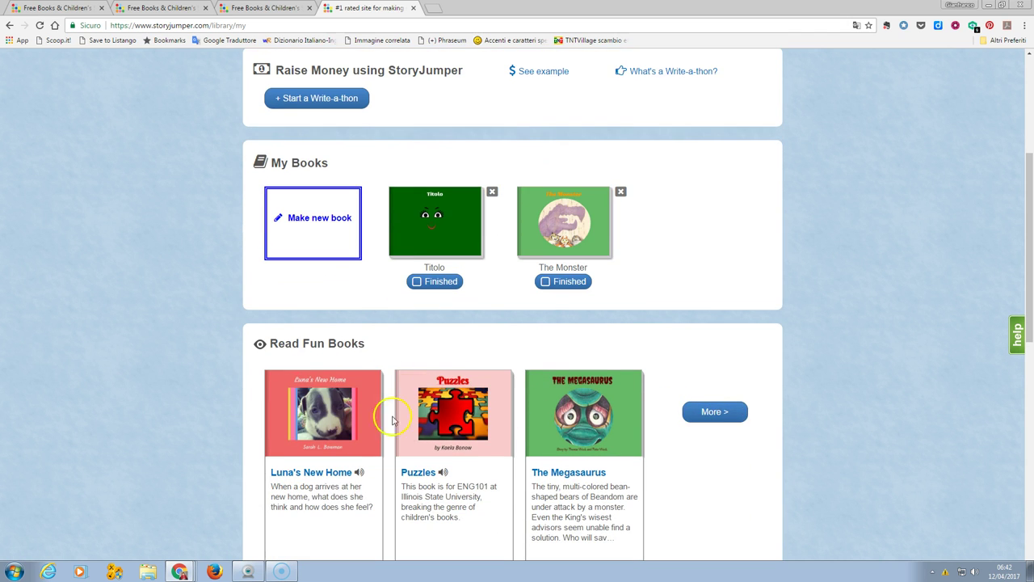
scroll(386, 417, "up", 1)
scroll(327, 300, "up", 1)
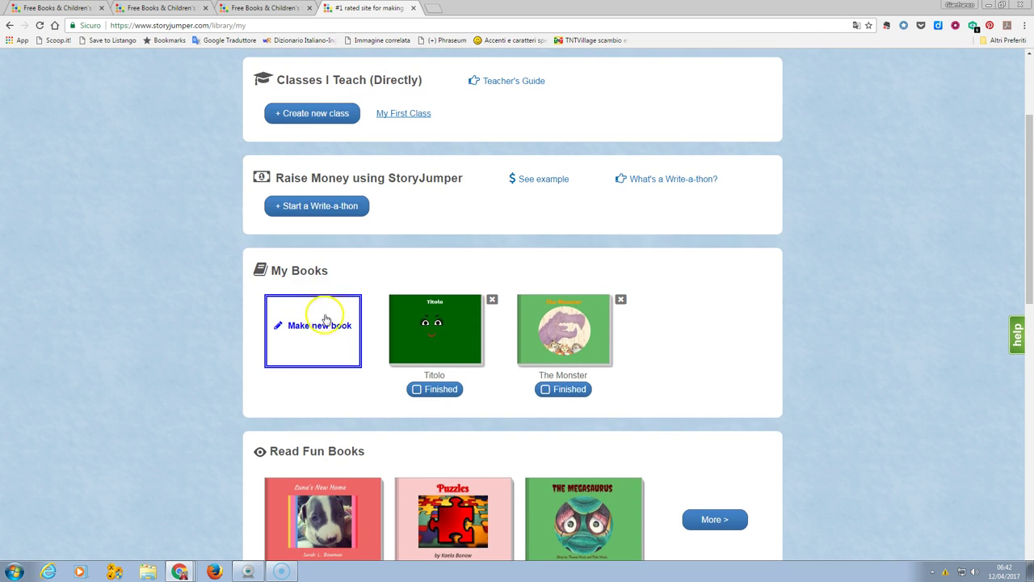
Step: Create a new book from The Monster template and dismiss the introductory message
left_click(328, 330)
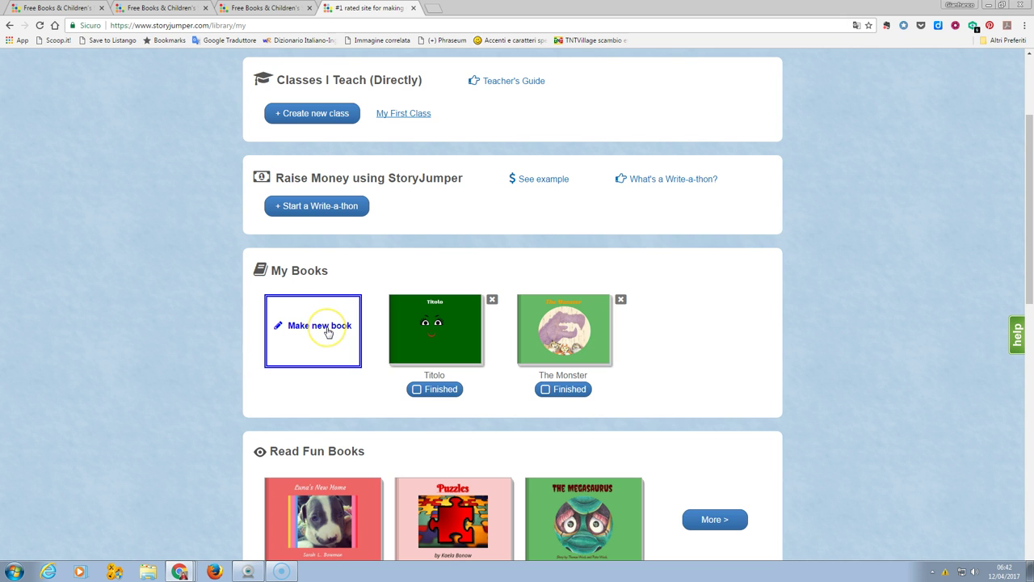
scroll(327, 327, "down", 1)
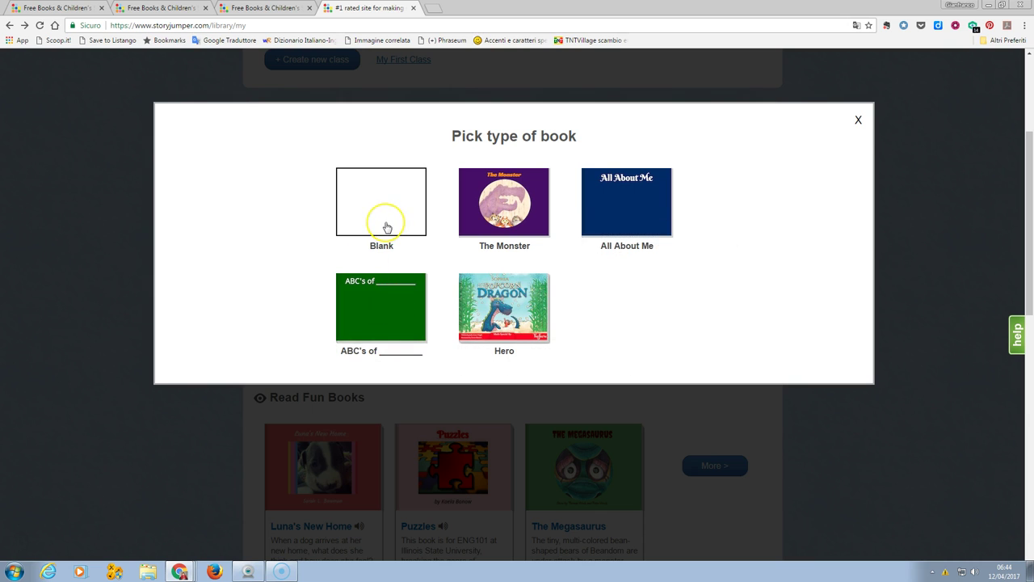
left_click(393, 188)
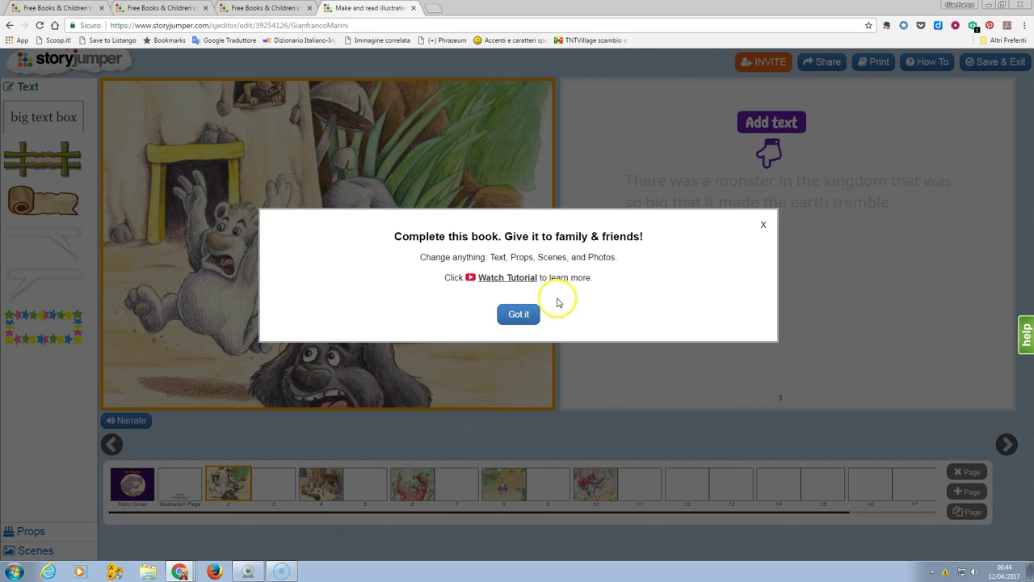
left_click(763, 228)
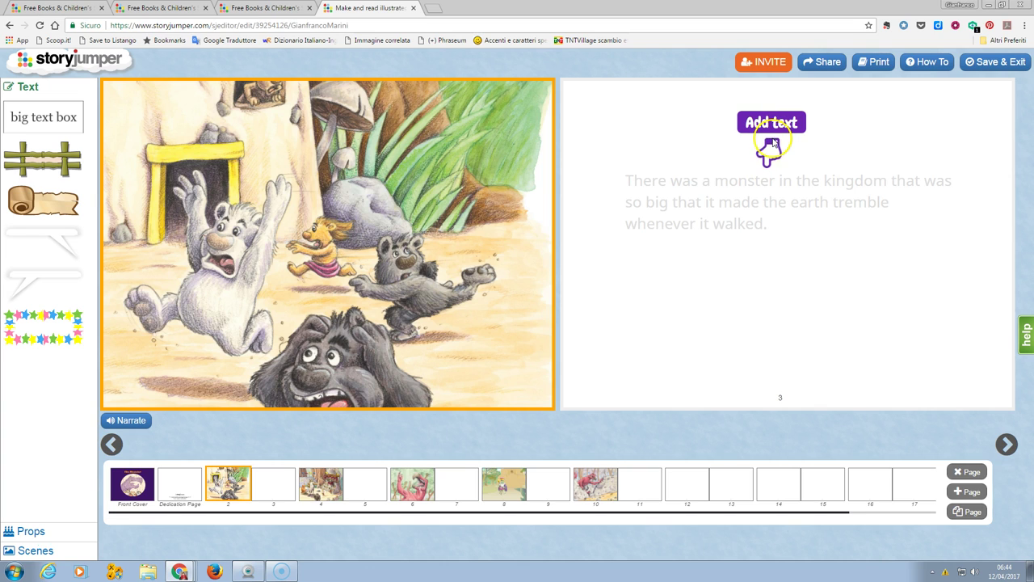
Step: Select page 3 and examine the available text, props, scenes and photos collections
left_click(679, 156)
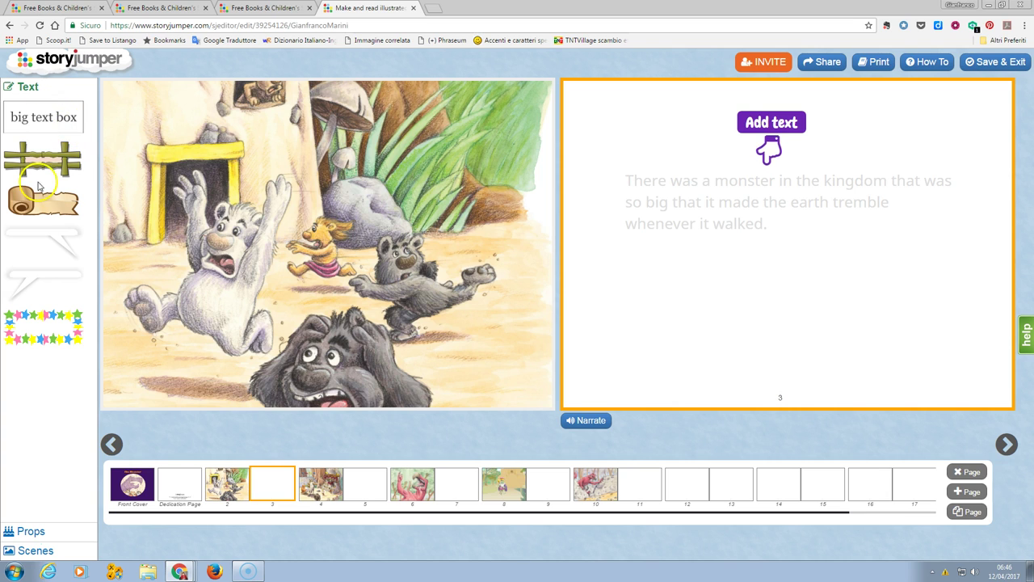
left_click(27, 89)
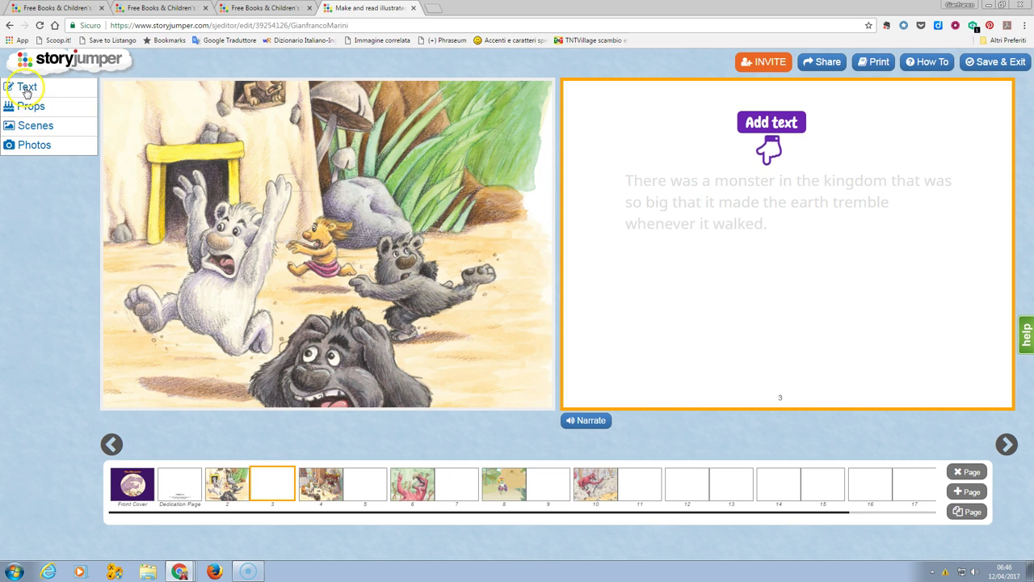
left_click(46, 109)
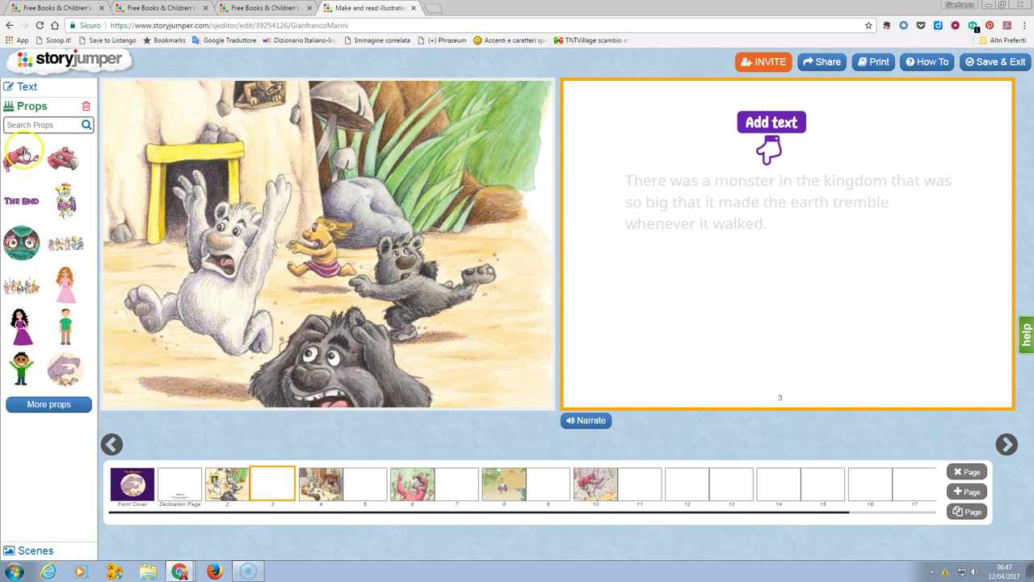
left_click(38, 108)
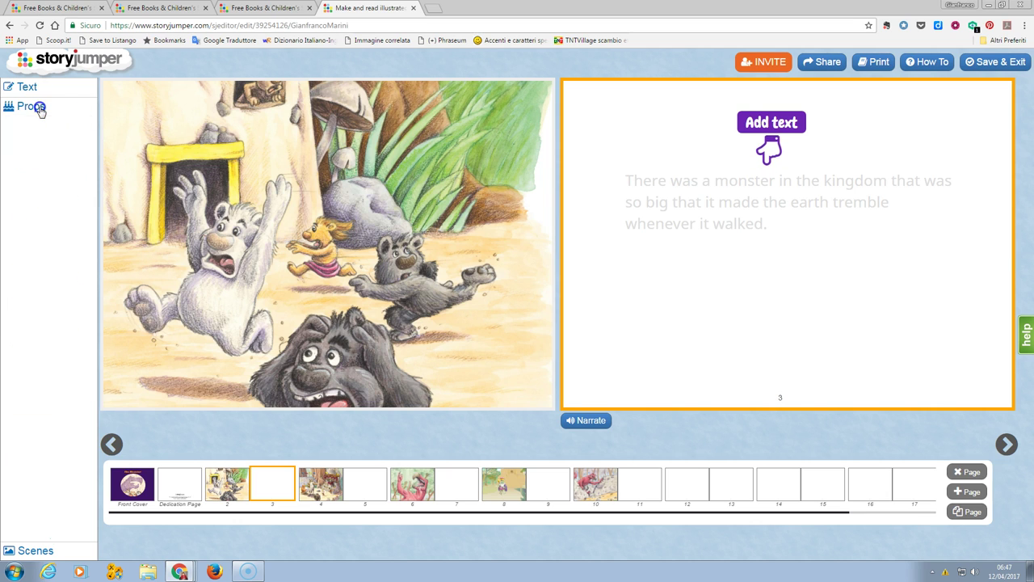
left_click(37, 125)
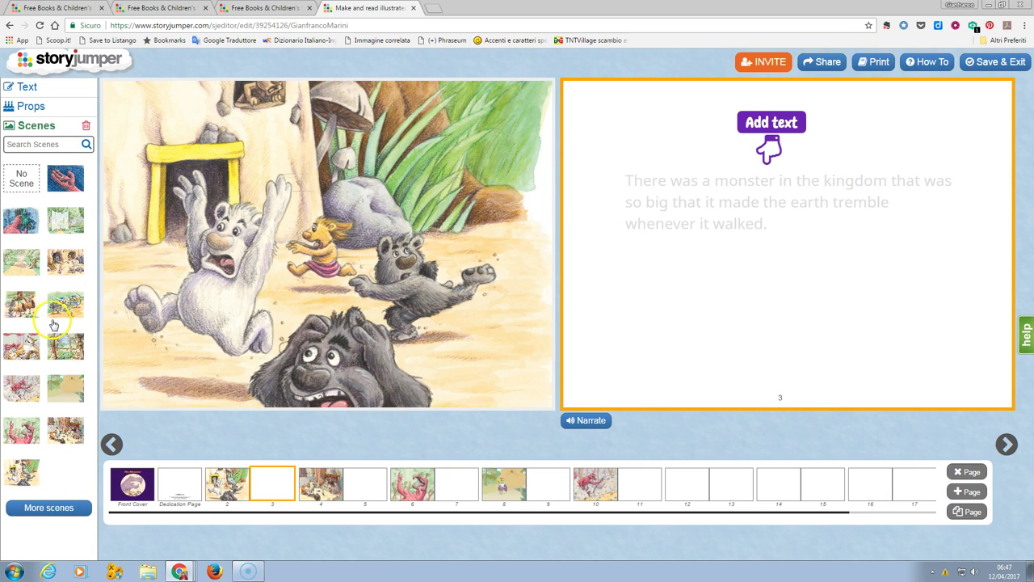
left_click(37, 127)
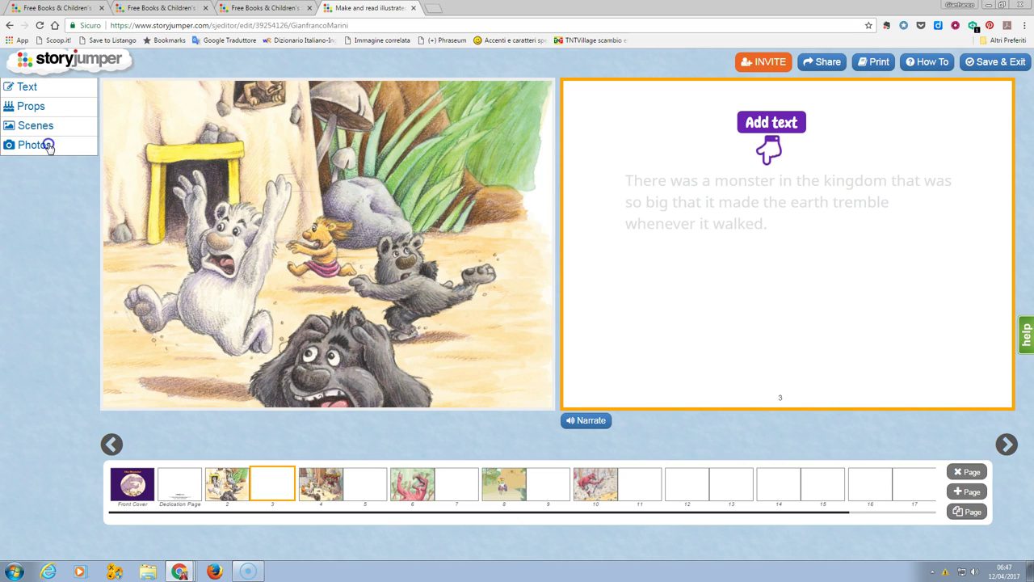
left_click(48, 147)
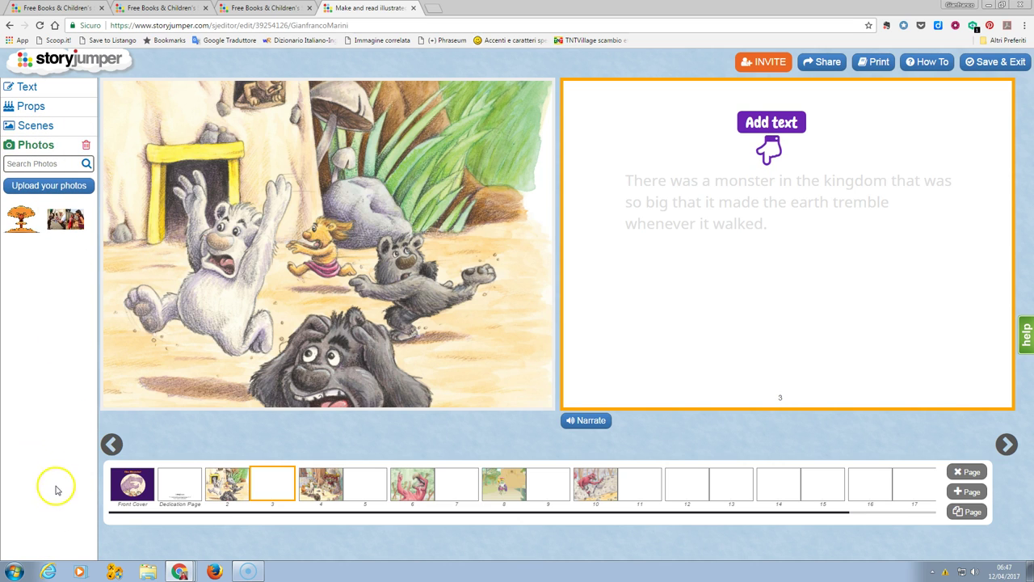
left_click(42, 150)
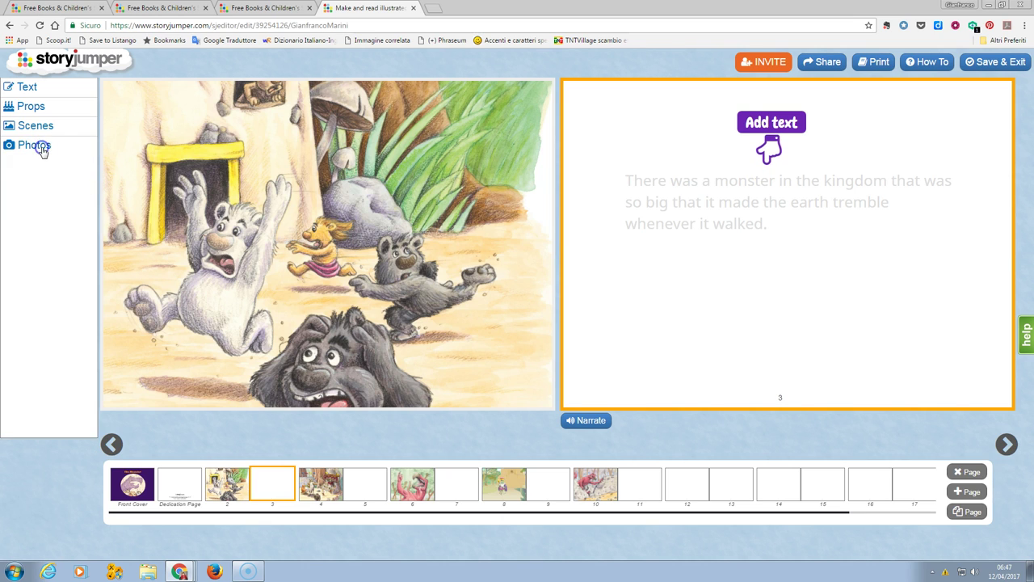
left_click(32, 88)
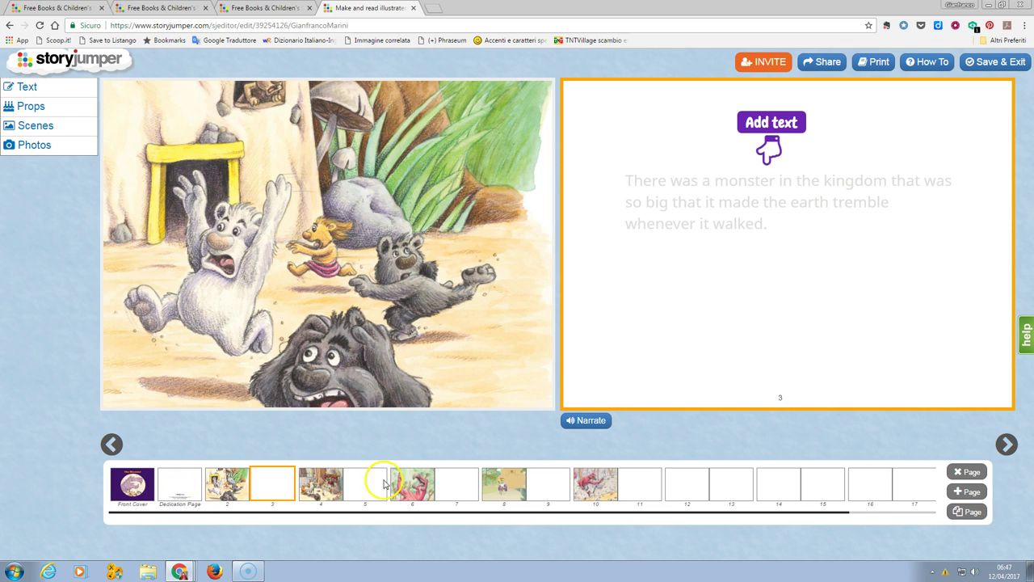
Step: Try orange as the front cover colour and set it to the bright blue instead
left_click(131, 492)
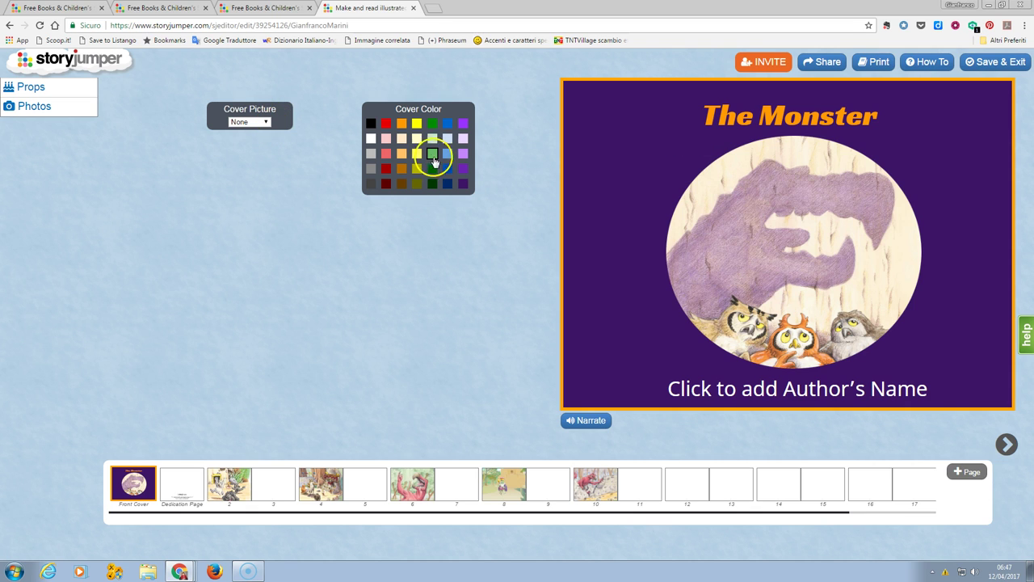
left_click(402, 124)
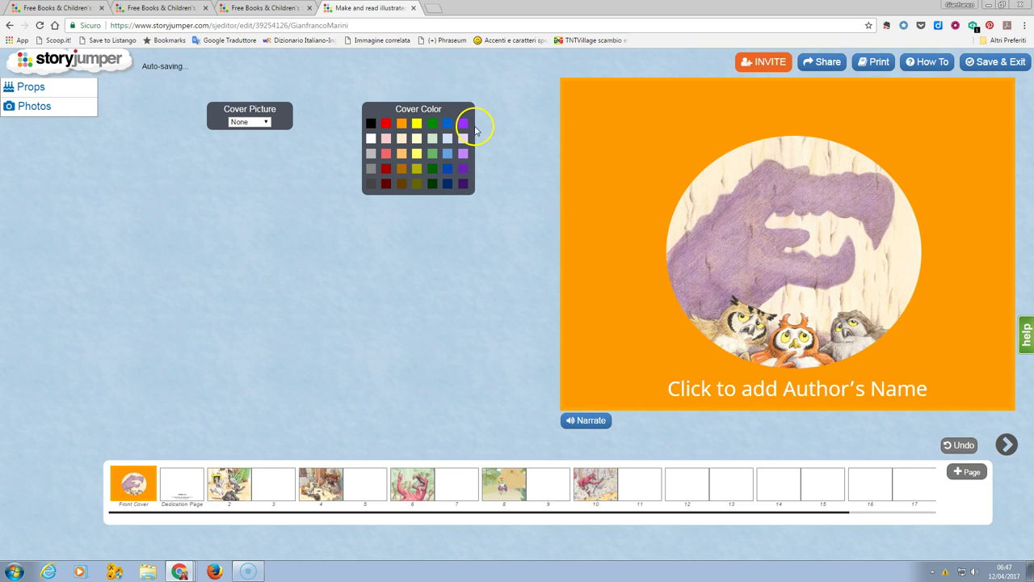
left_click(449, 124)
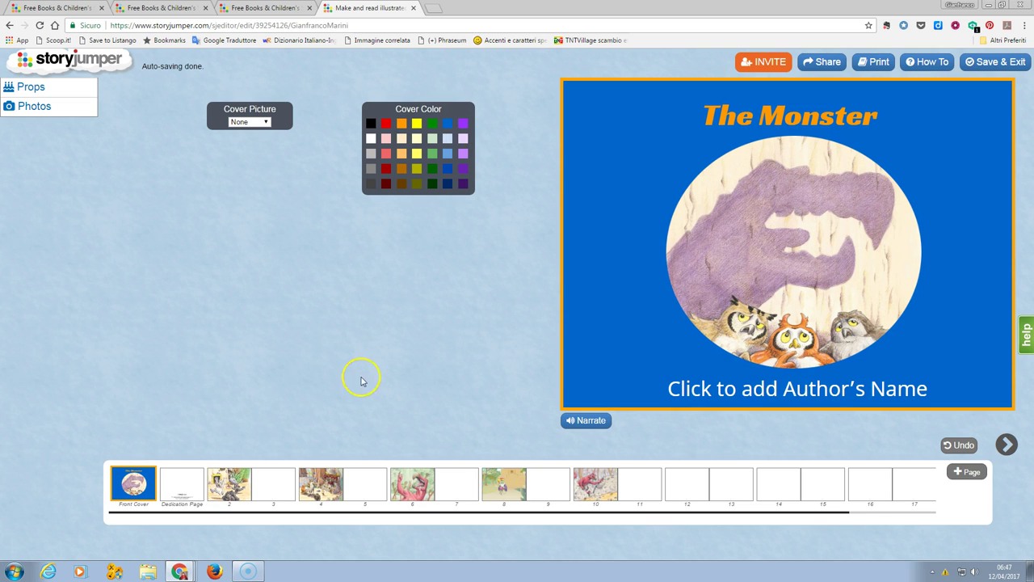
Step: Shrink the round monster picture on the front cover and centre it between the title and the author's name
left_click(808, 216)
left_click(795, 245)
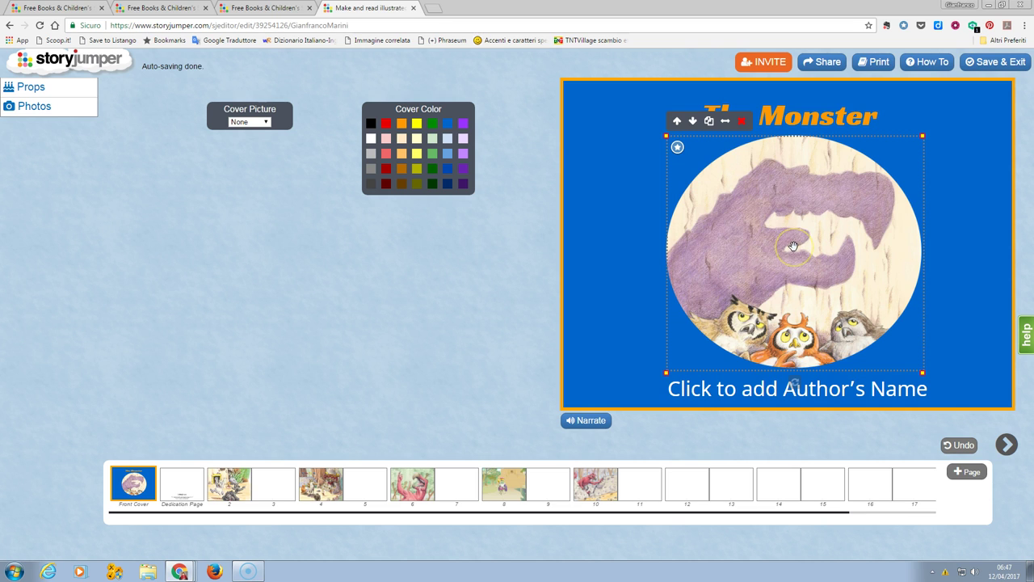
left_click_drag(924, 137, 886, 168)
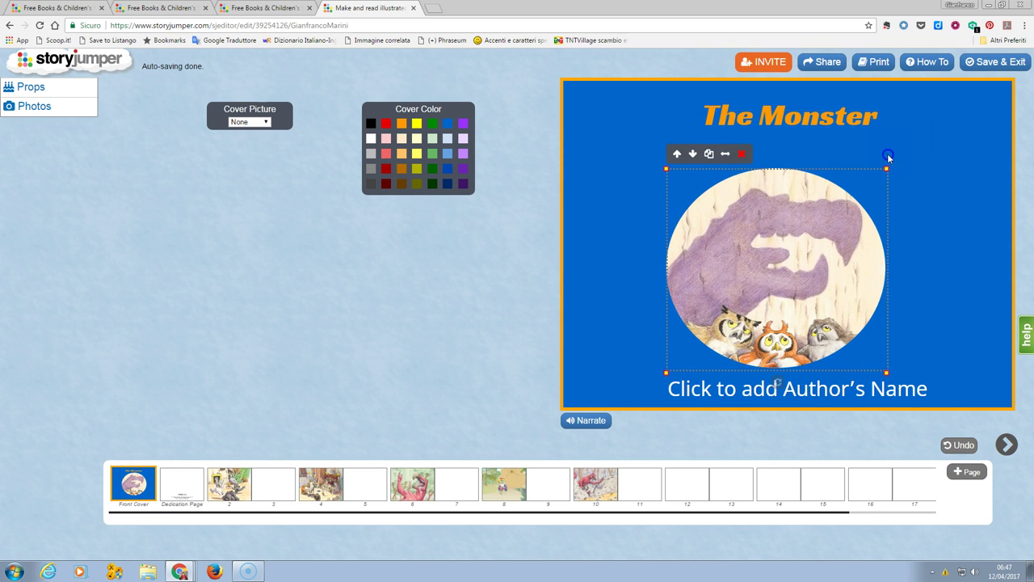
left_click(727, 154)
left_click(728, 158)
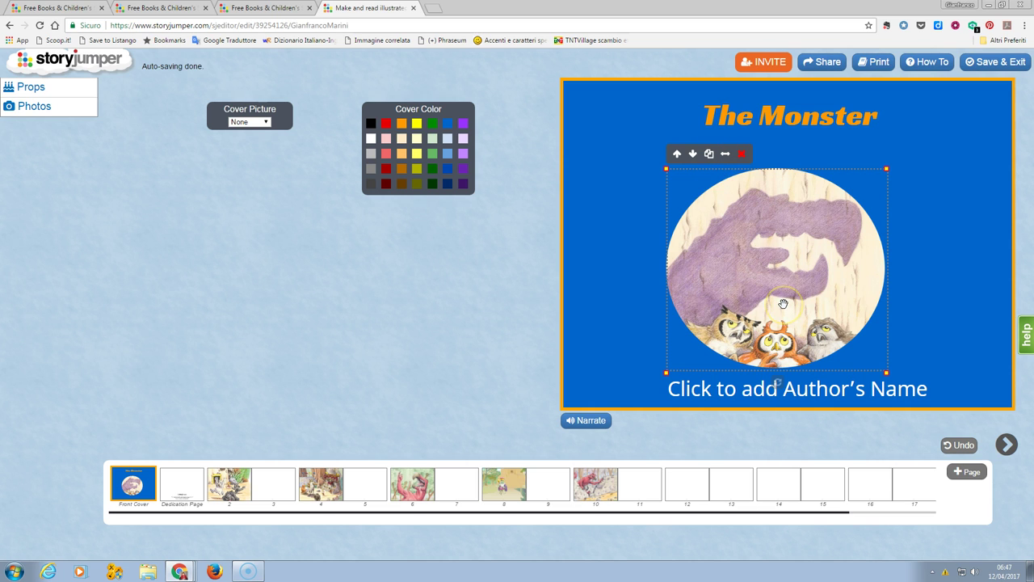
mouse_move(841, 212)
left_mouse_down()
mouse_move(859, 192)
mouse_move(875, 199)
mouse_move(778, 197)
mouse_move(848, 195)
left_mouse_up()
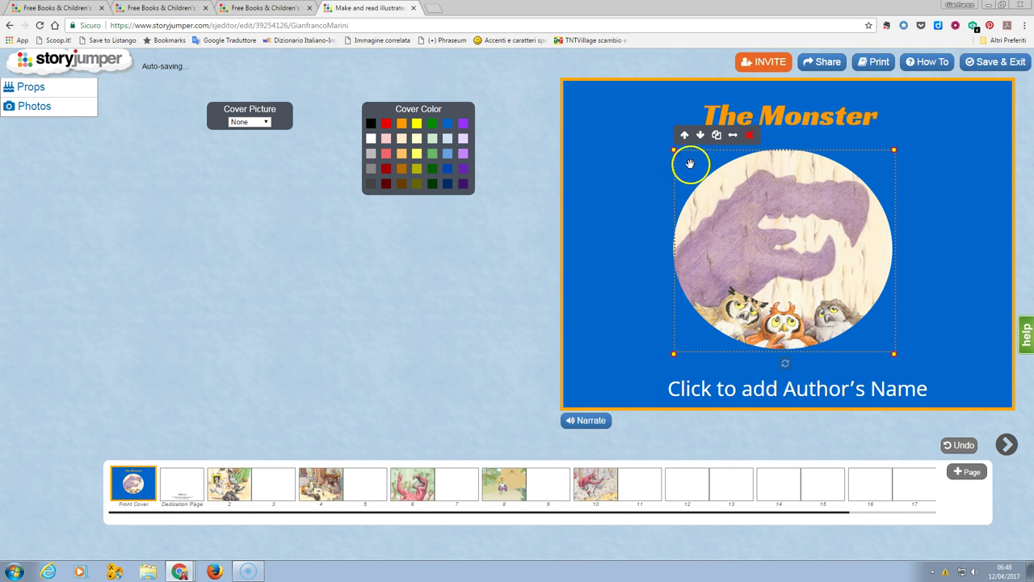
Step: Use the page 4 illustration as the cover picture and delete the round monster picture from the front cover
left_click(265, 122)
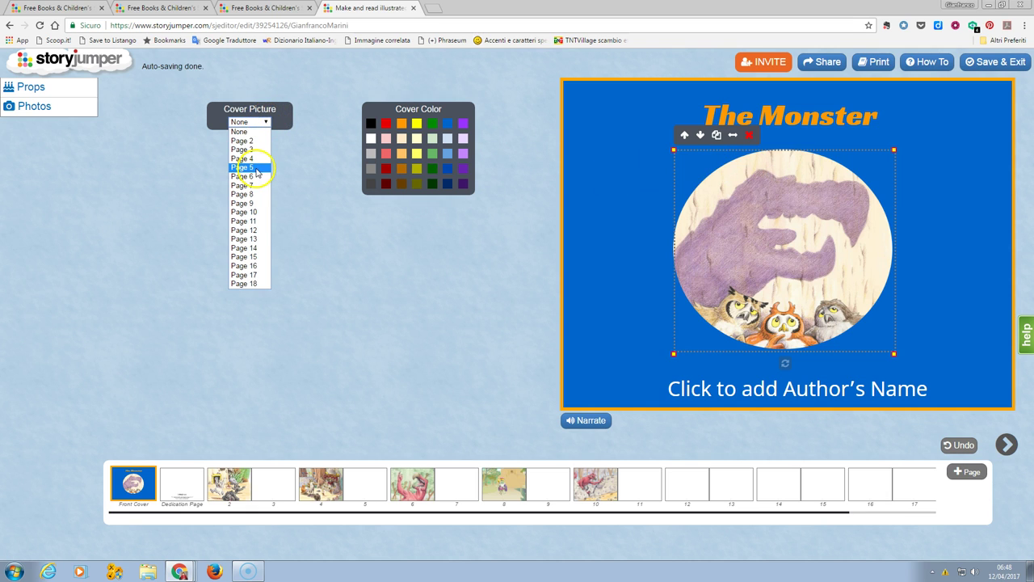
left_click(252, 159)
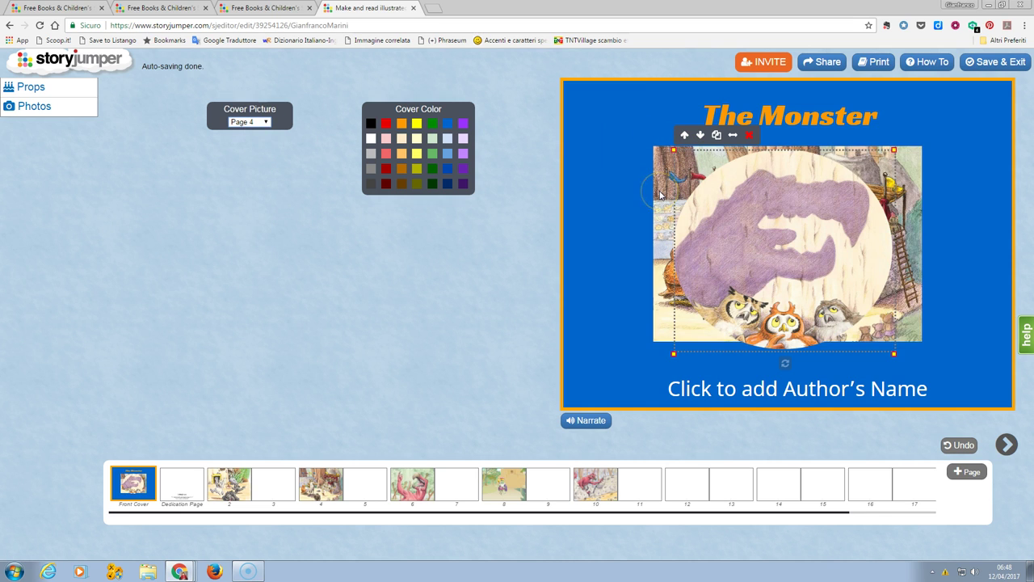
left_click_drag(722, 215, 790, 240)
left_click(690, 231)
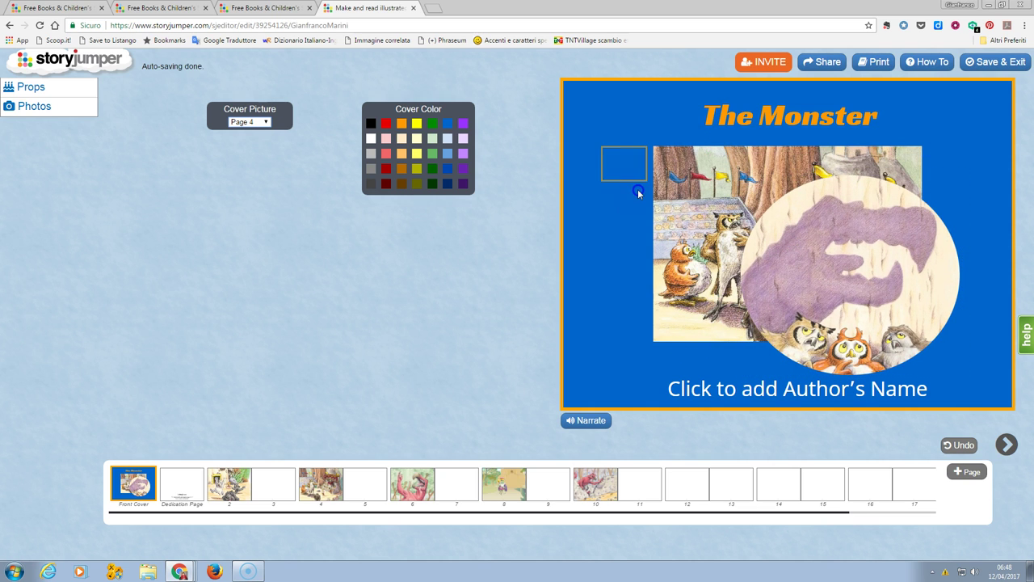
left_click(817, 179)
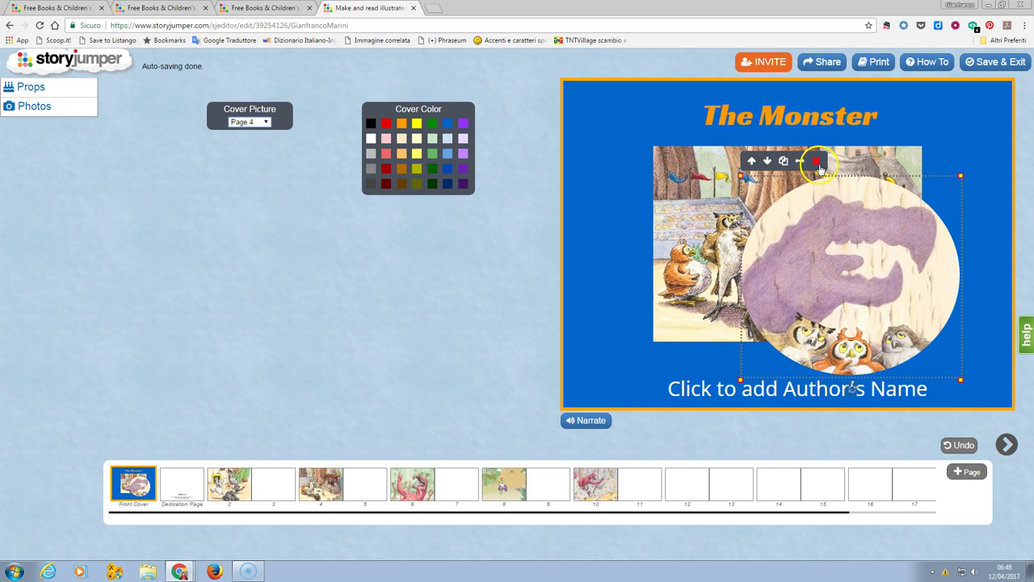
left_click(817, 162)
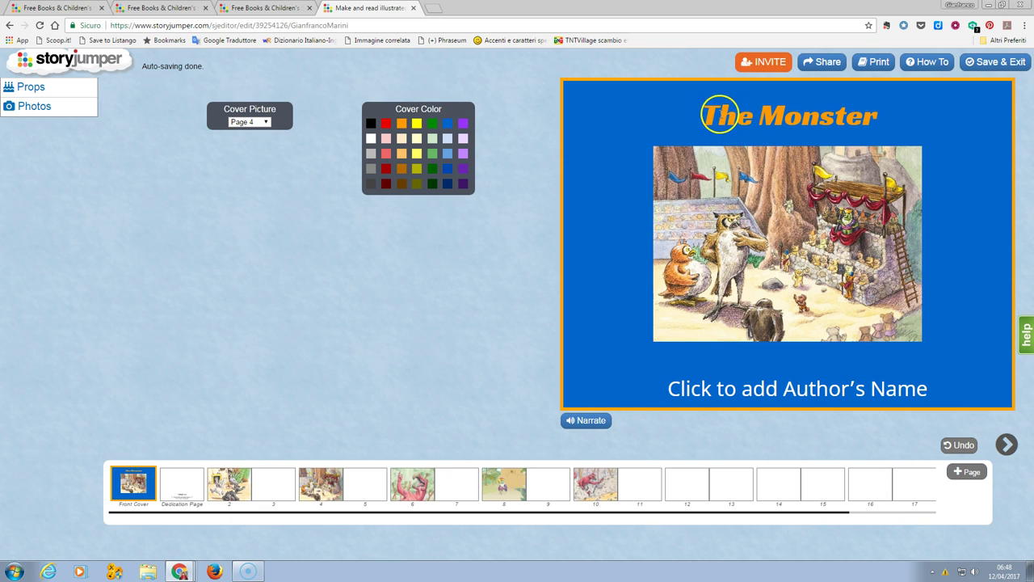
Step: Colour the front cover title "The Monster" red
left_click(719, 115)
left_click_drag(702, 117, 836, 110)
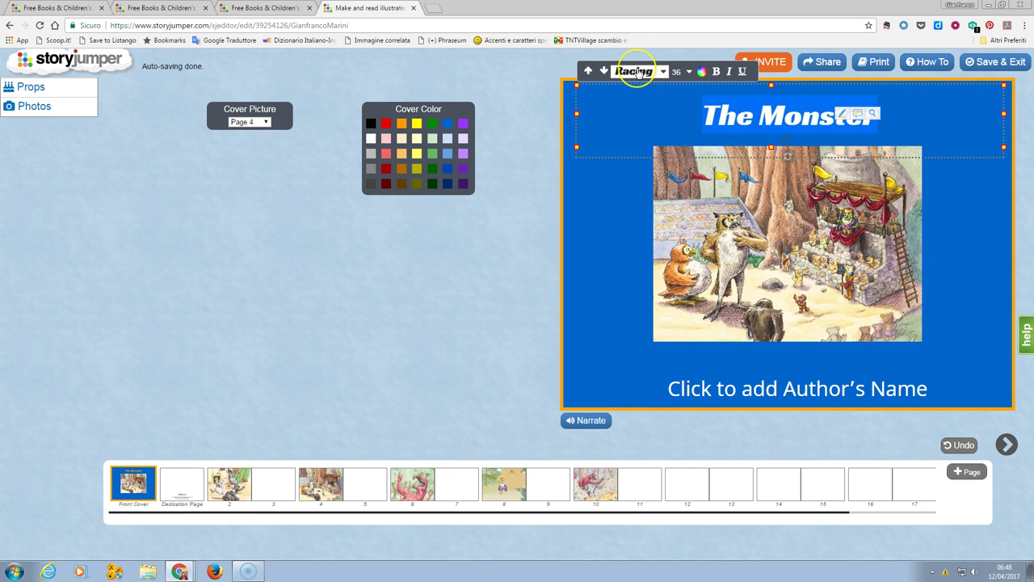
key("ctrl+plus")
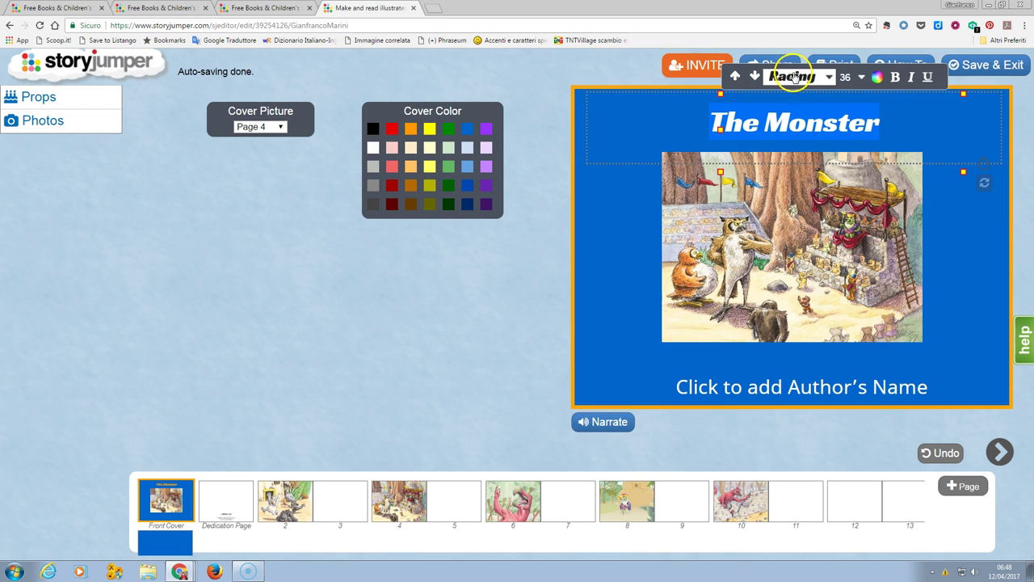
left_click(721, 125)
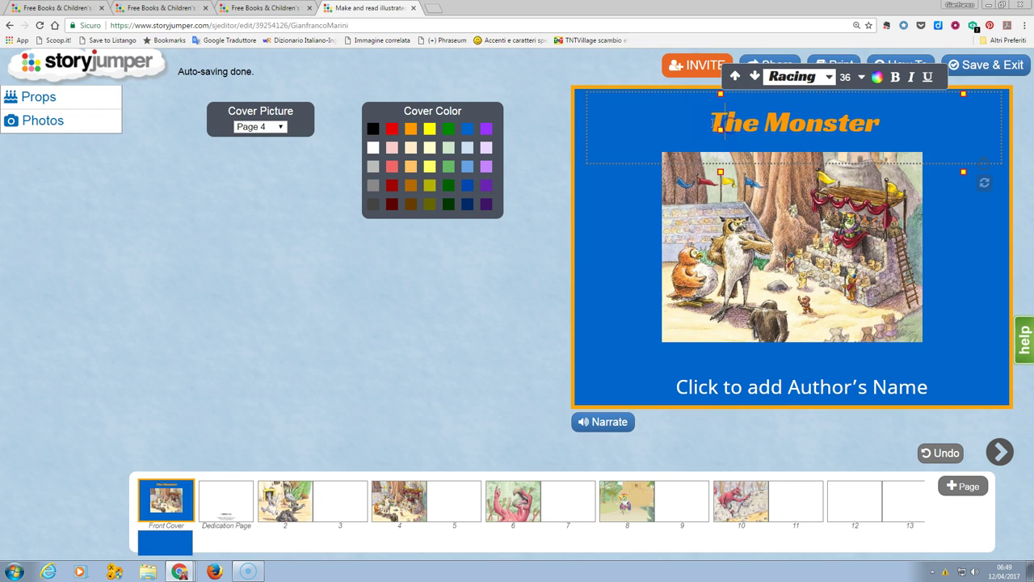
left_click_drag(716, 123, 883, 123)
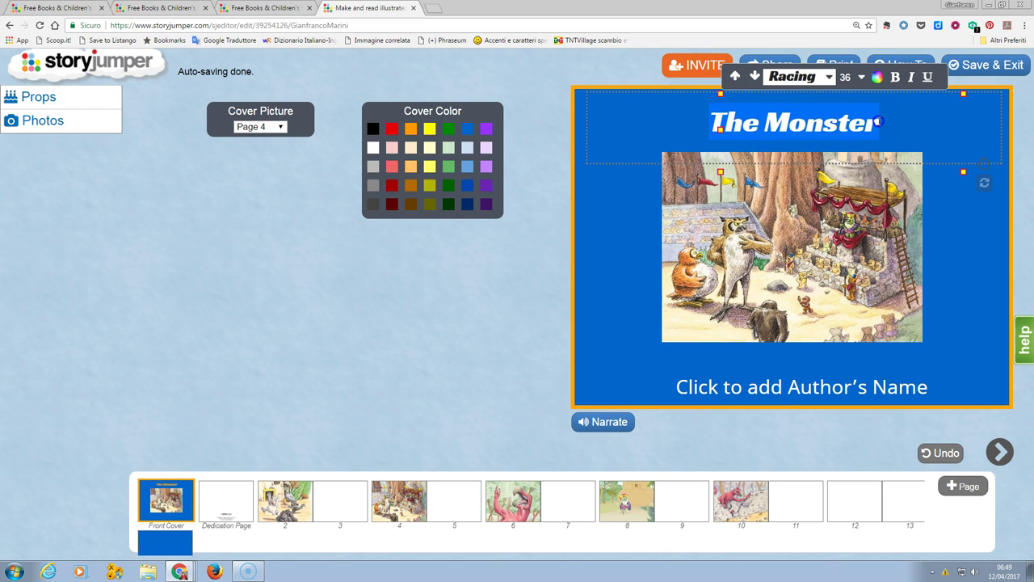
left_click(879, 78)
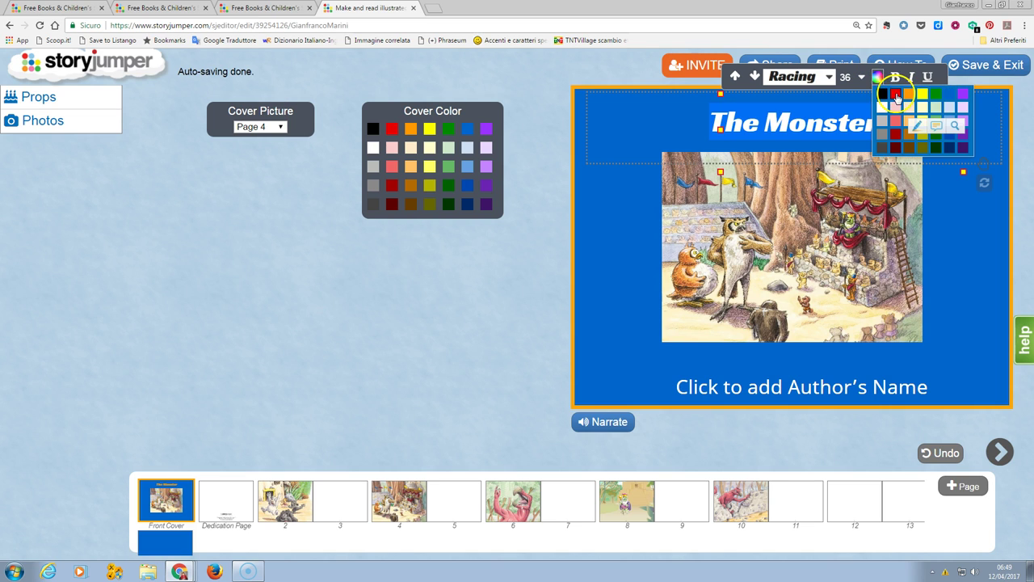
left_click(896, 95)
left_click(902, 123)
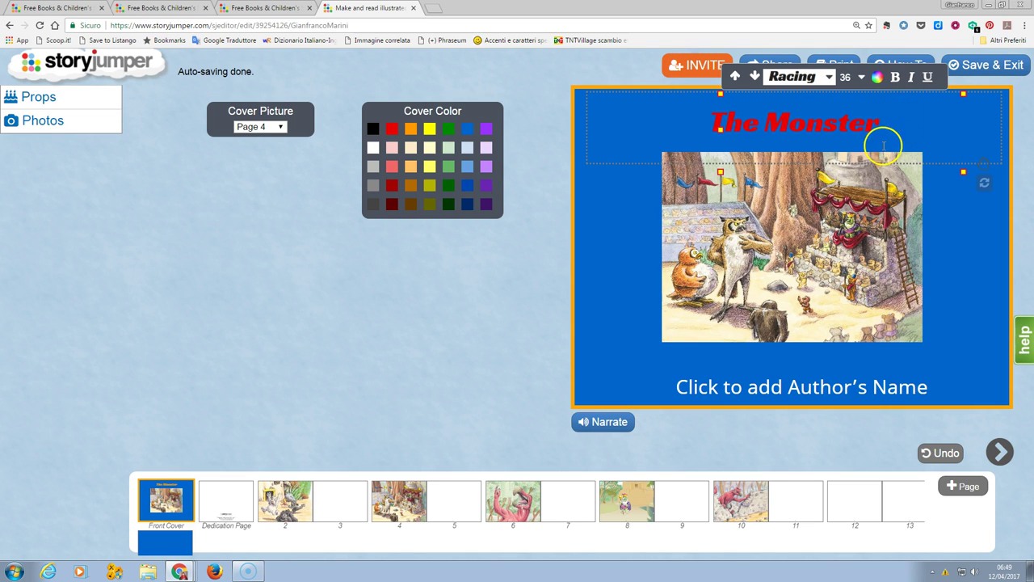
Step: Set the cover title's font size to 45 and make it bold, italic and underlined
left_click_drag(882, 123, 710, 122)
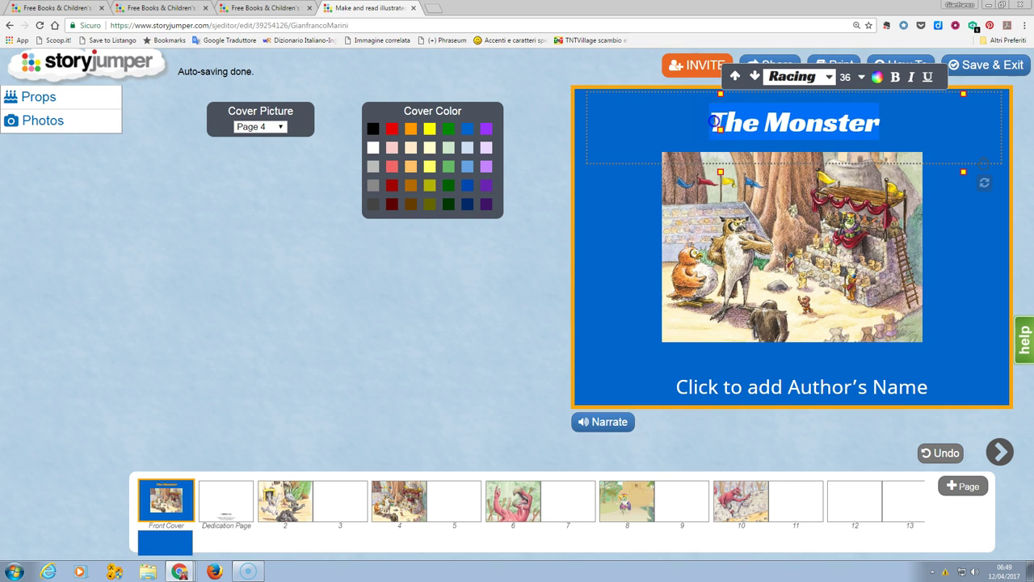
left_click(863, 77)
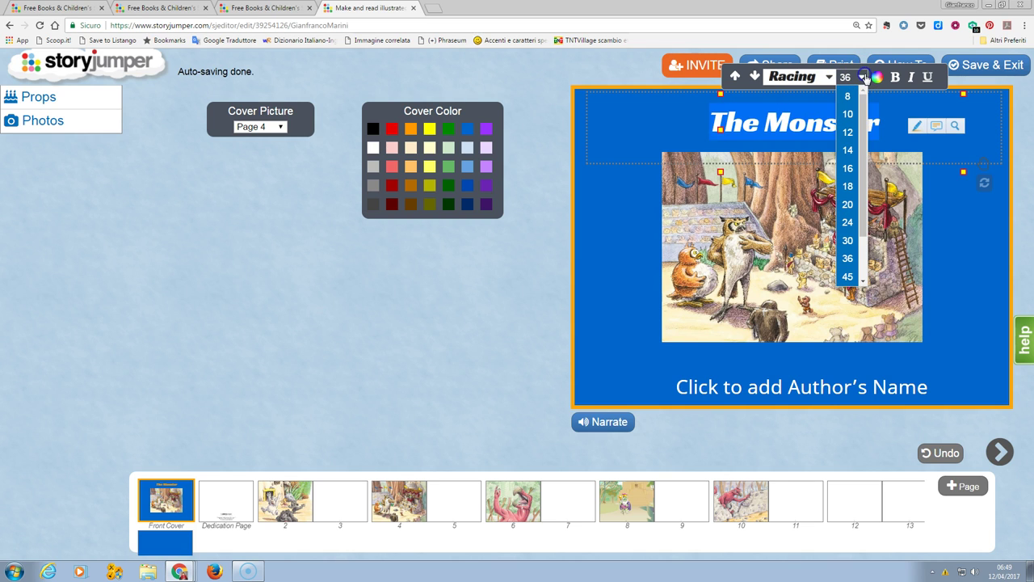
left_click(848, 276)
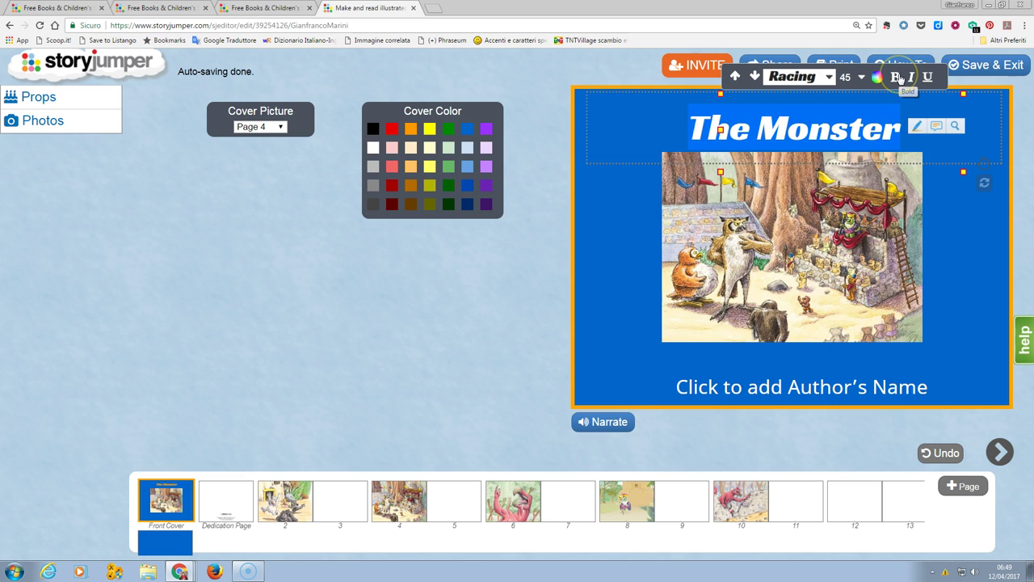
left_click(897, 78)
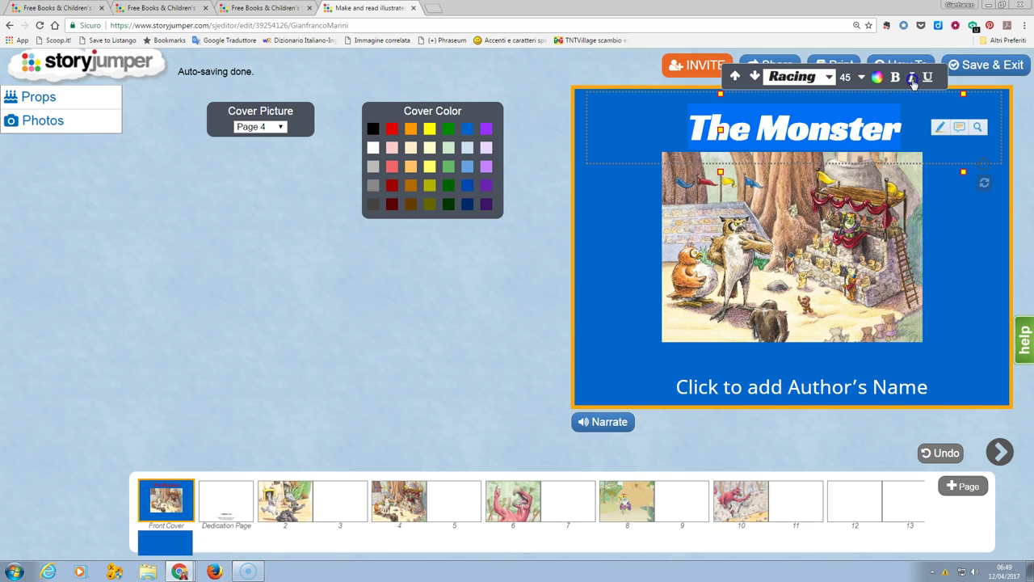
left_click(912, 79)
left_click(928, 79)
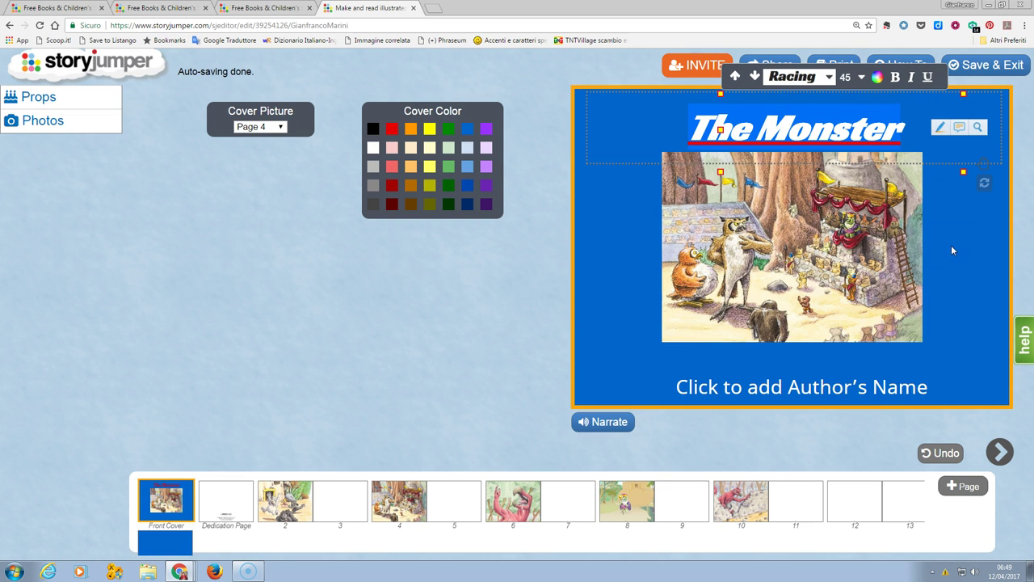
left_click(965, 149)
left_click(949, 266)
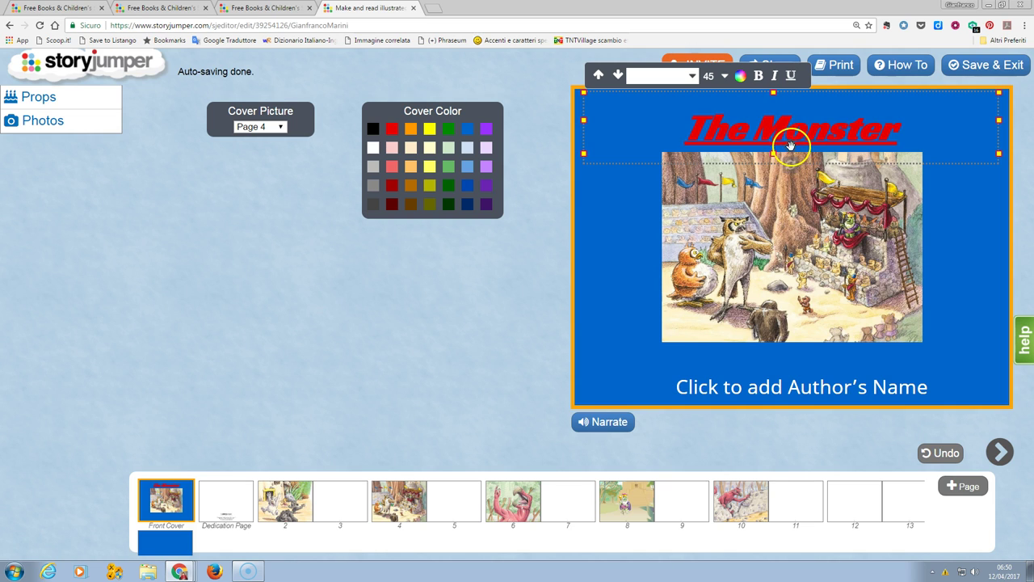
Step: Try white as the front cover colour, nudge the title slightly, and set the cover to bright red instead
left_click(374, 148)
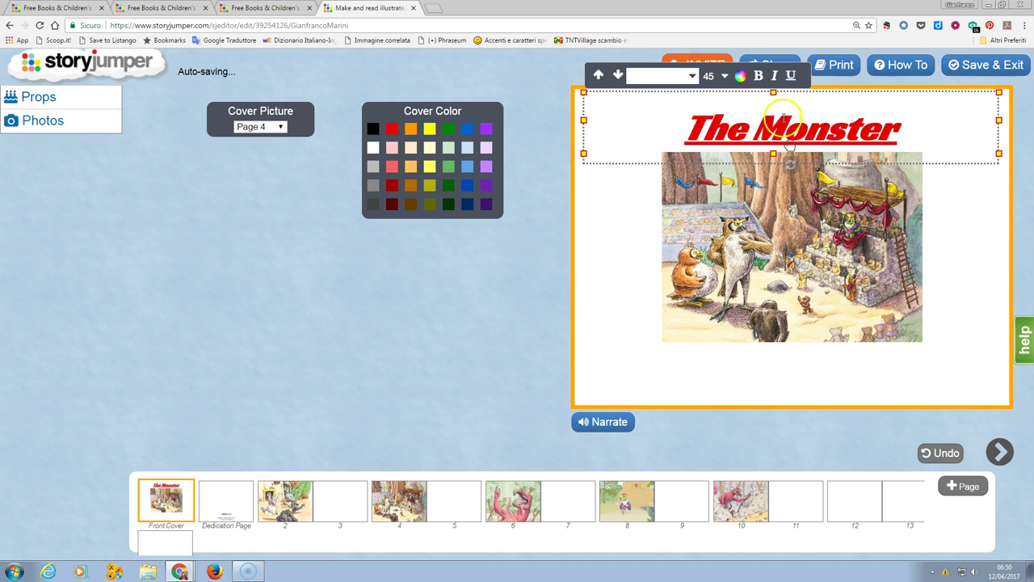
mouse_move(790, 148)
left_mouse_down()
mouse_move(780, 150)
mouse_move(796, 172)
mouse_move(768, 148)
mouse_move(790, 146)
left_mouse_up()
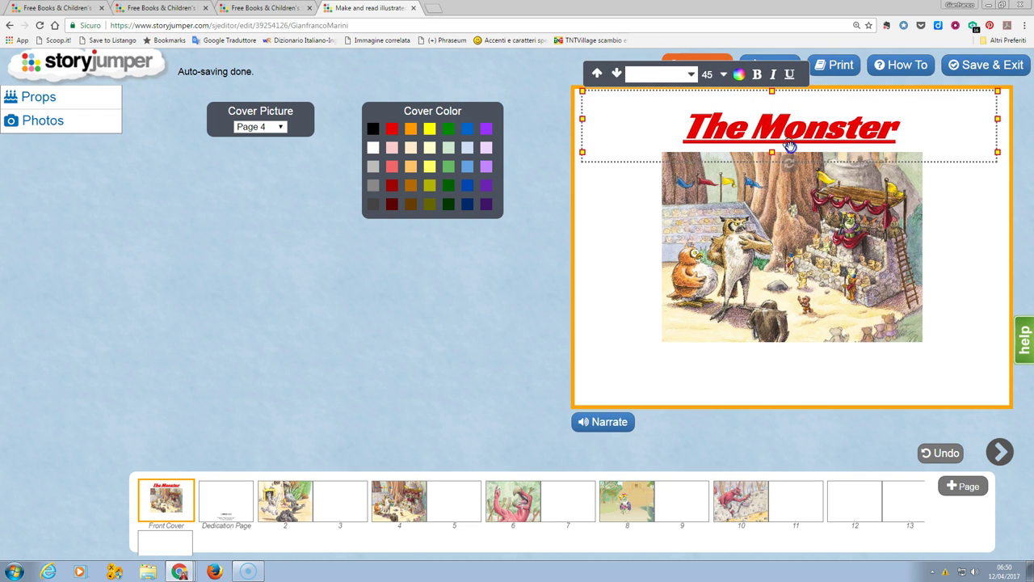
left_click_drag(790, 146, 790, 148)
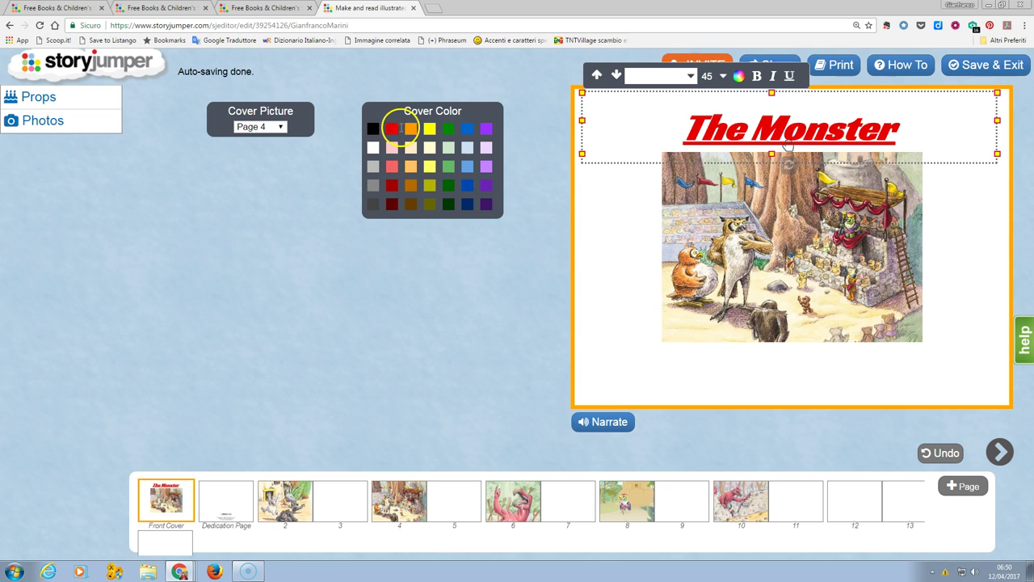
left_click(393, 128)
Step: Enter "nome autore" as the author's name on the front cover and "dedica a ...." as the dedication message
left_click(767, 387)
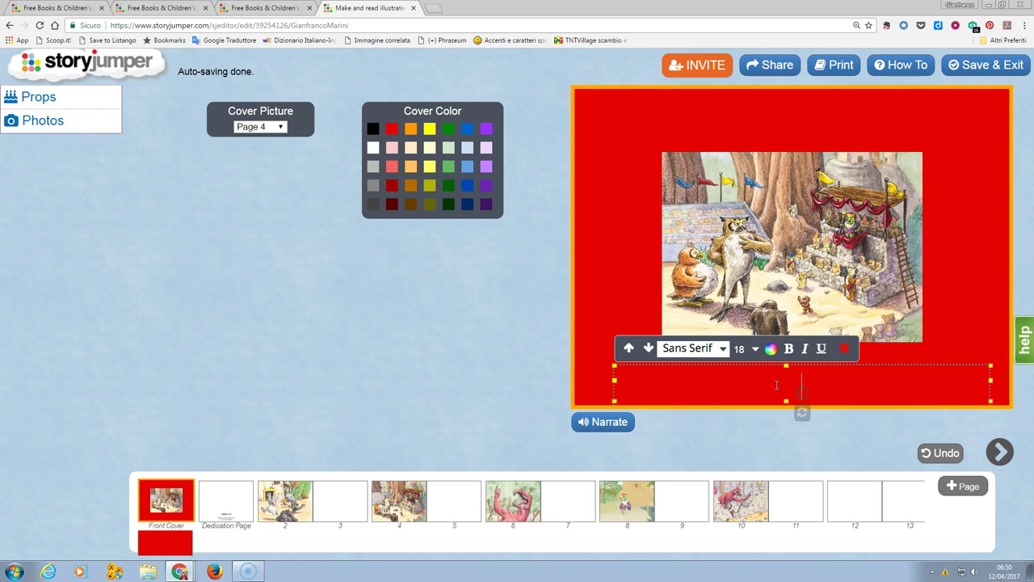
type("nome autore")
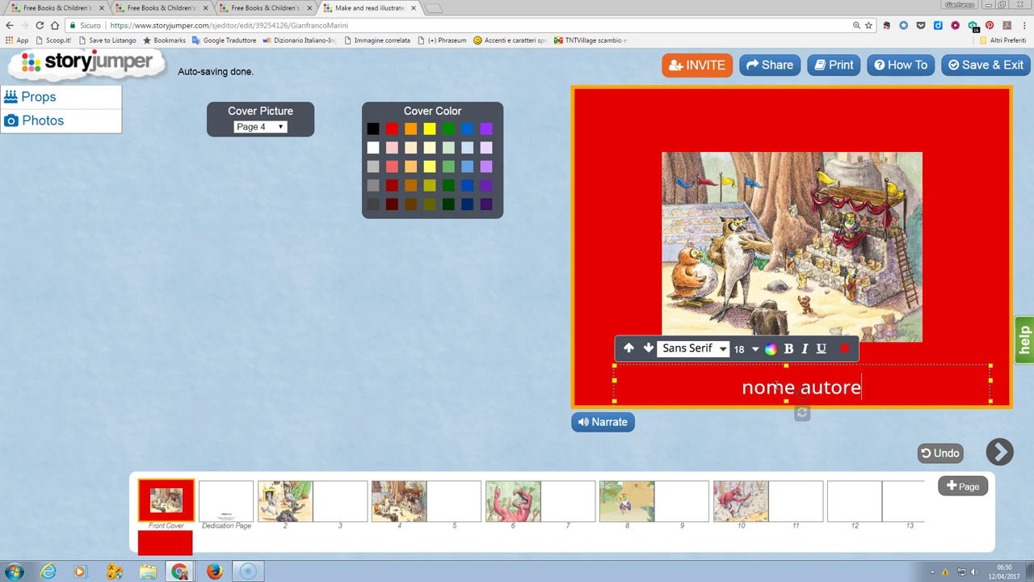
left_click(229, 507)
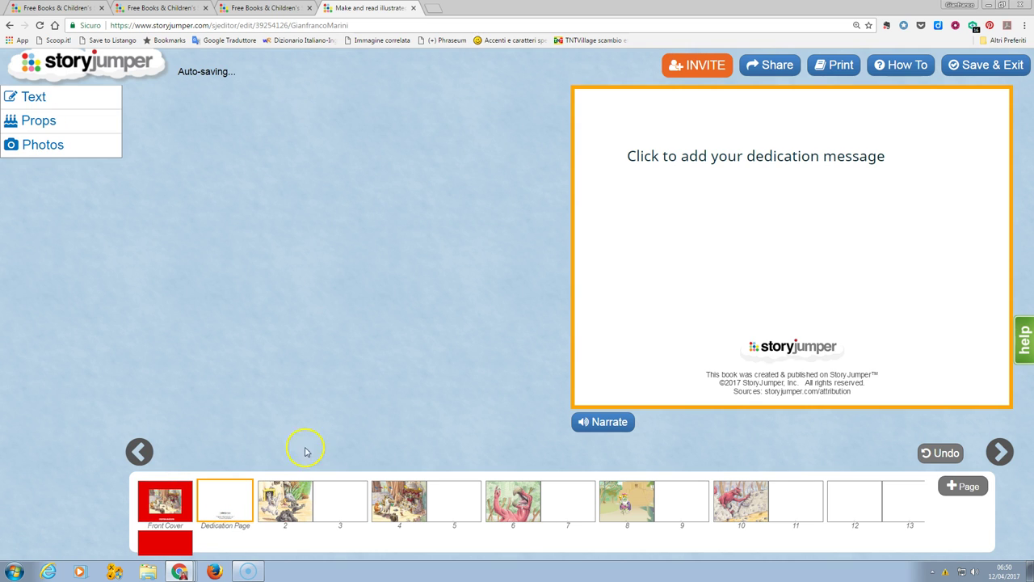
left_click(630, 156)
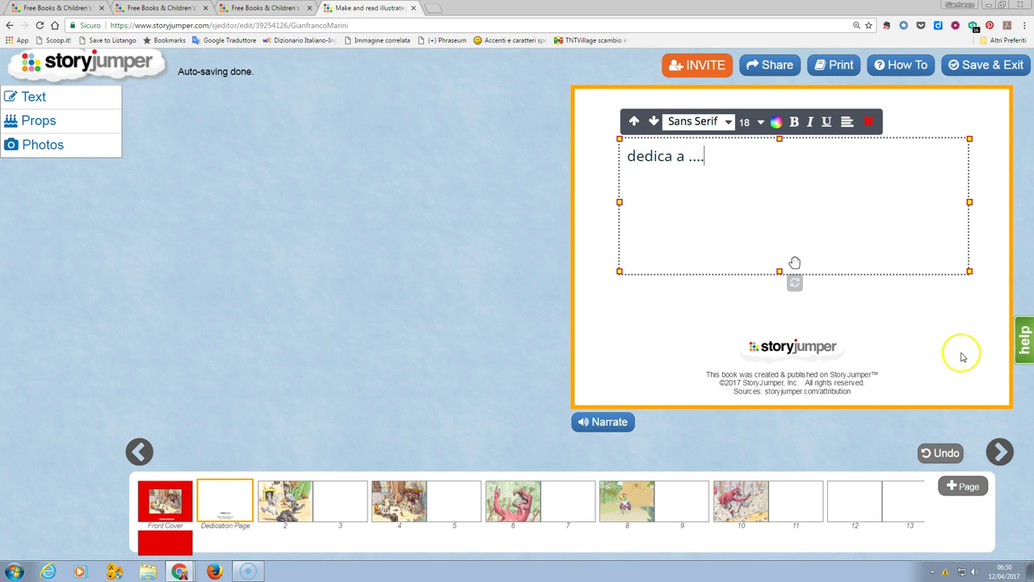
Step: Replace the sample story text on page 3 with "c'era una volta" and set it in the Berkshire font
left_click(279, 501)
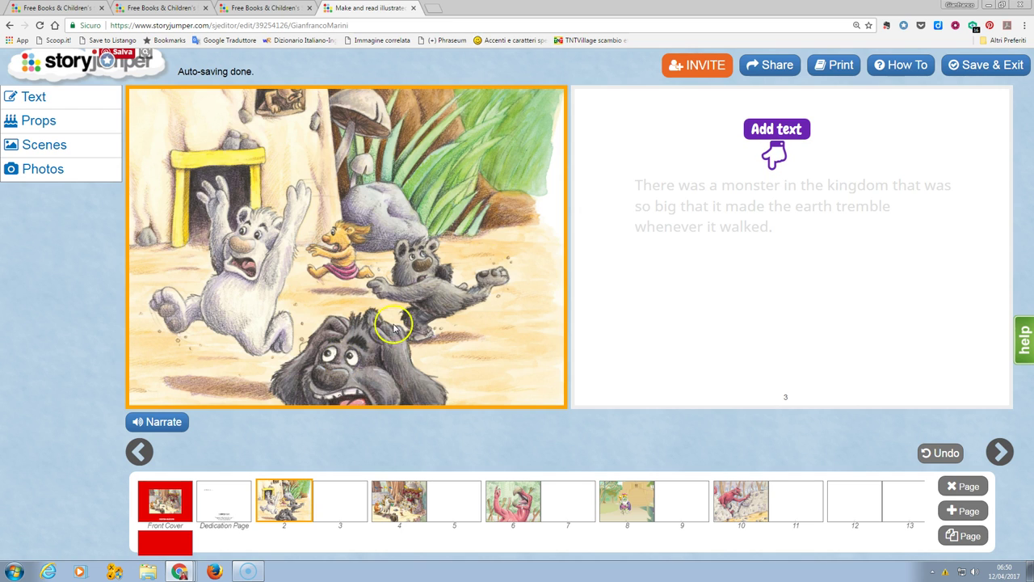
left_click(641, 184)
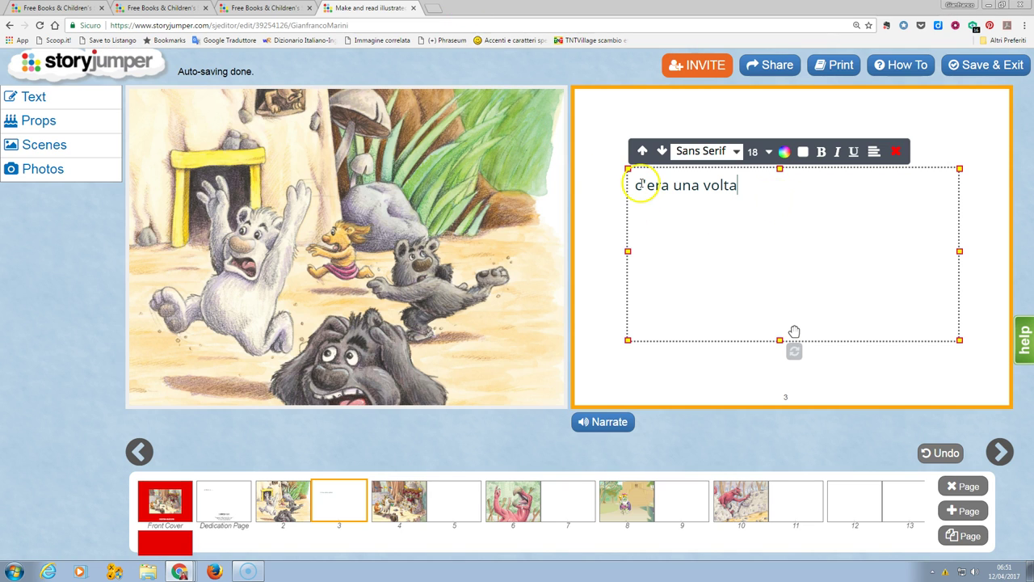
left_click_drag(630, 184, 739, 185)
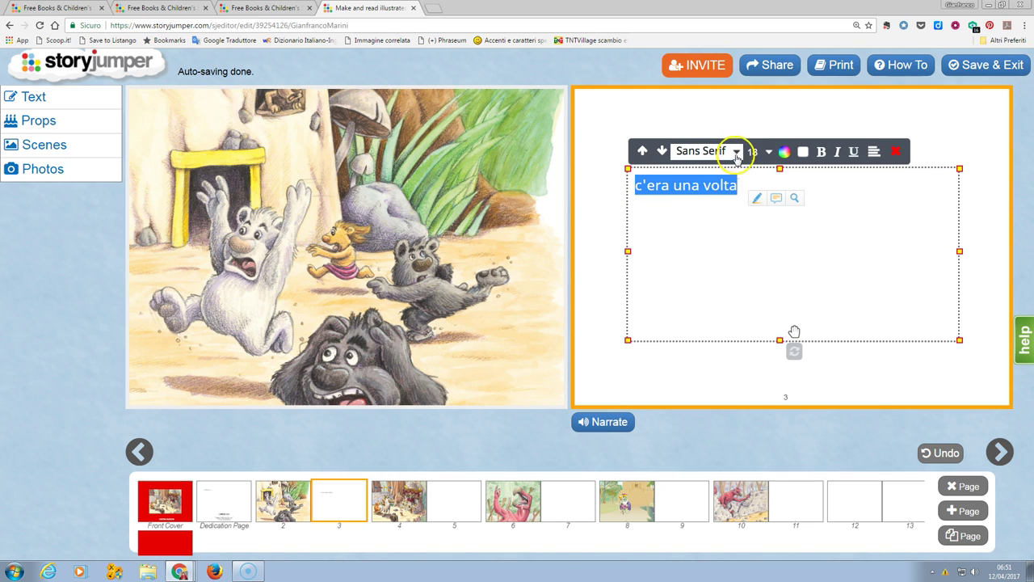
left_click(736, 152)
left_click(707, 195)
left_click(719, 218)
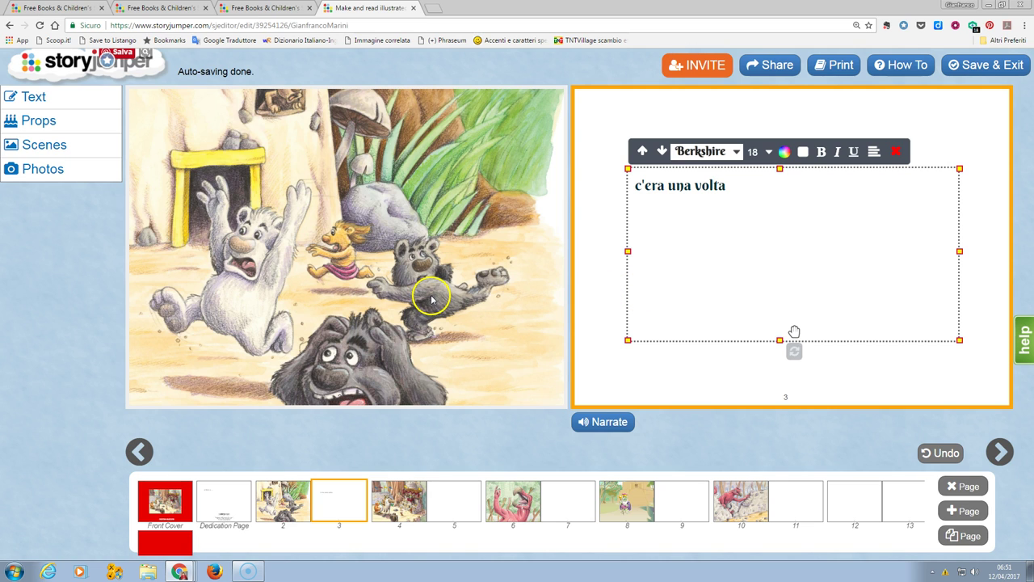
Step: Add the bamboo-framed text box to page 3 and write "inserire testo" in it
left_click(30, 98)
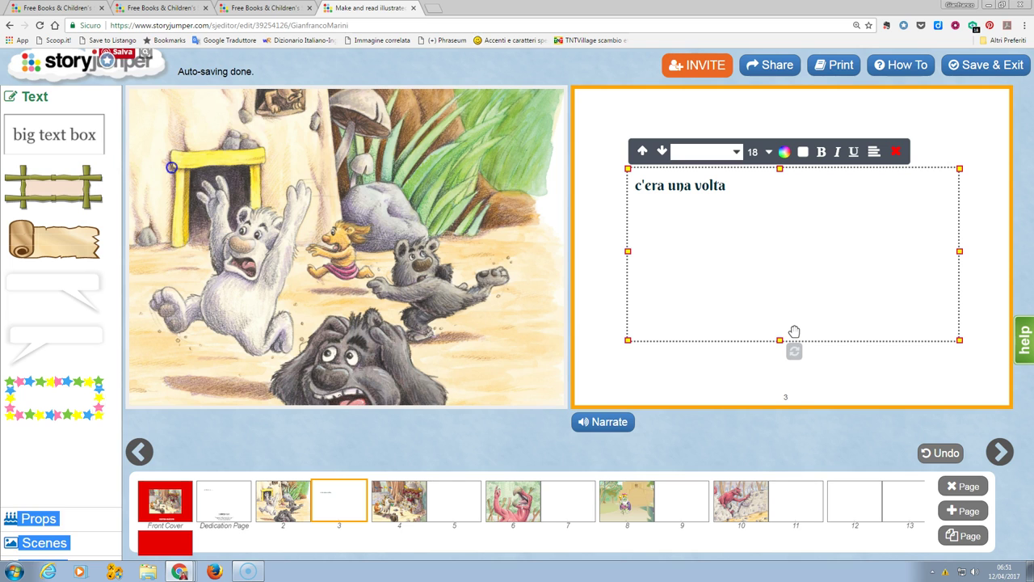
left_click(73, 201)
left_click(721, 176)
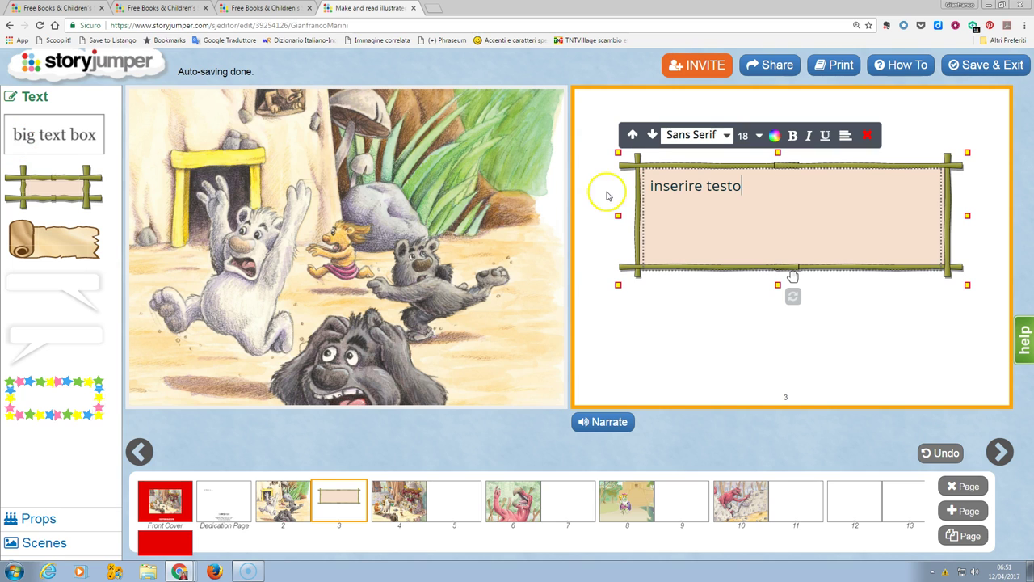
Step: Add a speech bubble with a right-pointing tail to the page 2 illustration, shrink it to about half width and write "ciao" in it
left_click(68, 288)
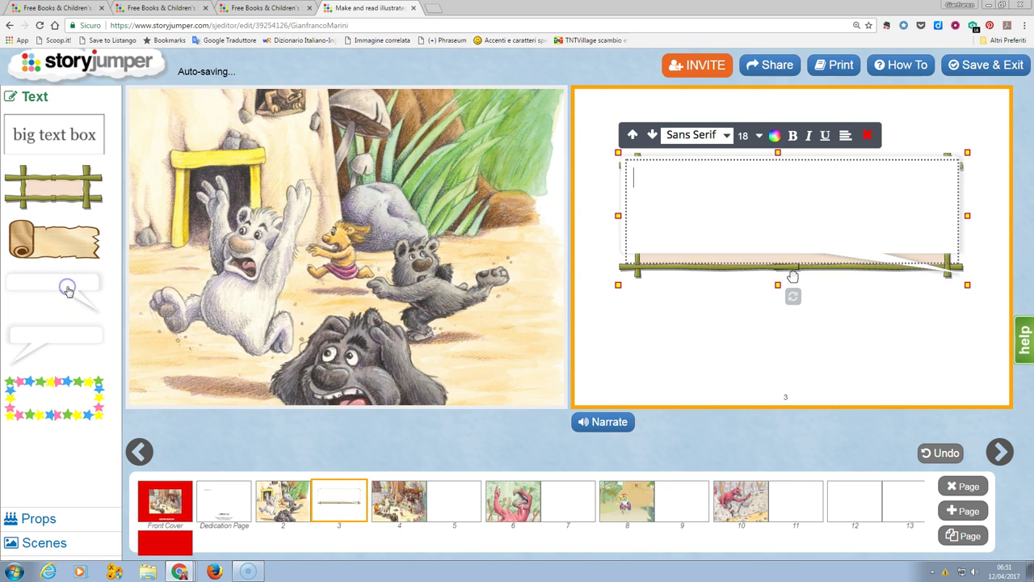
left_click(684, 282)
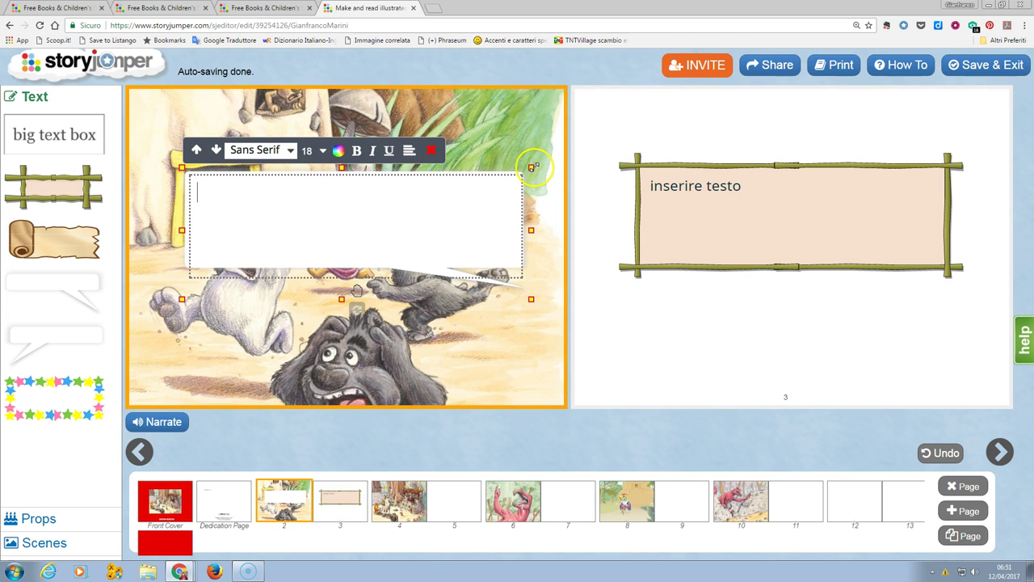
left_click_drag(534, 168, 381, 203)
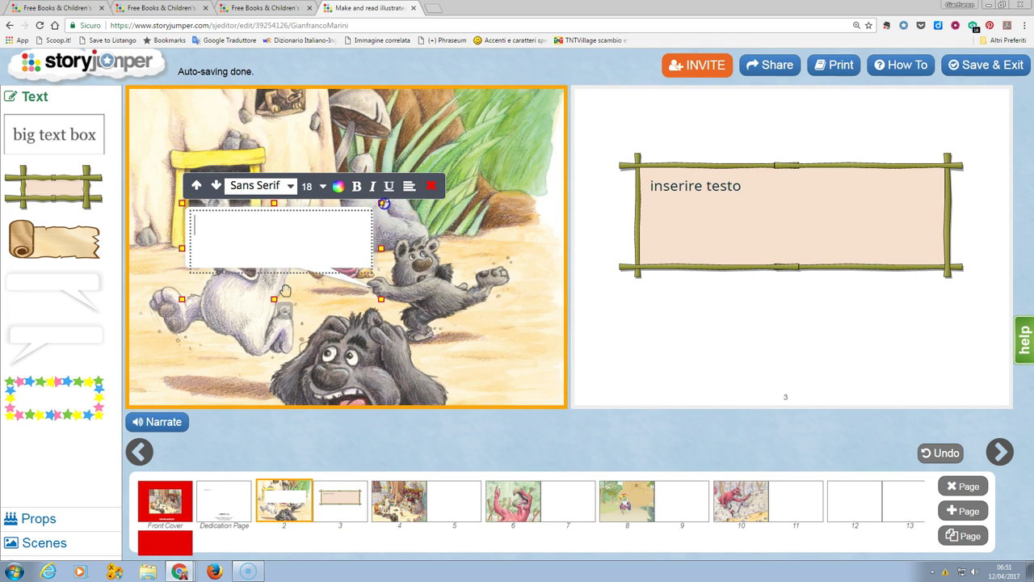
left_click(306, 223)
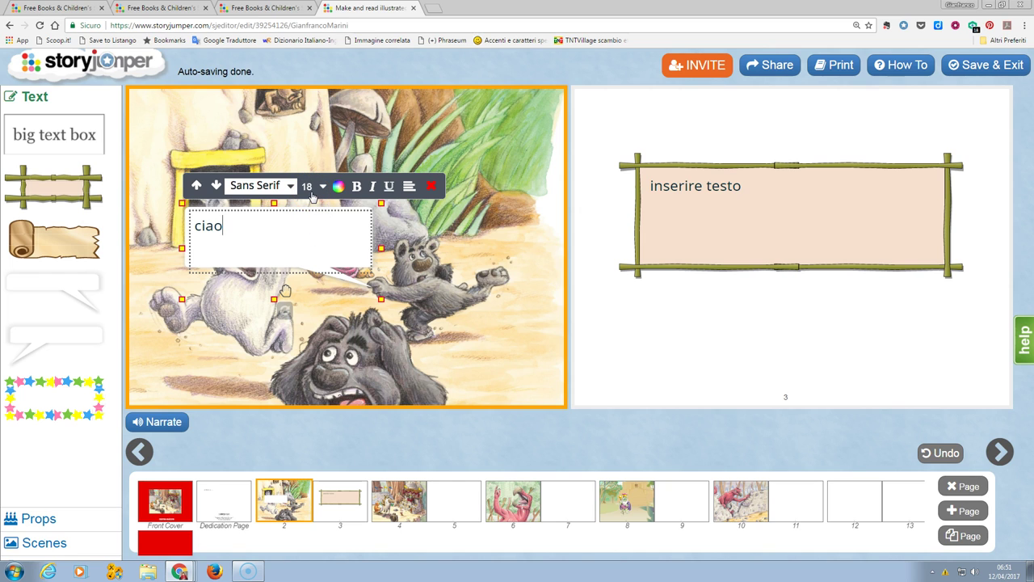
Step: Shrink the "ciao" speech bubble further and move it above the white bear's face on page 2
left_click_drag(346, 227, 366, 211)
left_click(523, 176)
left_click(367, 231)
left_click_drag(410, 229, 332, 230)
left_click(273, 273)
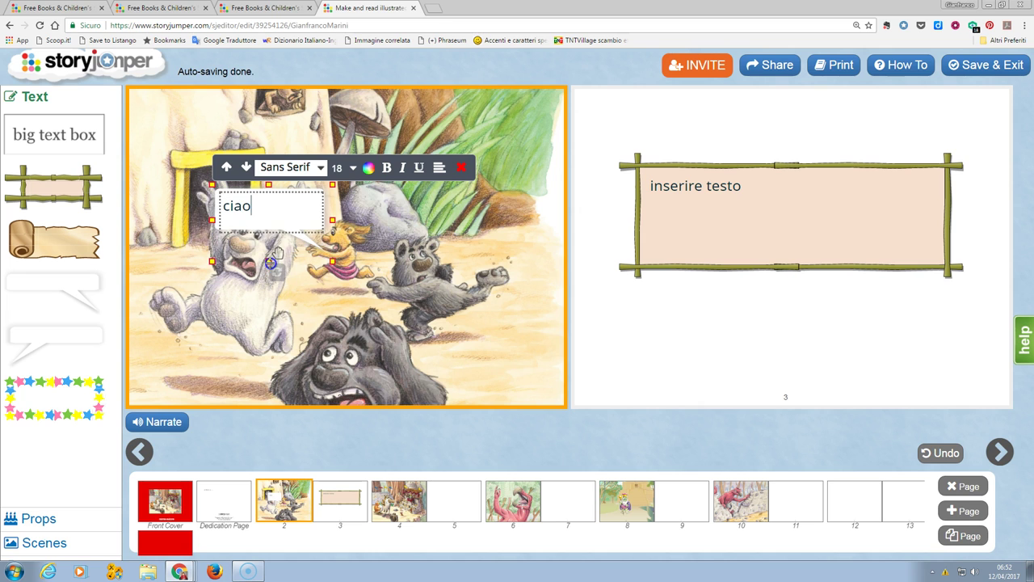
Step: Move the "ciao" speech bubble on page 2 so its tail points at the small grey bear
left_click(410, 199)
left_click_drag(300, 213, 374, 218)
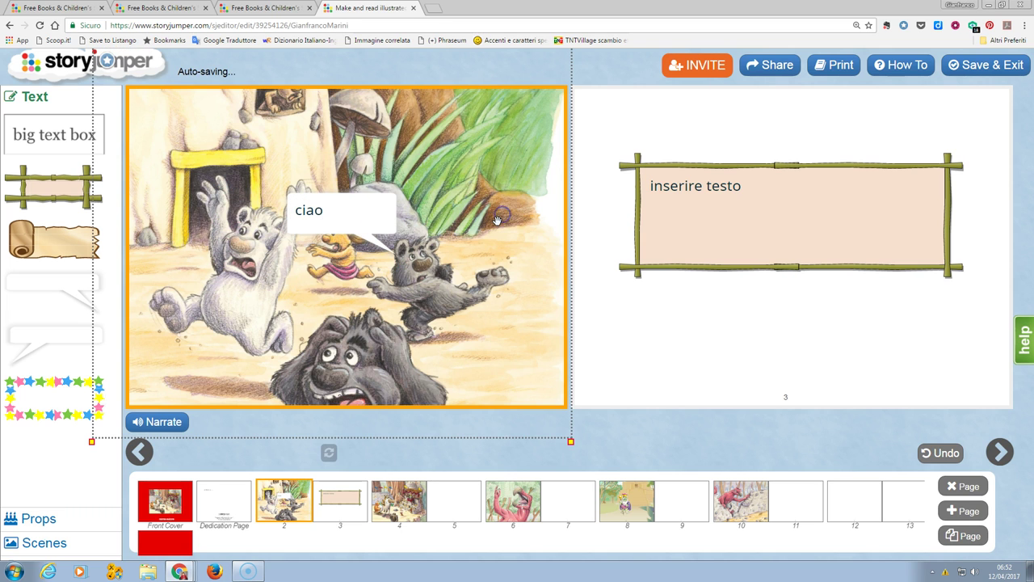
left_click(705, 346)
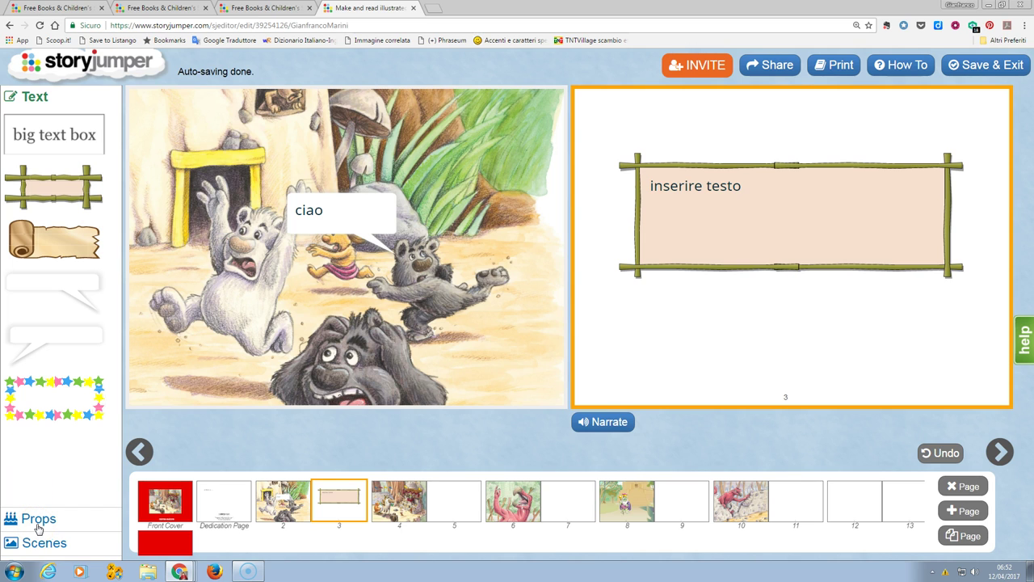
Step: Delete the bamboo-framed "inserire testo" text box from page 3
left_click(646, 154)
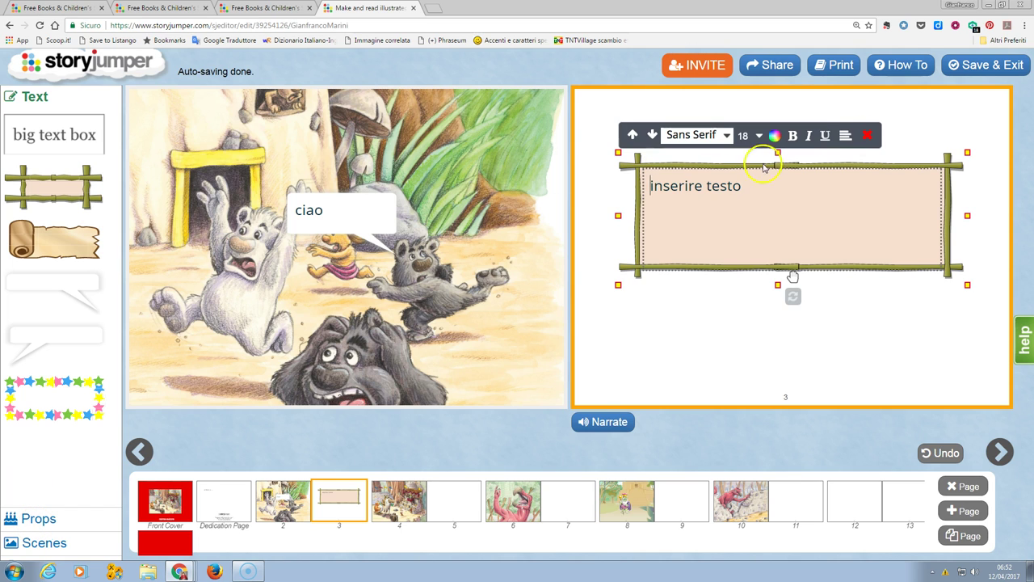
left_click(867, 134)
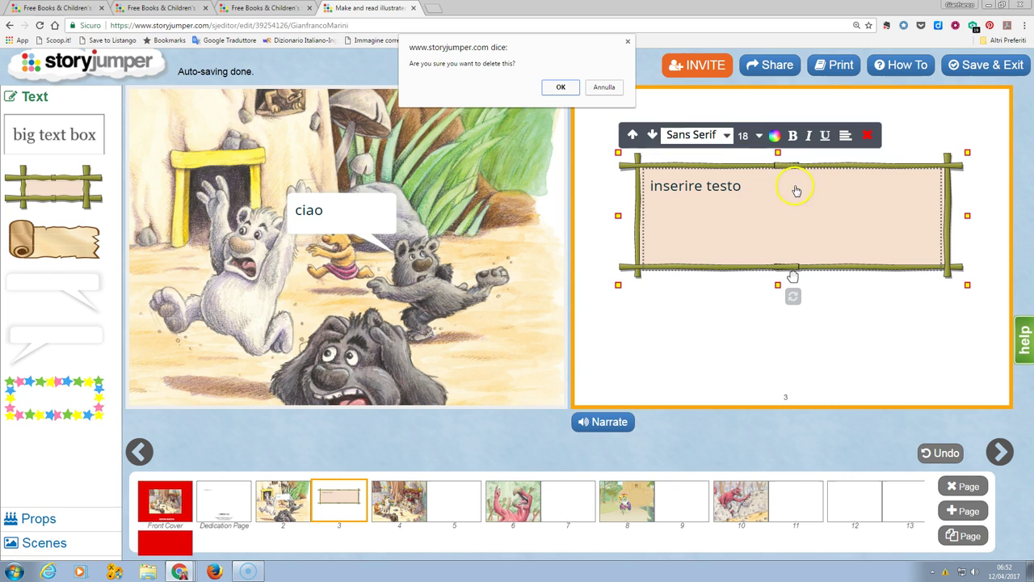
left_click(604, 87)
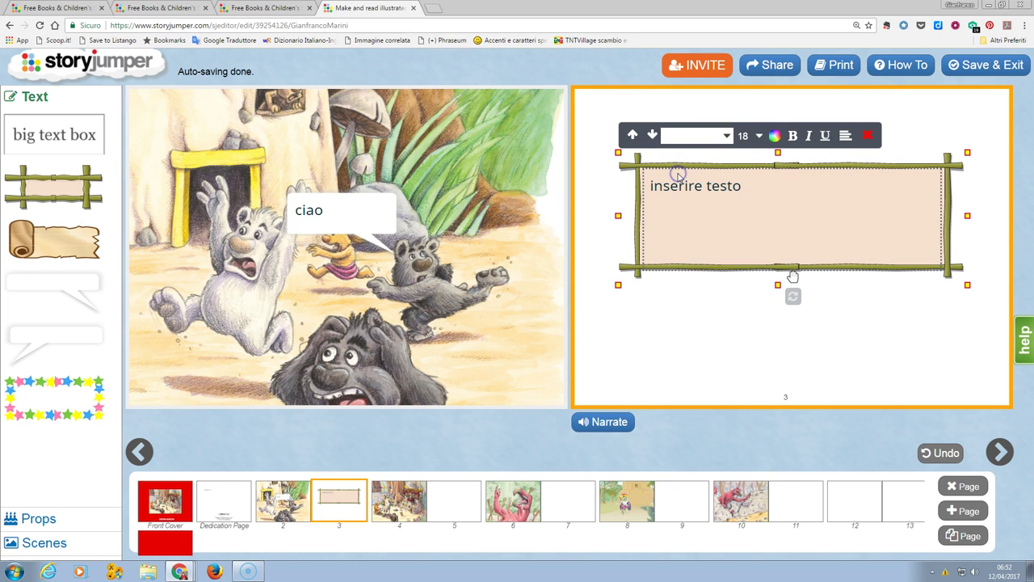
left_click(868, 136)
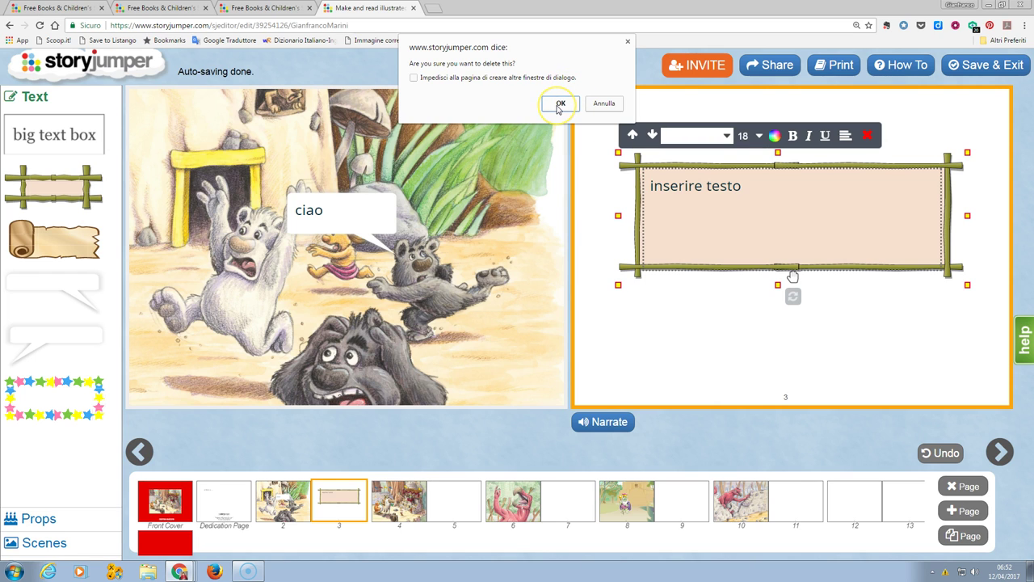
left_click(559, 106)
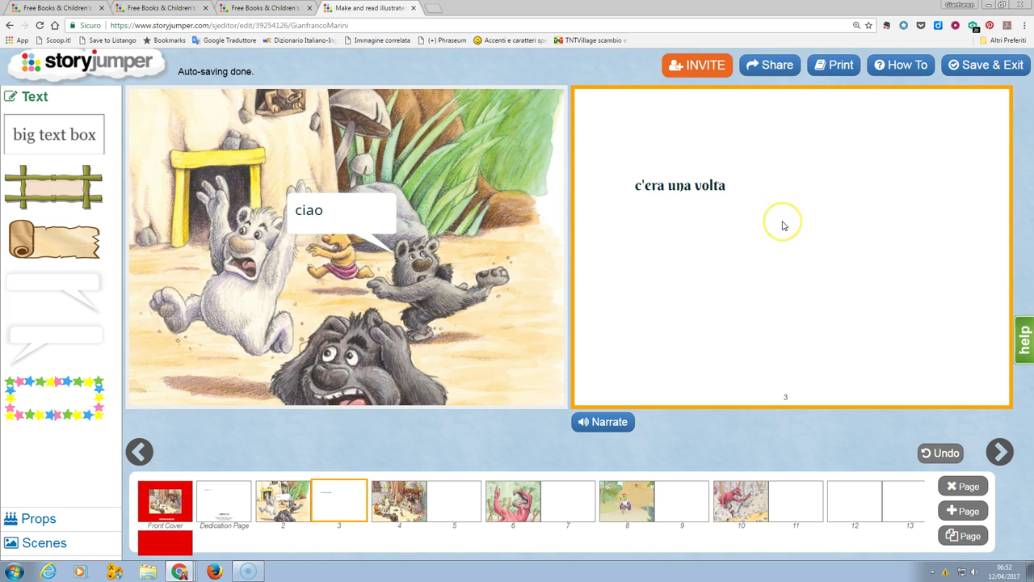
Step: Add the boy prop with raised arms to page 3, place it over the story text and enlarge it about three times
left_click(34, 518)
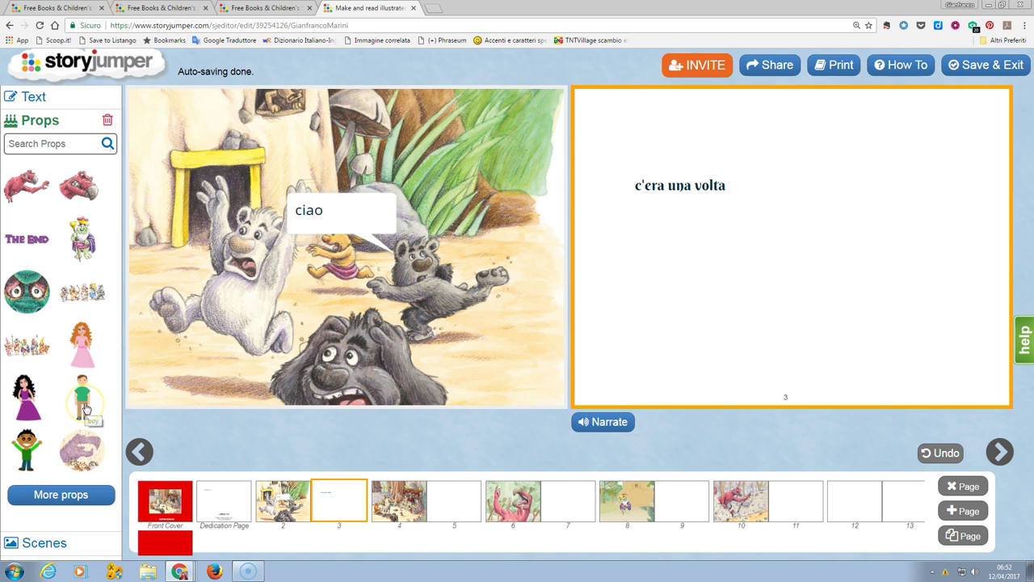
left_click(28, 448)
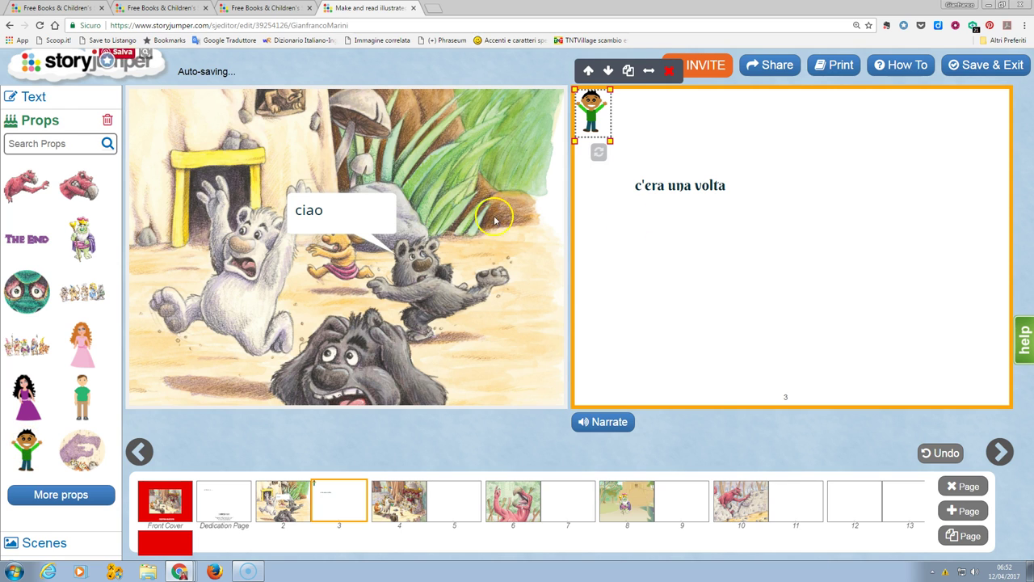
left_click_drag(588, 113, 662, 188)
left_click(692, 230)
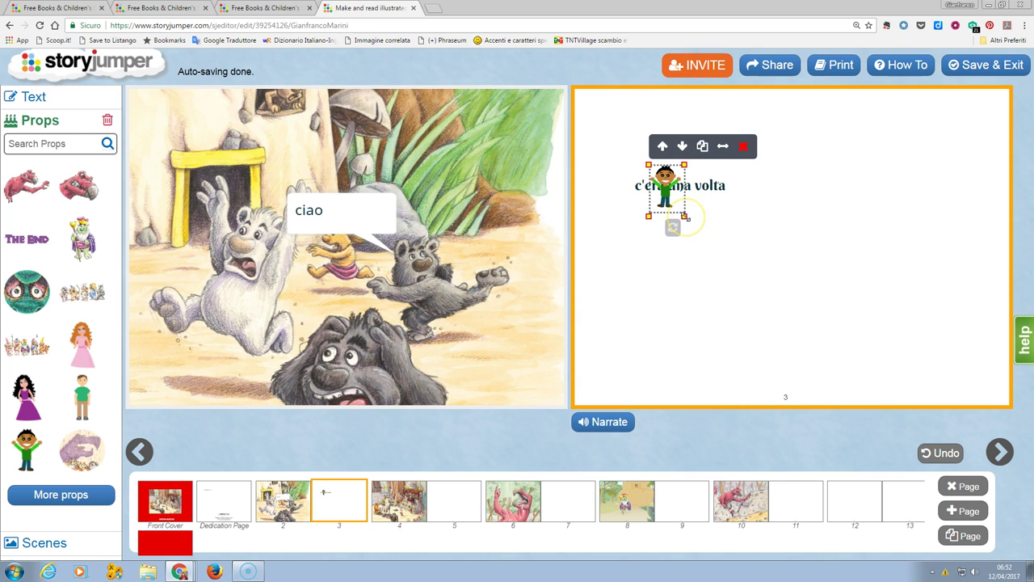
left_click_drag(686, 216, 753, 316)
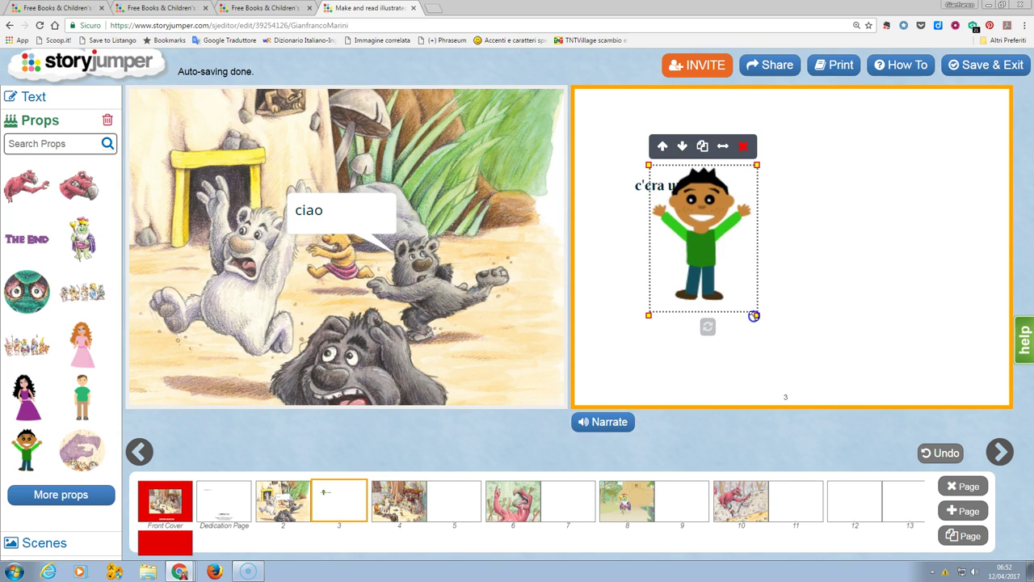
Step: Duplicate the boy on page 3 and place the copy so that it overlaps the original's right side
left_click(703, 148)
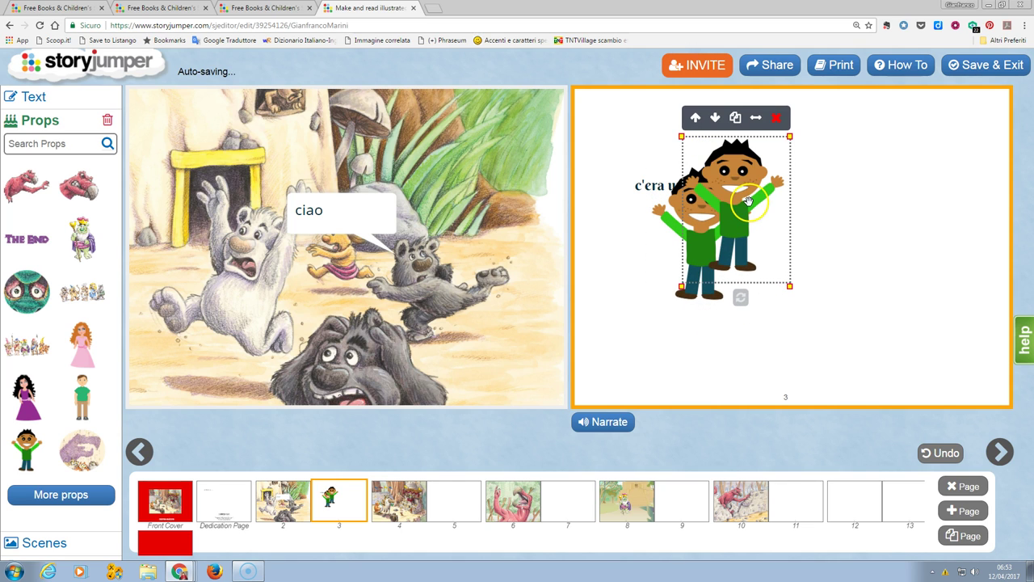
left_click_drag(735, 202, 836, 204)
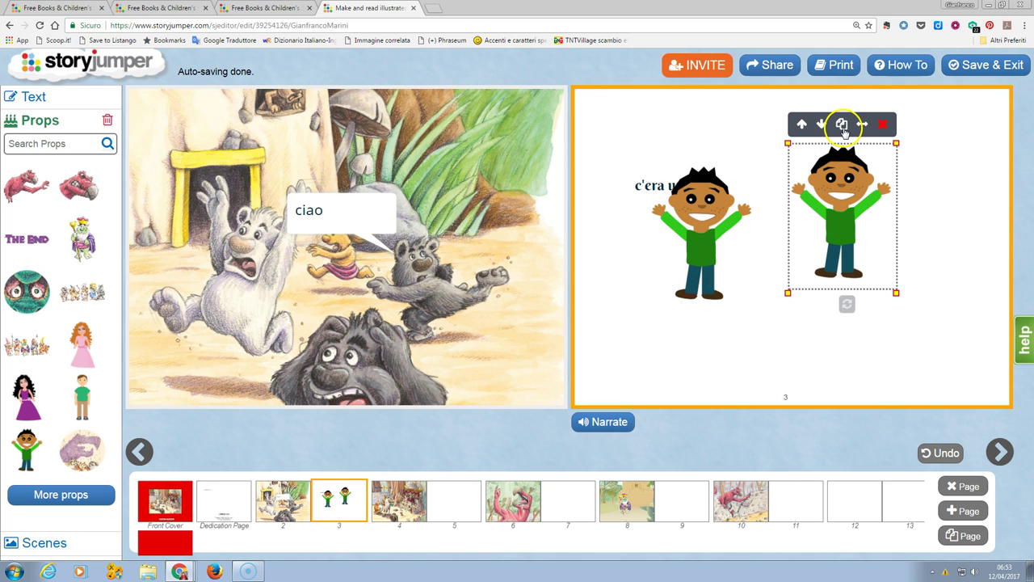
left_click_drag(816, 155, 723, 190)
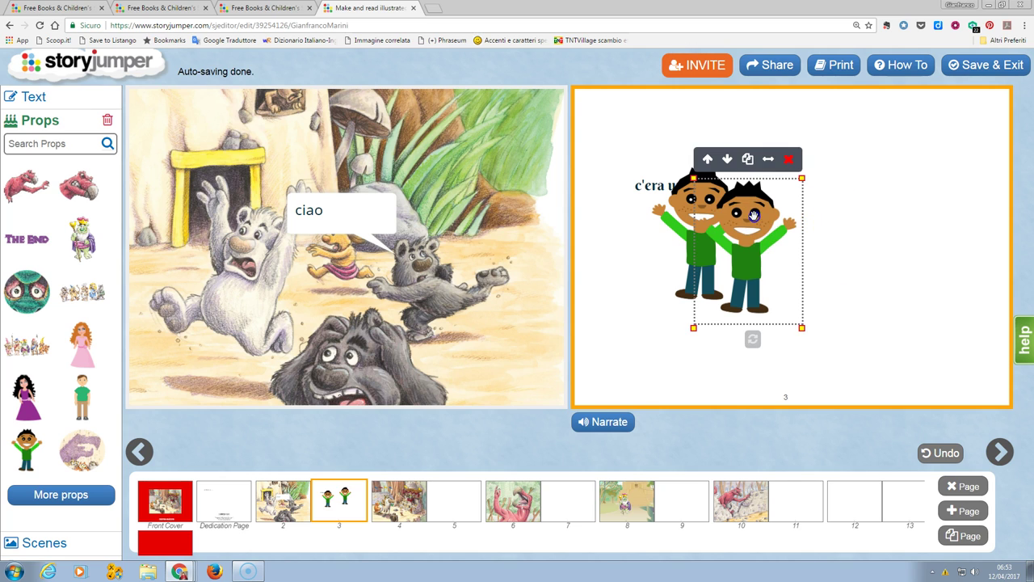
Step: Add the dark-haired woman in the purple dress to page 3, enlarge her, place her right of the boys and flip her horizontally
left_click(36, 396)
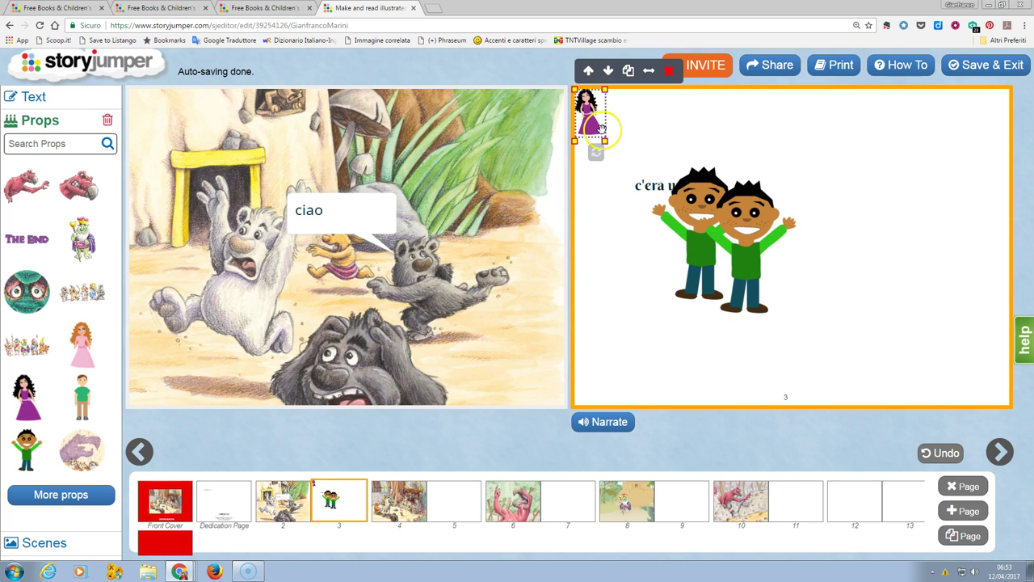
left_click_drag(605, 141, 646, 202)
left_click_drag(622, 158, 854, 283)
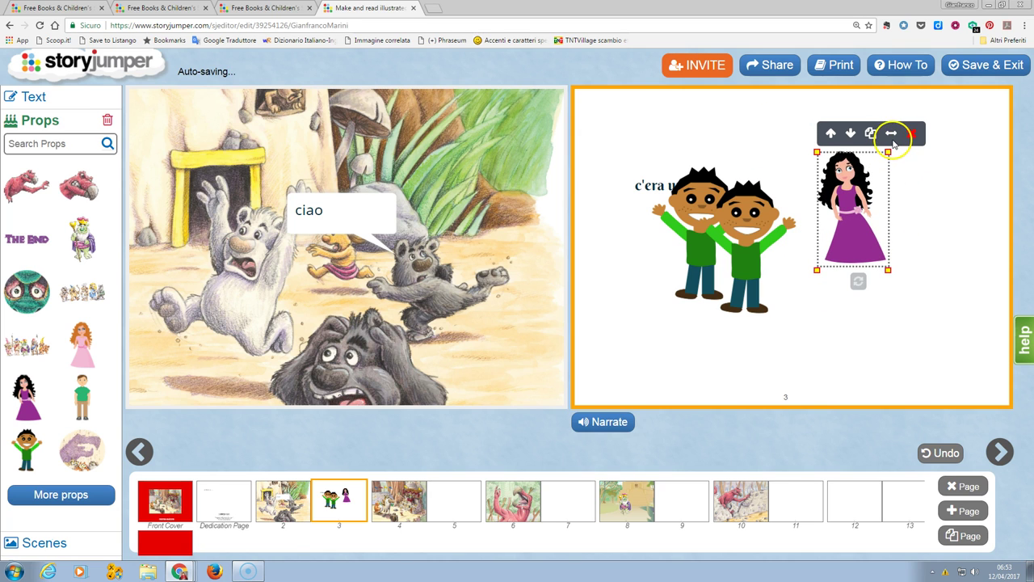
left_click(892, 135)
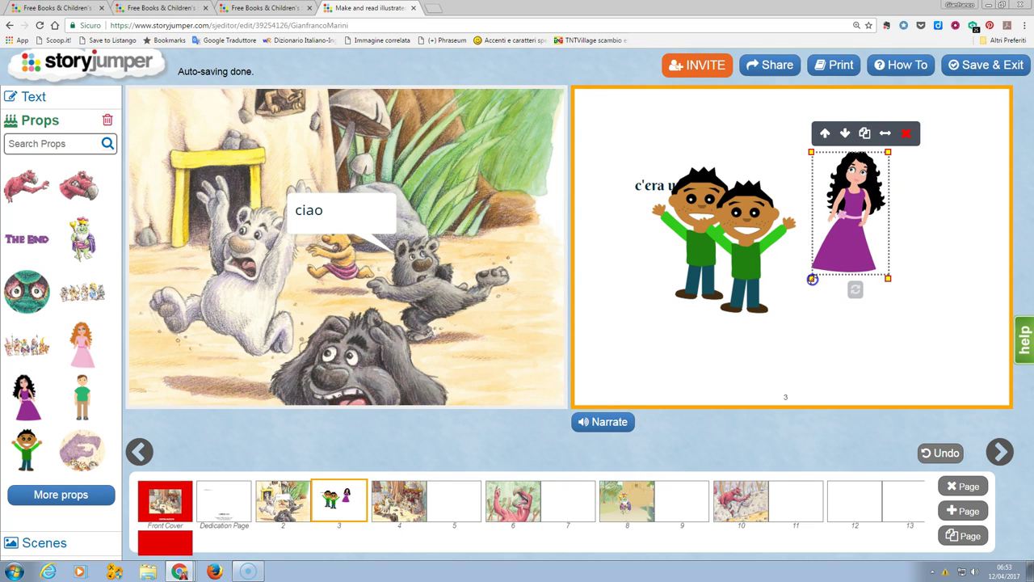
Step: Move the second boy onto the woman in purple and try shifting him forward and back in the stacking order
left_click_drag(750, 265, 841, 254)
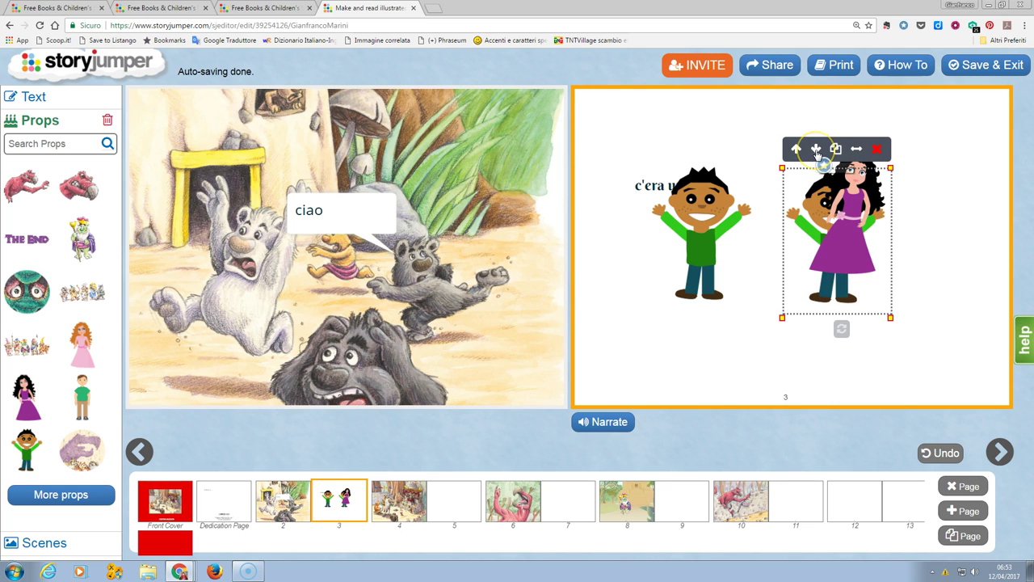
left_click(843, 220)
left_click(795, 150)
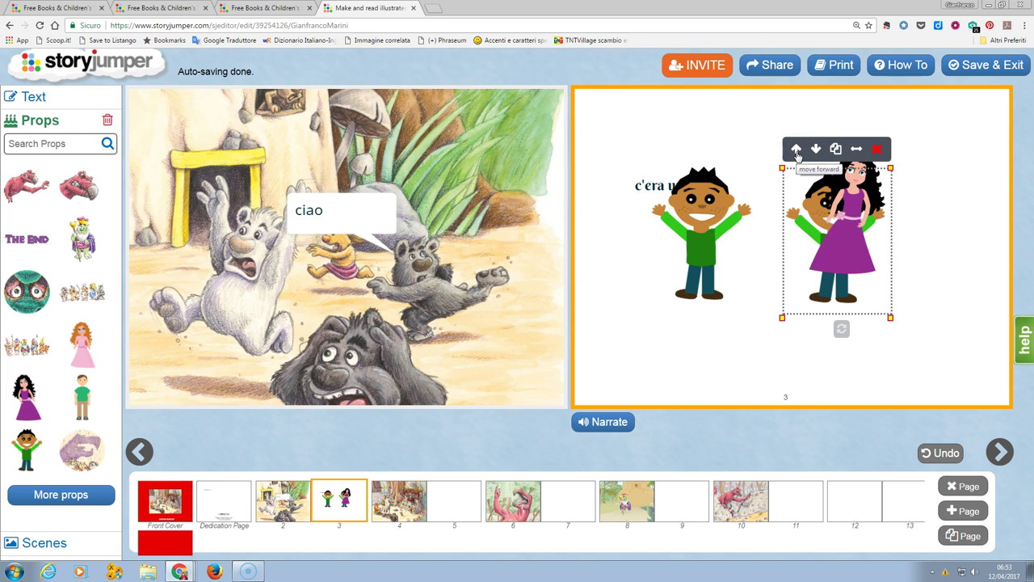
left_click(817, 150)
left_click(797, 150)
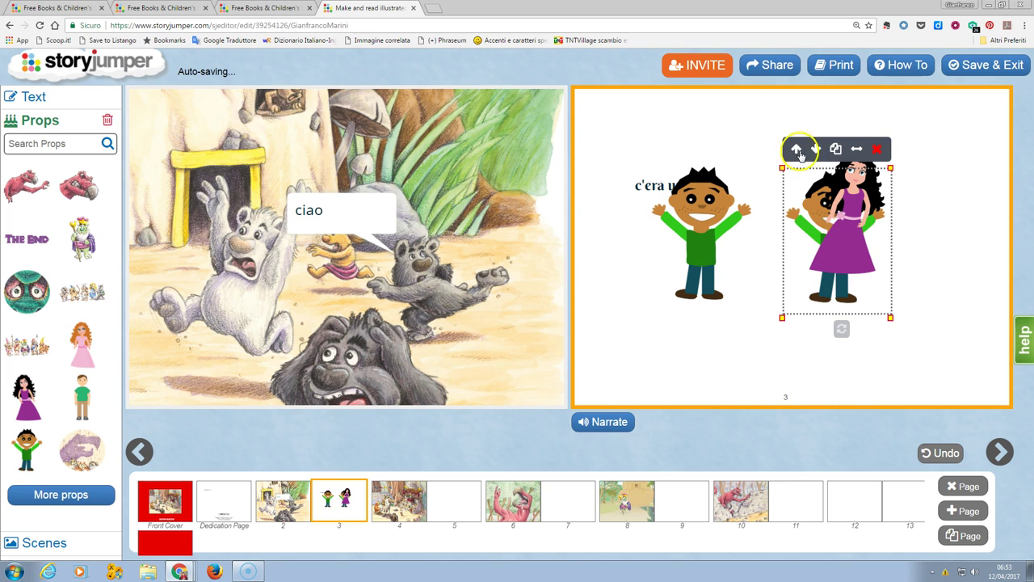
Step: Send the woman in purple behind the second boy and move him slightly down and to the left of her
left_click(858, 191)
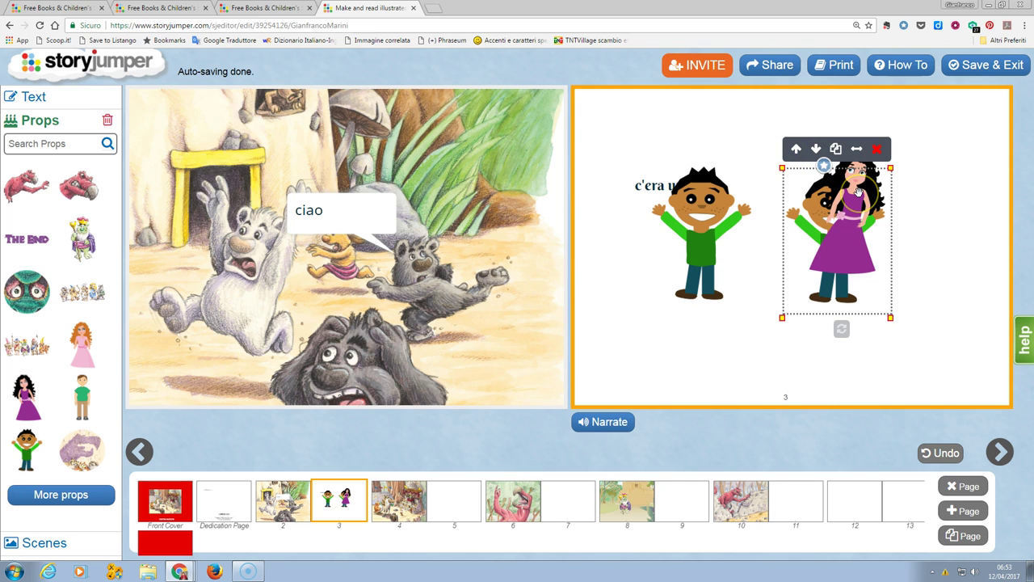
left_click(843, 136)
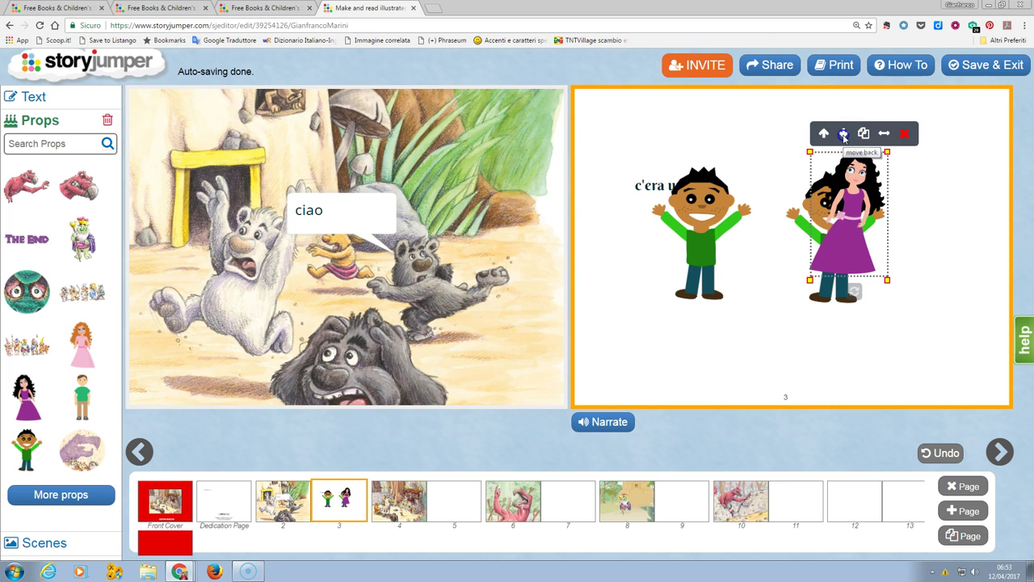
left_click(844, 134)
left_click_drag(803, 181, 776, 212)
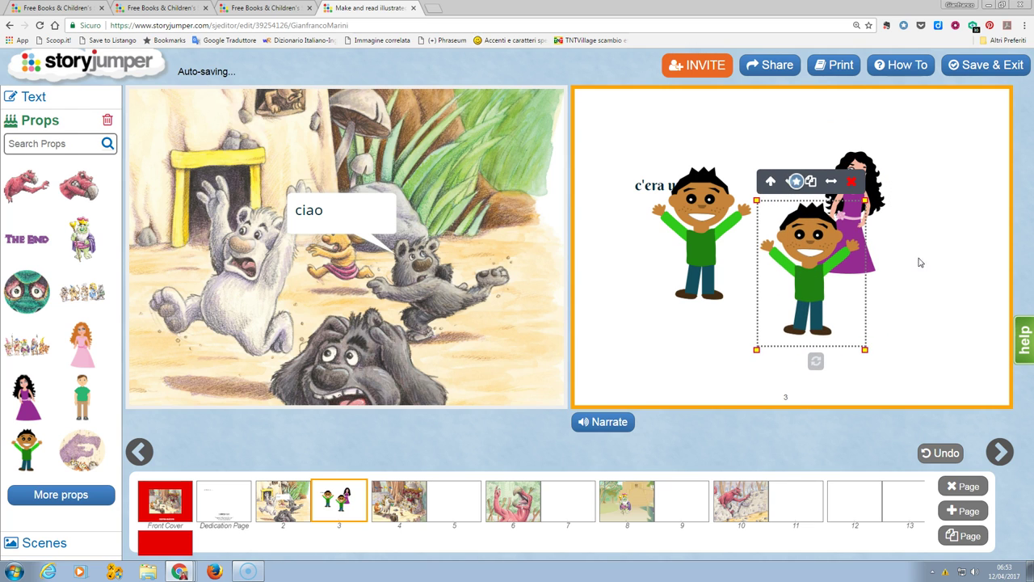
Step: Move the first boy off the "c'era una volta" text and place him just below it
left_click(948, 224)
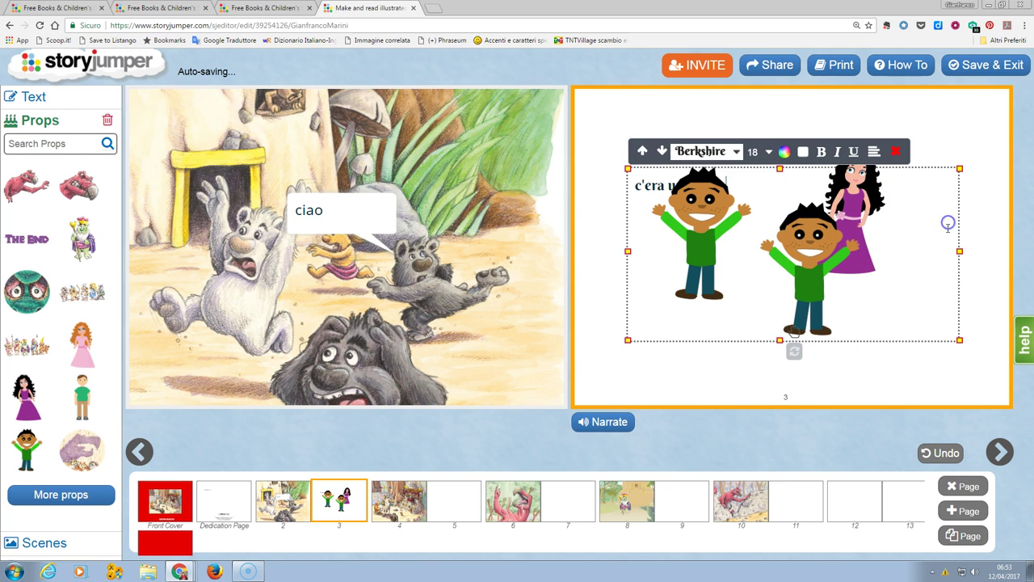
left_click(956, 123)
left_click_drag(702, 234, 755, 190)
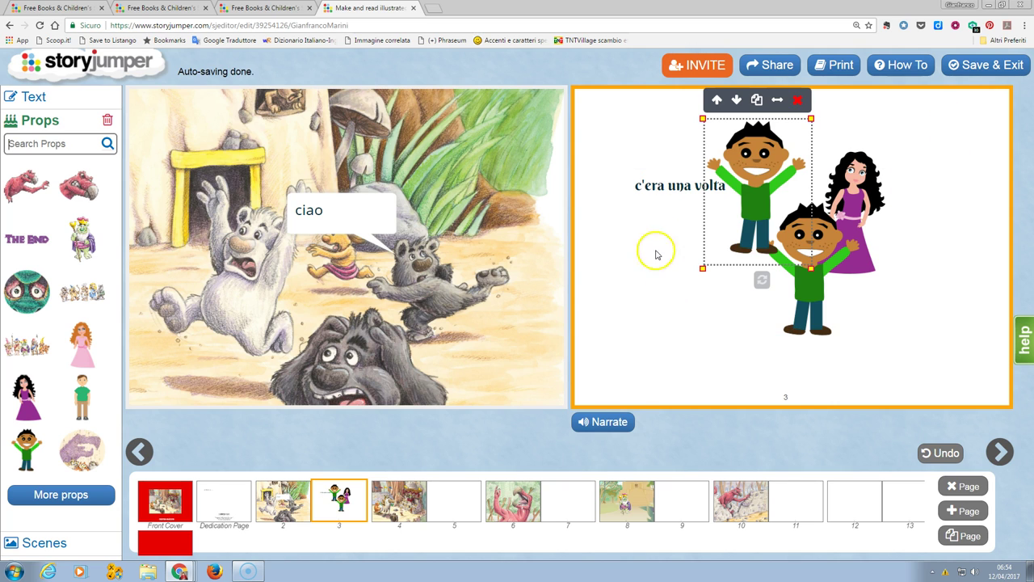
left_click_drag(789, 131, 720, 242)
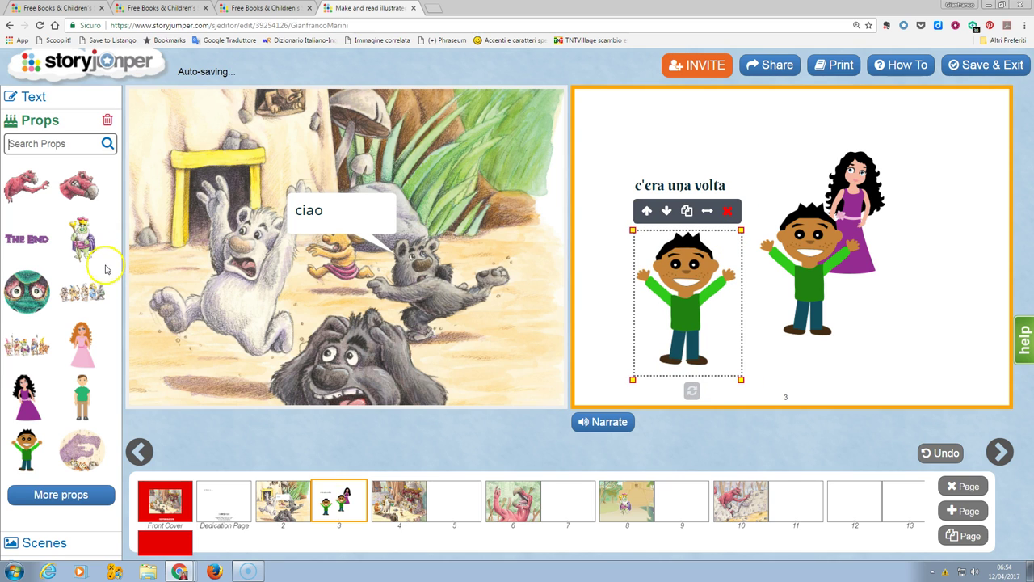
Step: Apply the scene with the stone temple steps and jungle trees as the page 3 background
left_click(44, 543)
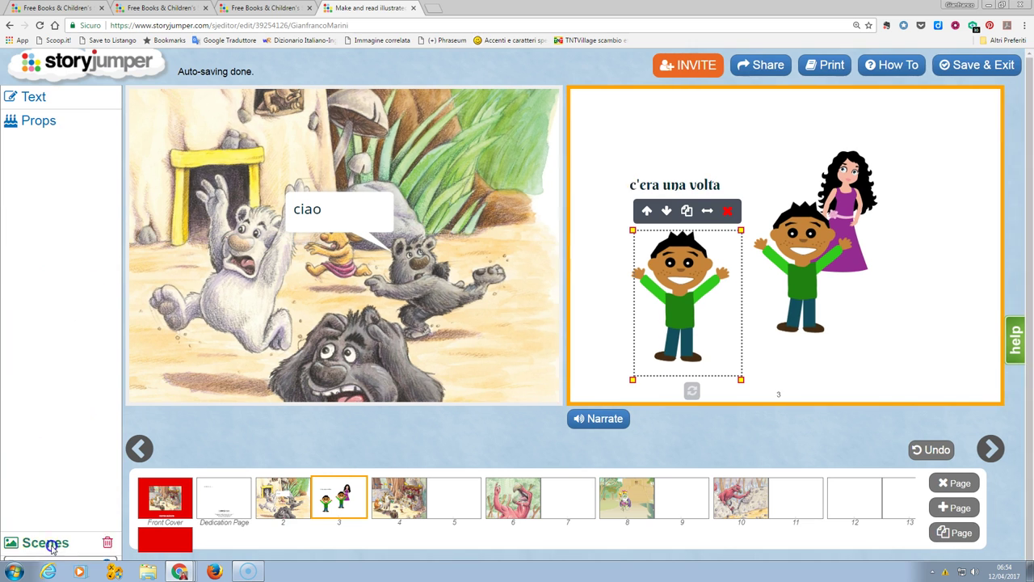
scroll(92, 307, "down", 2)
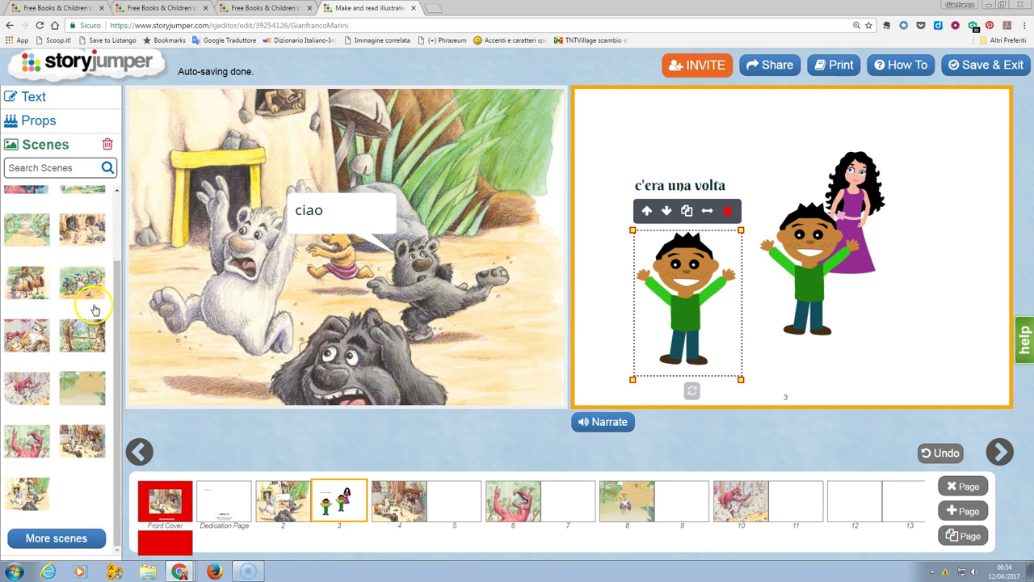
left_click(86, 395)
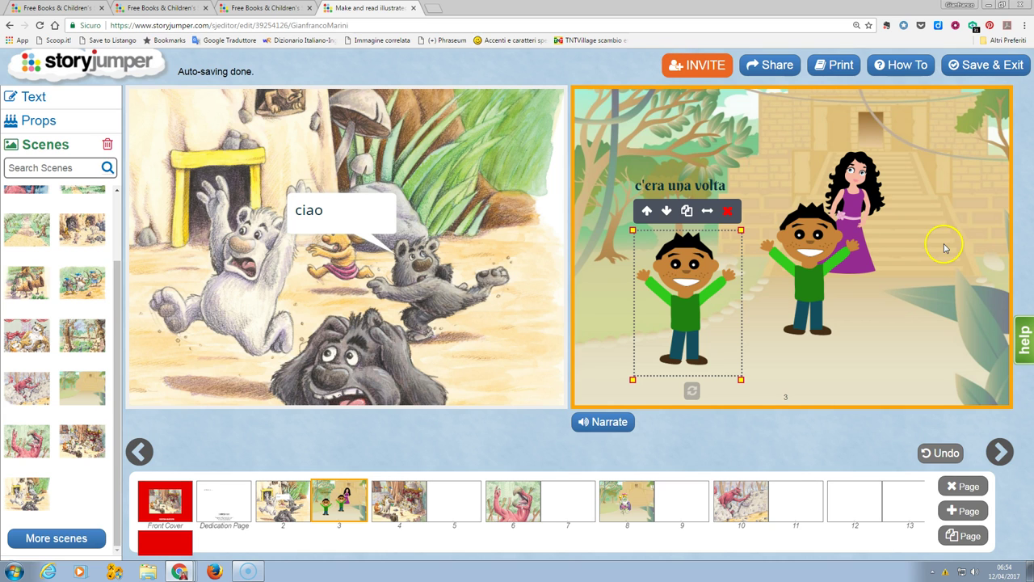
Step: Shrink the woman in purple to about two-thirds size and stand her at the top of the temple steps
left_click(876, 190)
left_click(921, 133)
left_click(872, 167)
left_click_drag(873, 167, 897, 151)
left_click_drag(880, 187, 879, 148)
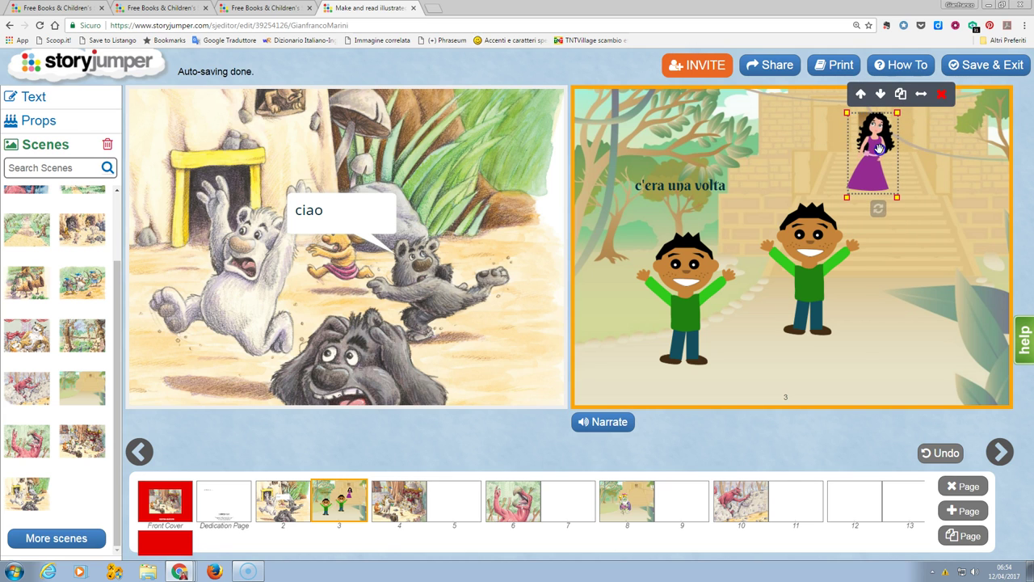
Step: Delete the second boy from page 3 and move the remaining boy in front of the temple steps
left_click(816, 263)
left_click(850, 183)
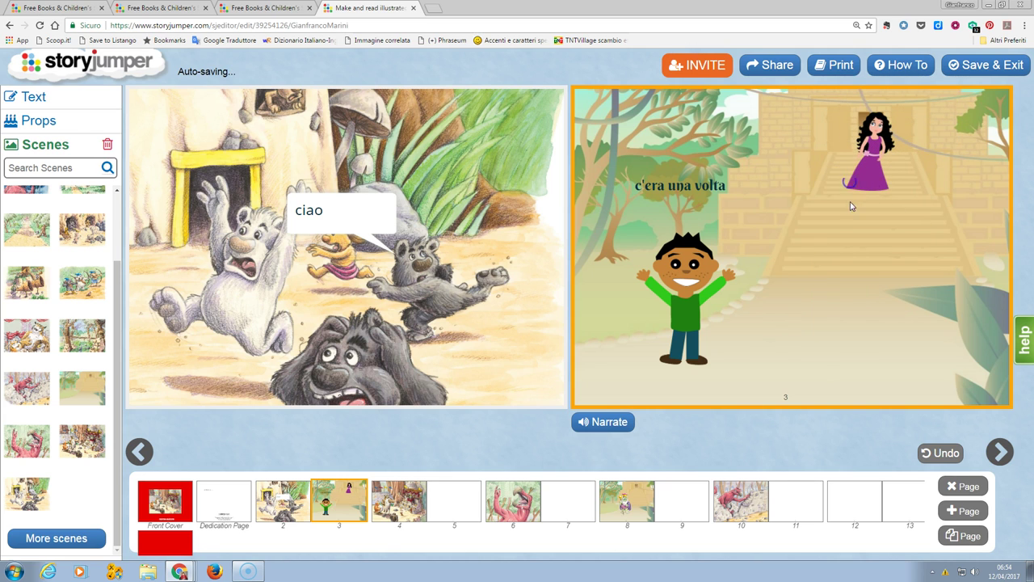
left_click_drag(671, 301, 812, 301)
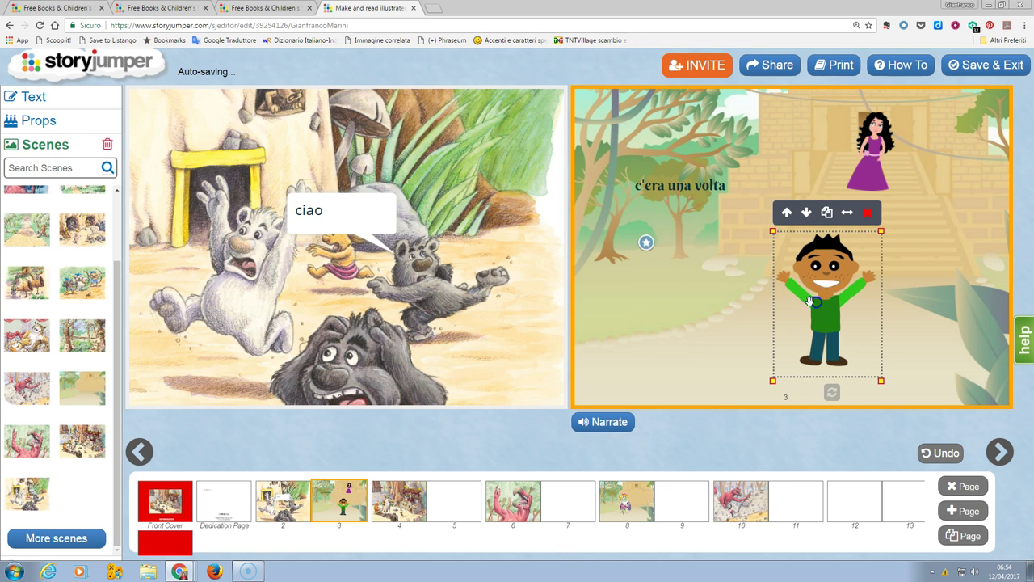
Step: Search the props library for "tiger"
left_click(37, 122)
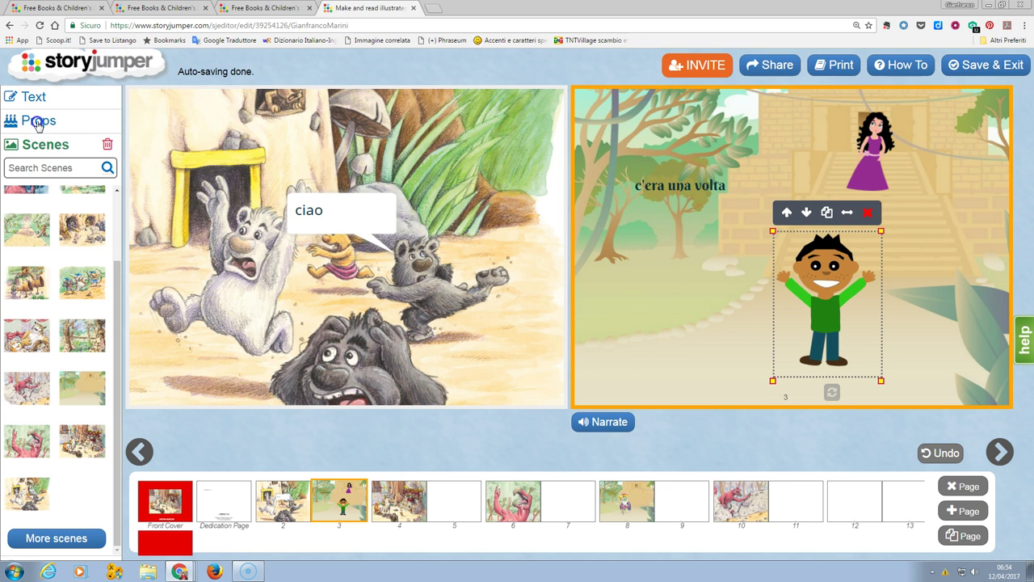
left_click(38, 143)
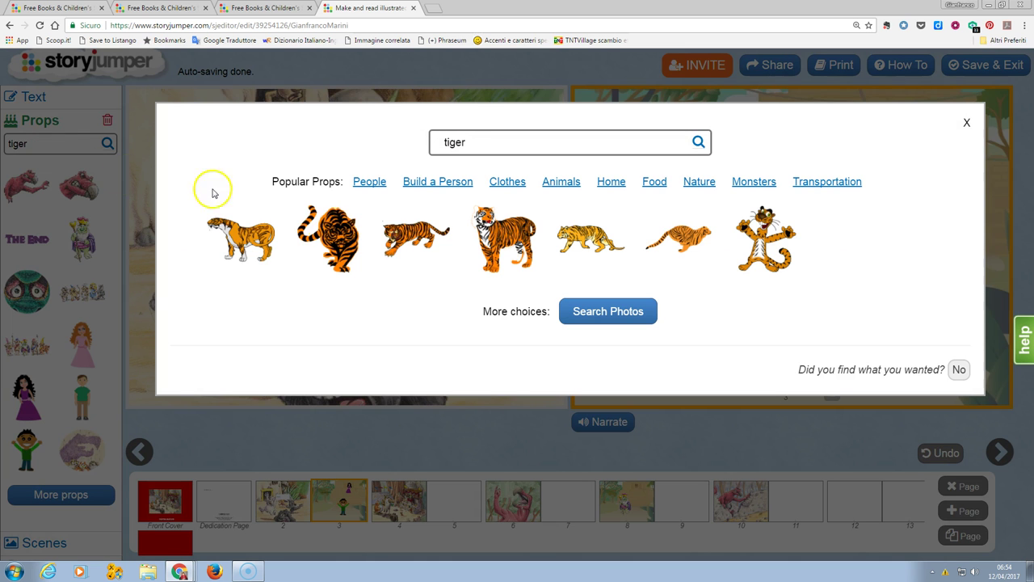
mouse_move(404, 234)
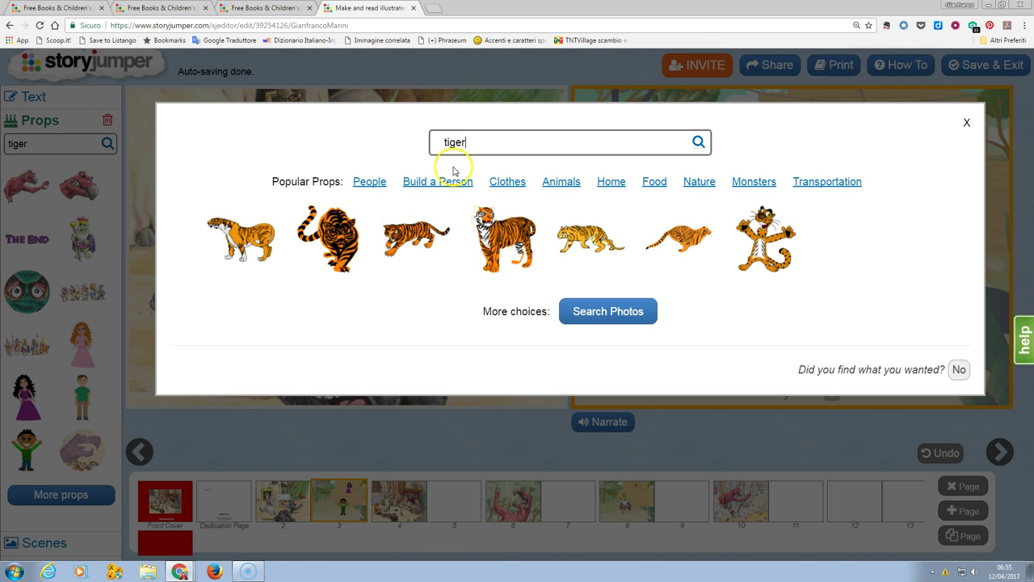
Step: Browse the People and Food categories of the props library
left_click(370, 184)
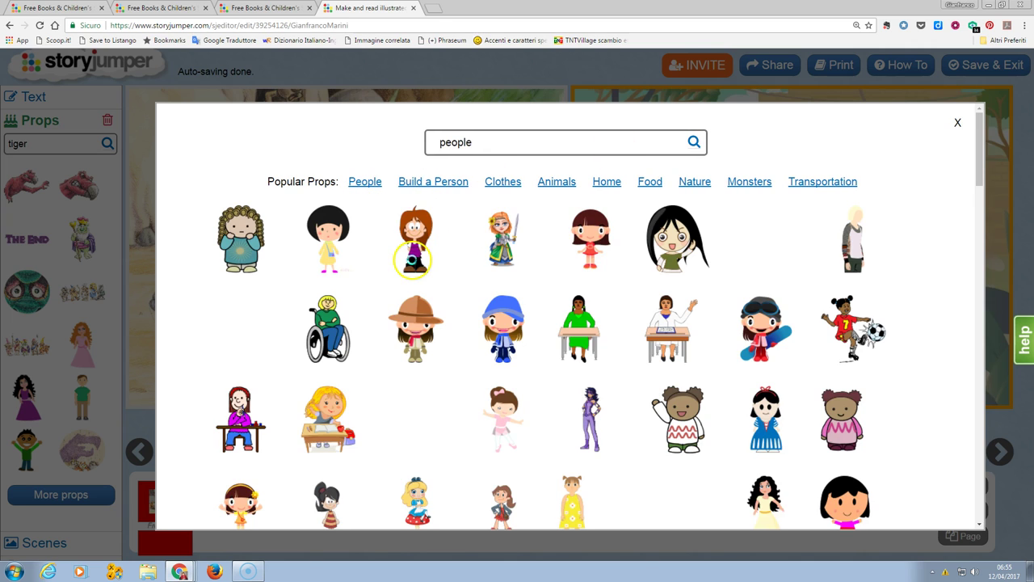
scroll(602, 272, "down", 3)
scroll(602, 273, "up", 3)
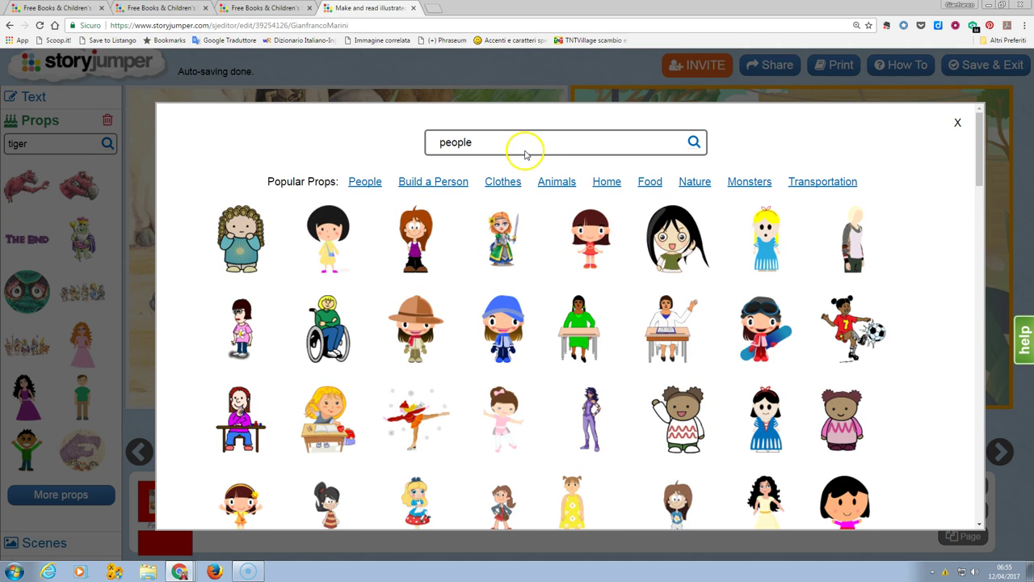
left_click(650, 182)
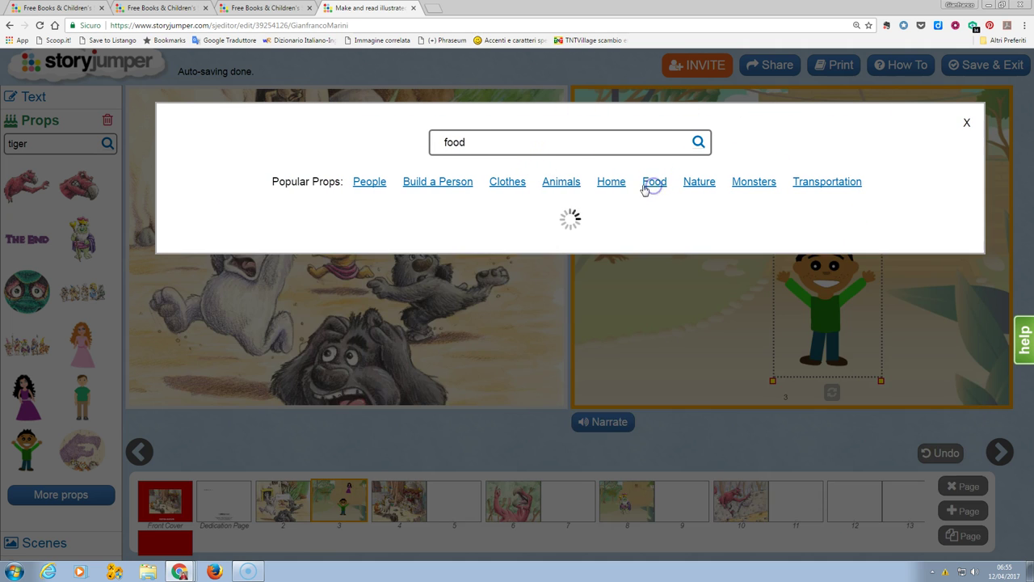
Step: Search the props library for "sword", add the brown wooden sword to the available props and close the library
left_click_drag(513, 143, 355, 149)
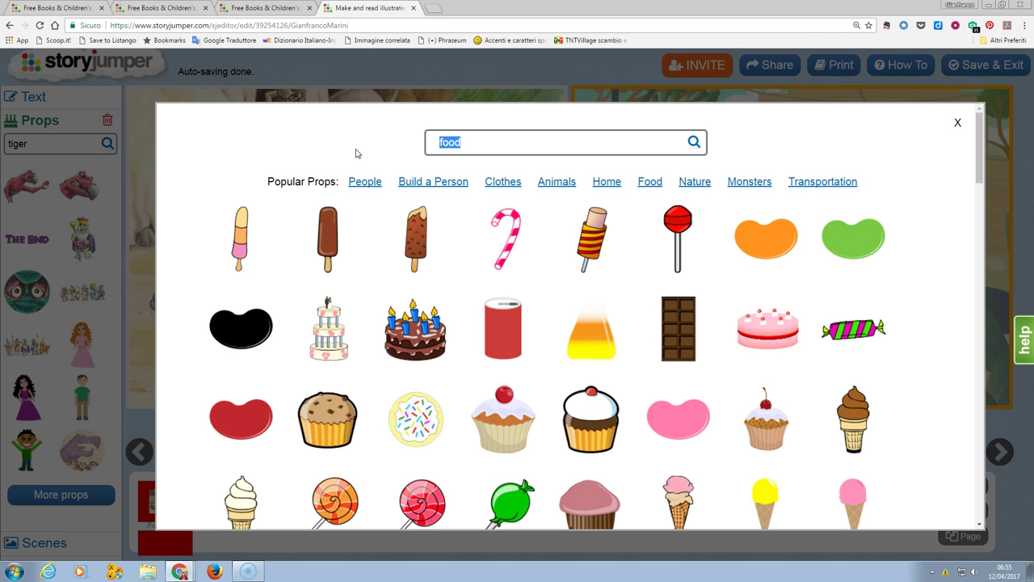
type("sword")
key("Return")
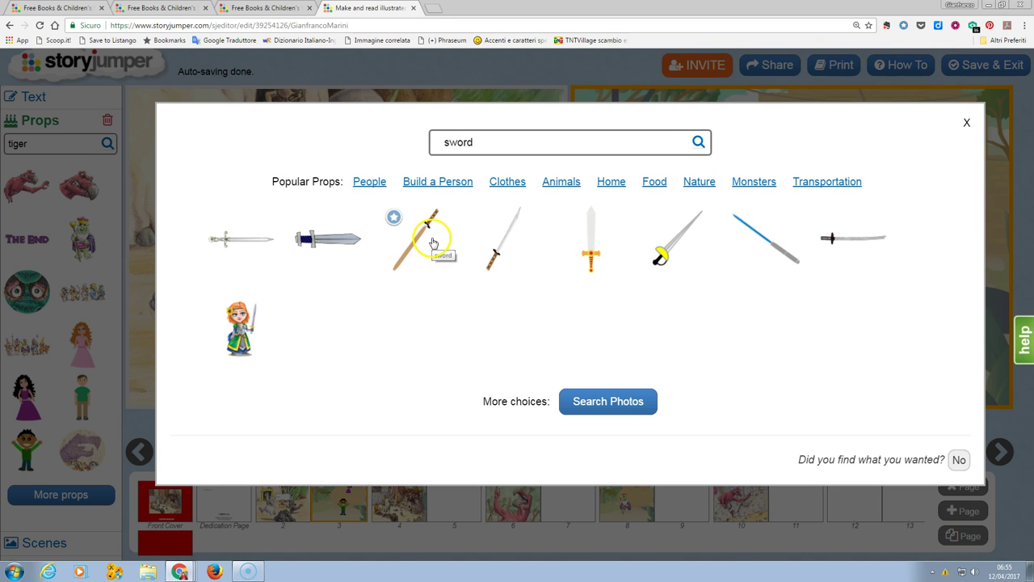
left_click(433, 243)
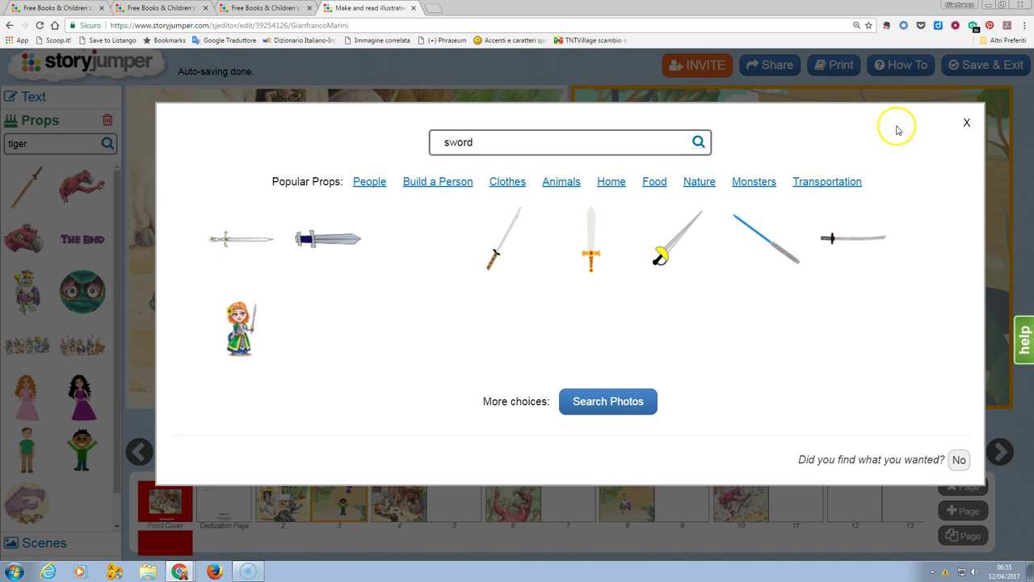
left_click(967, 126)
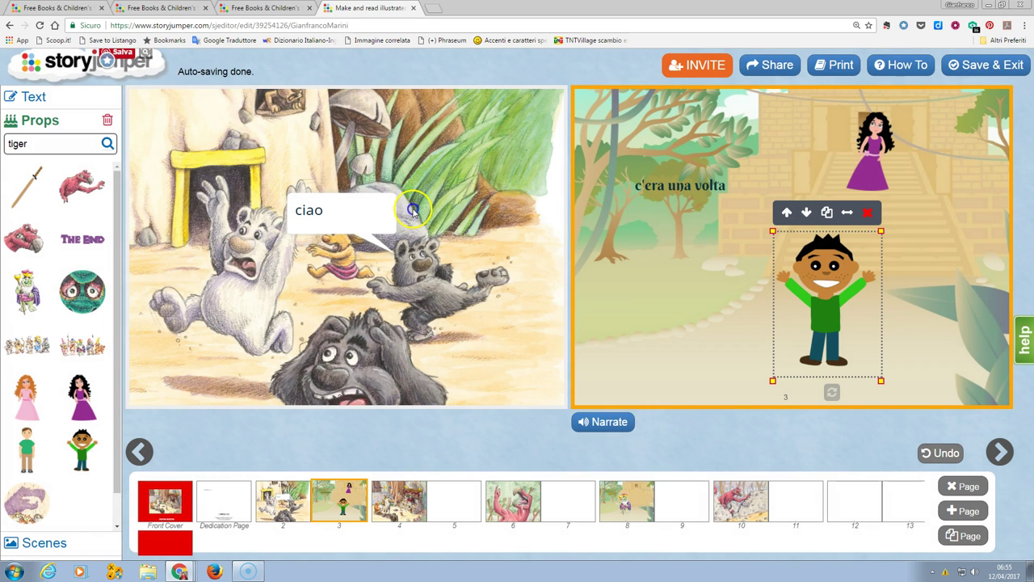
Step: Insert the wooden sword on page 3, place it in the boy's raised hand beside the temple steps and deselect it
left_click(31, 189)
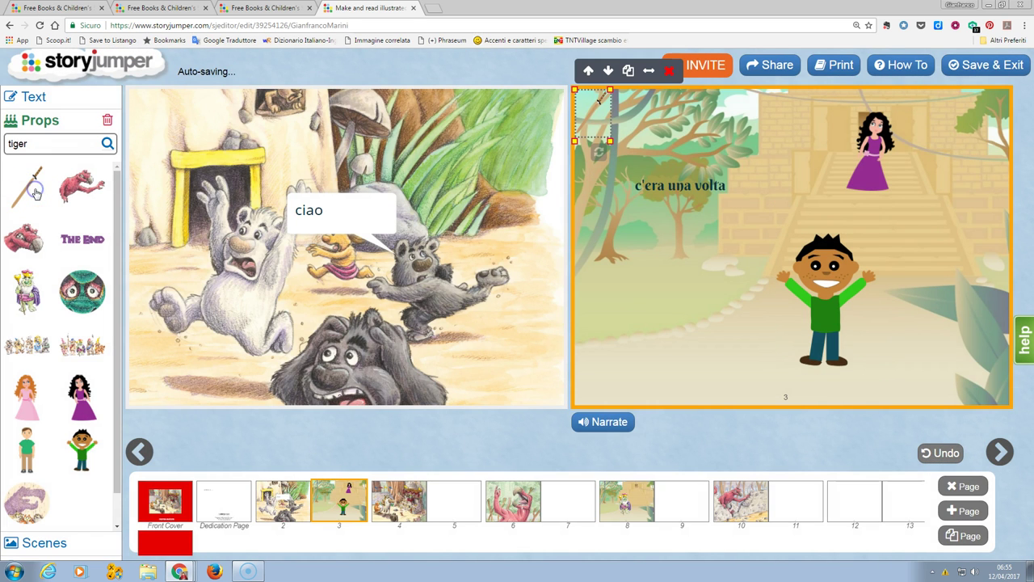
left_click_drag(594, 108, 765, 299)
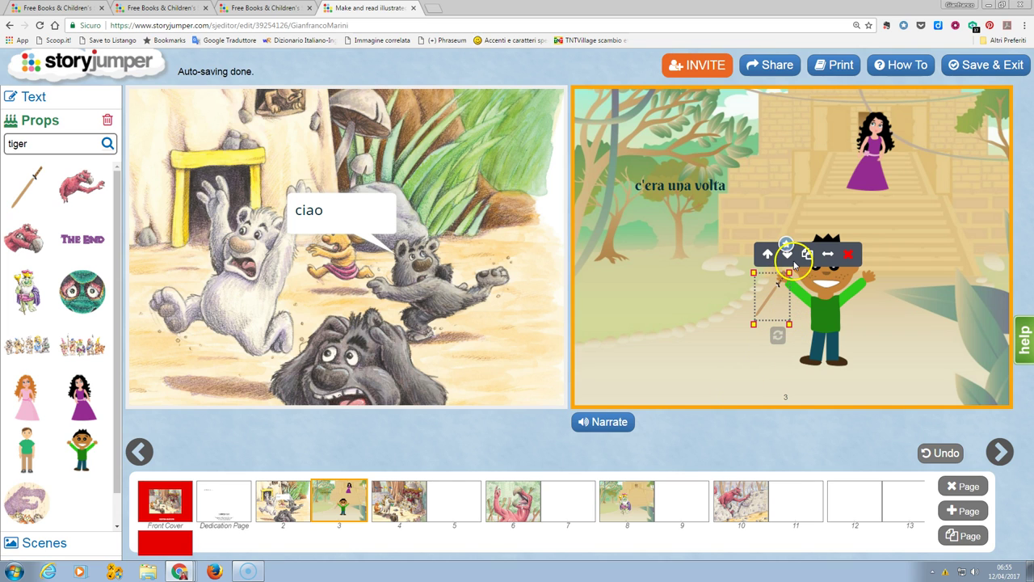
left_click(732, 336)
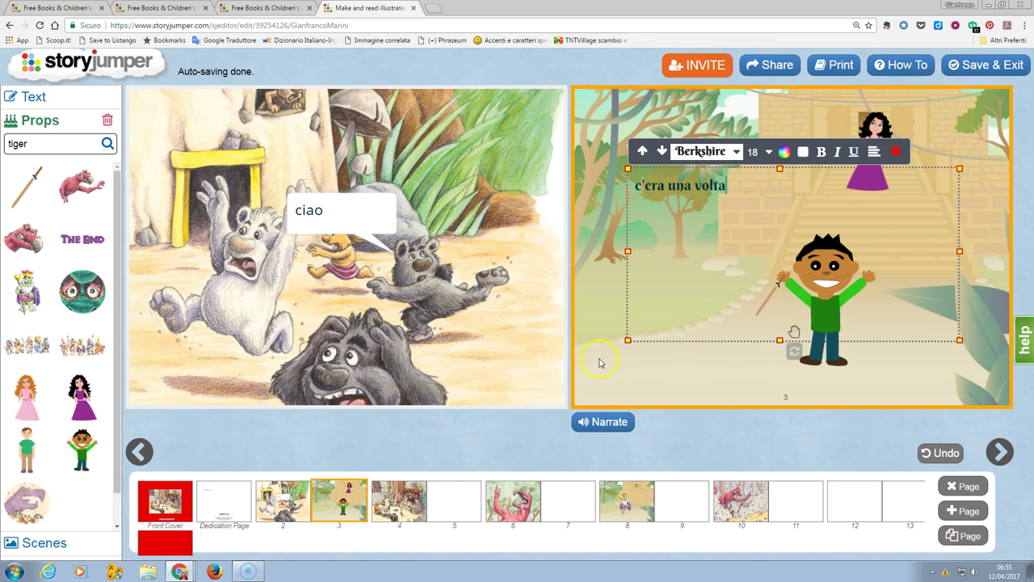
left_click(588, 145)
Step: Browse the Sky / Space category in the full scenes library
scroll(91, 339, "down", 1)
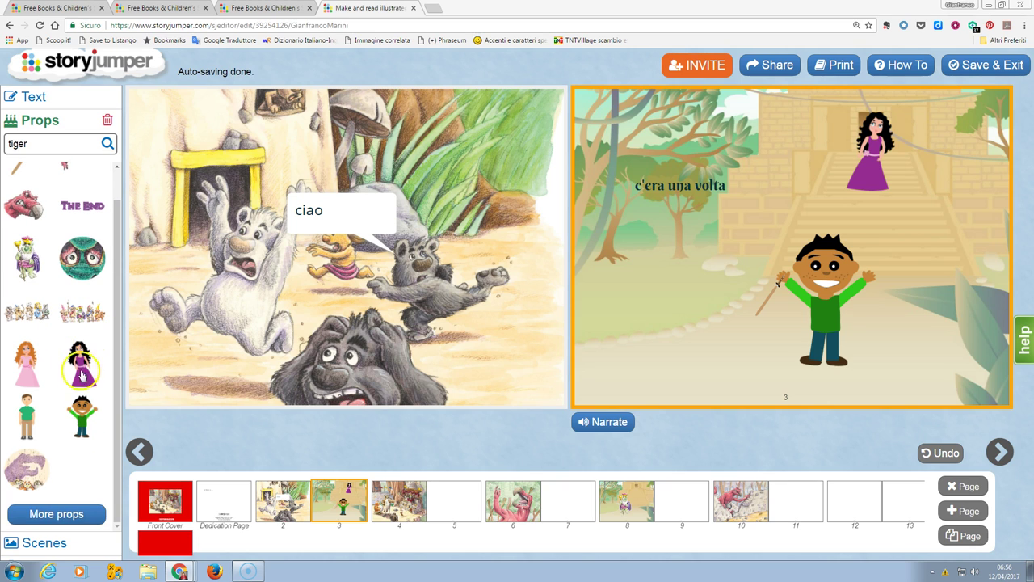
left_click(51, 546)
scroll(73, 453, "down", 1)
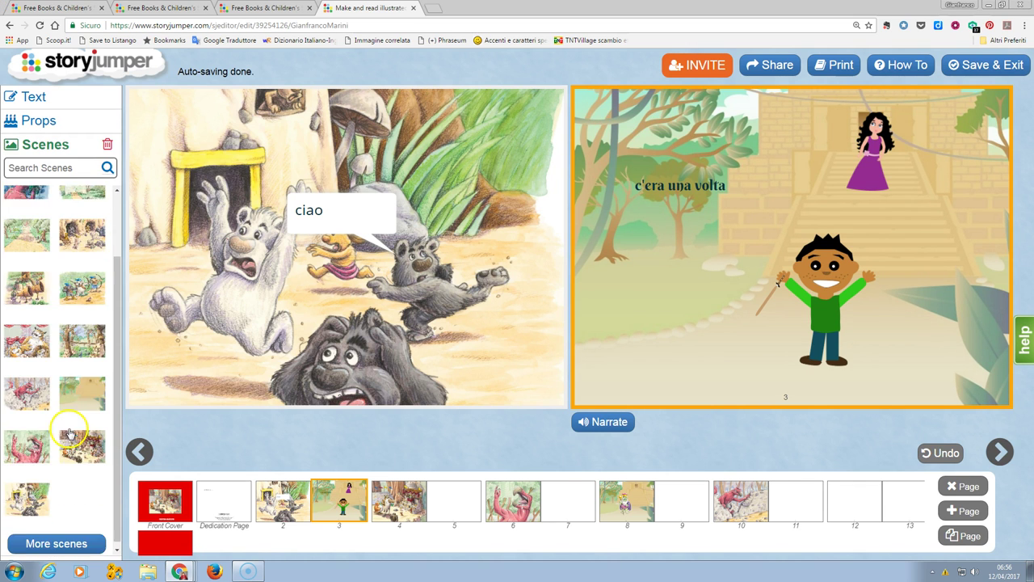
scroll(72, 462, "down", 1)
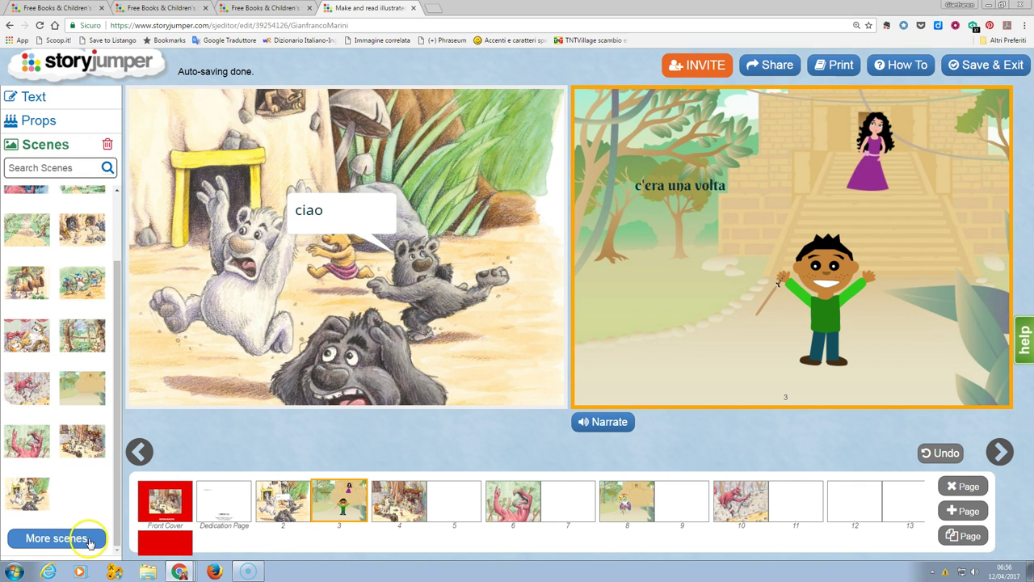
left_click(56, 538)
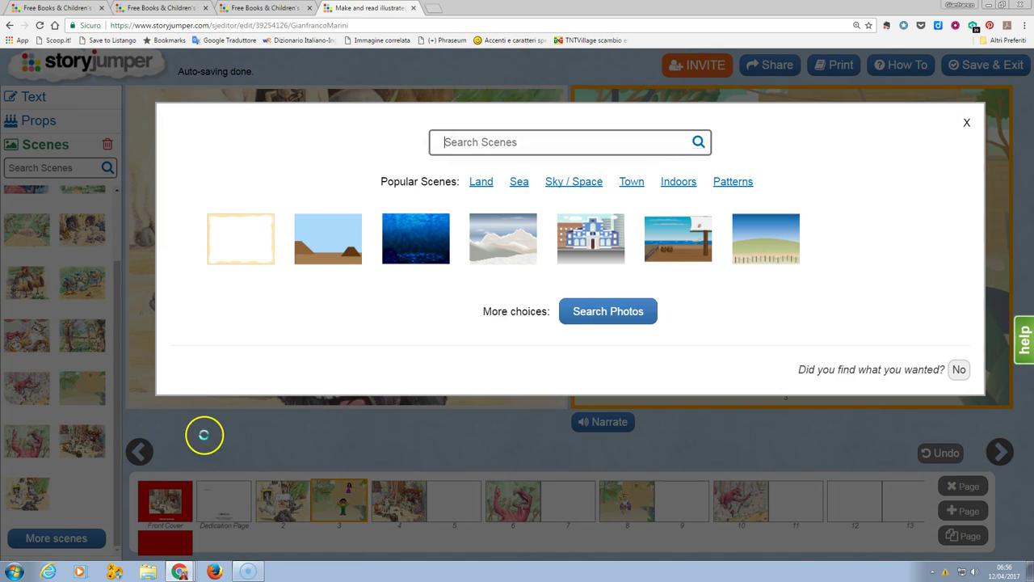
left_click(591, 183)
scroll(635, 238, "down", 3)
scroll(630, 244, "up", 2)
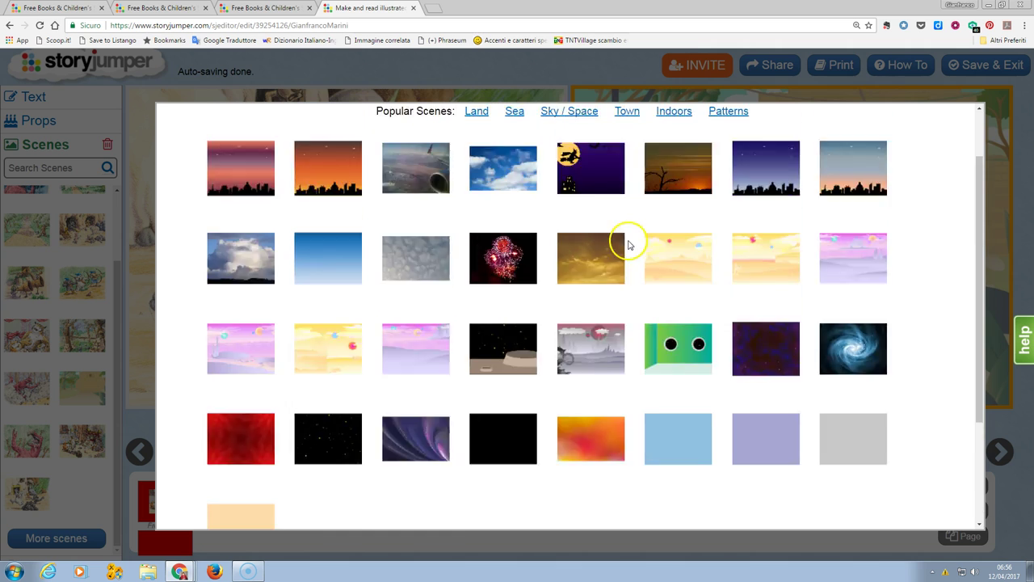
scroll(630, 244, "up", 1)
Step: Search the scenes library for "sea" and for "jungle", and close the library without choosing a scene
left_click_drag(526, 143, 366, 142)
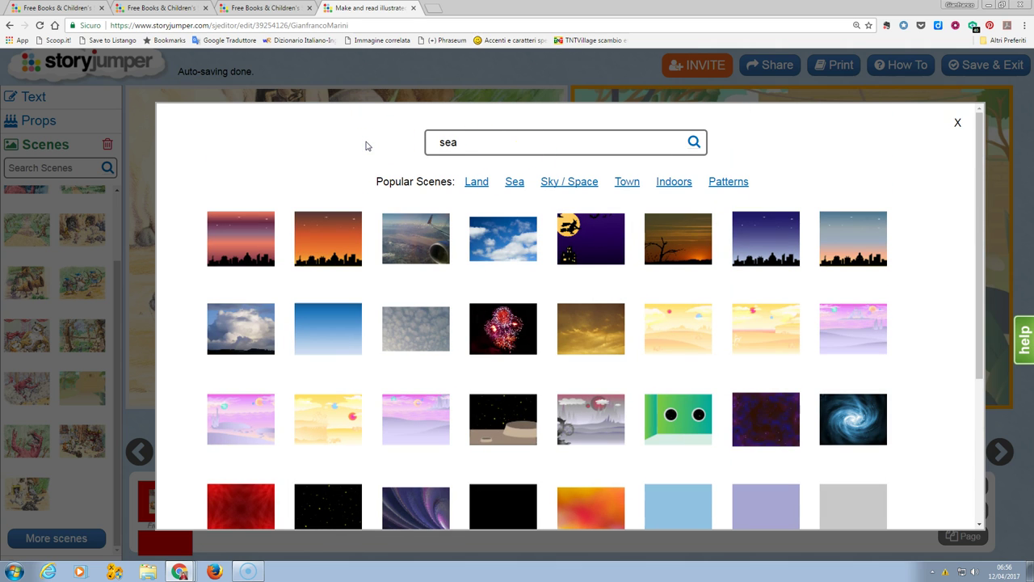
key("Return")
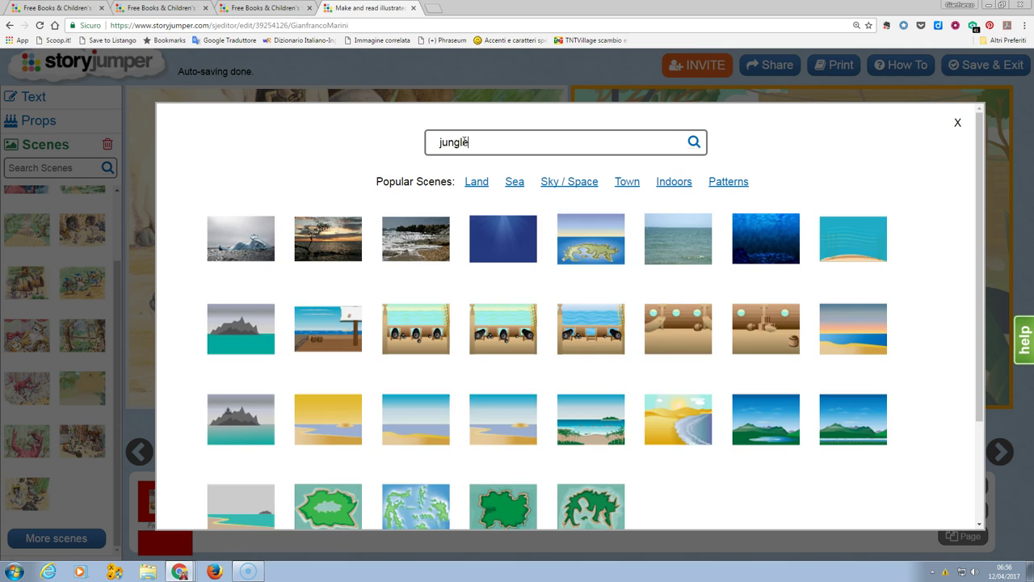
key("Return")
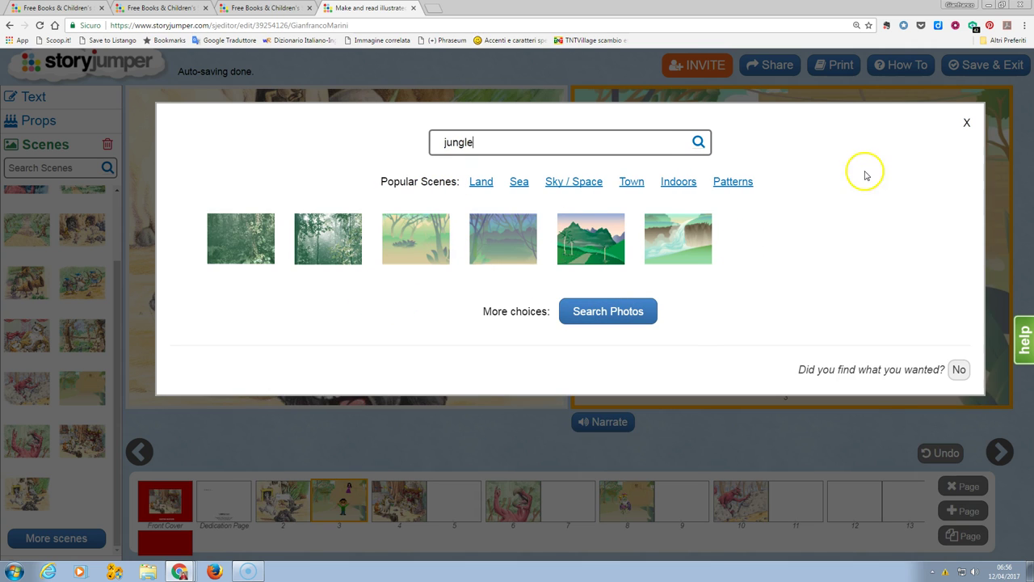
left_click(966, 124)
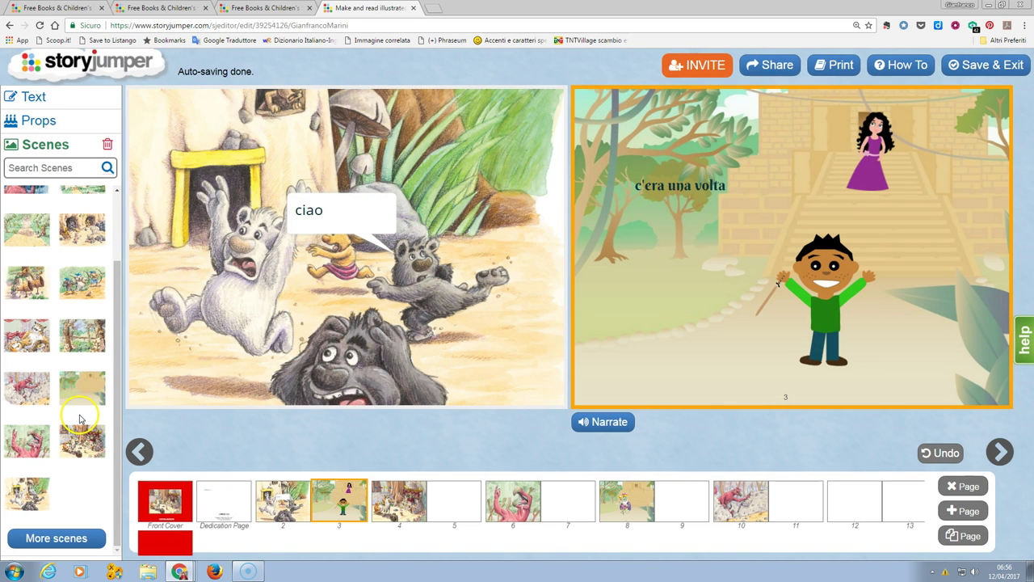
Step: Go to page 6 and use its food placeholder to add the red lollipop to the available props
left_click(442, 503)
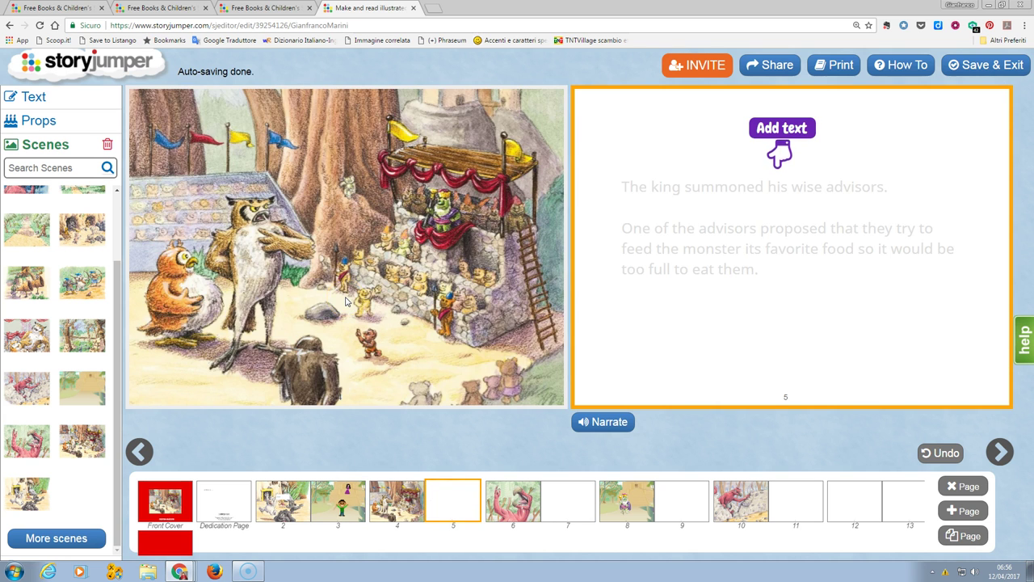
left_click(347, 301)
left_click(509, 499)
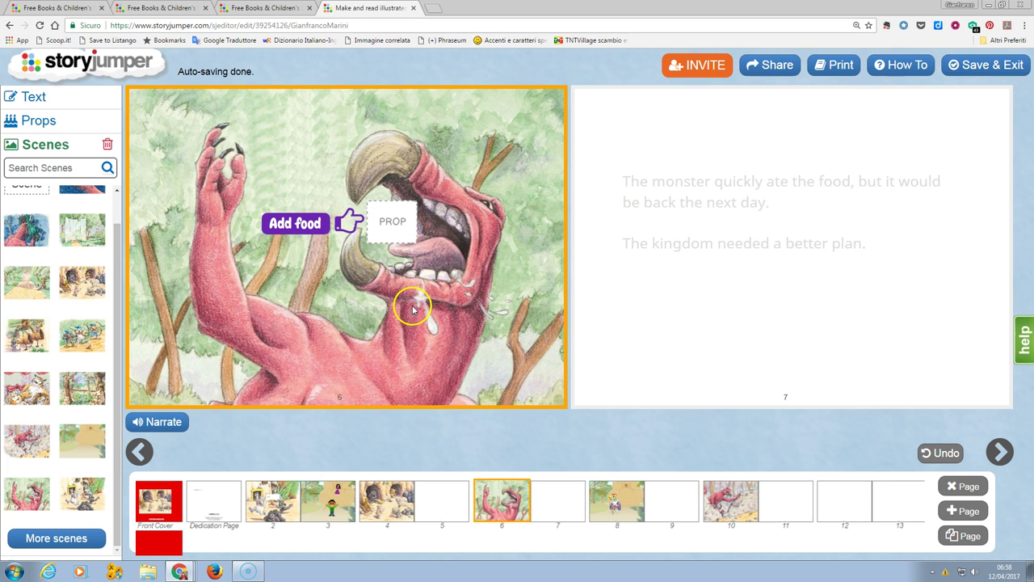
left_click(392, 220)
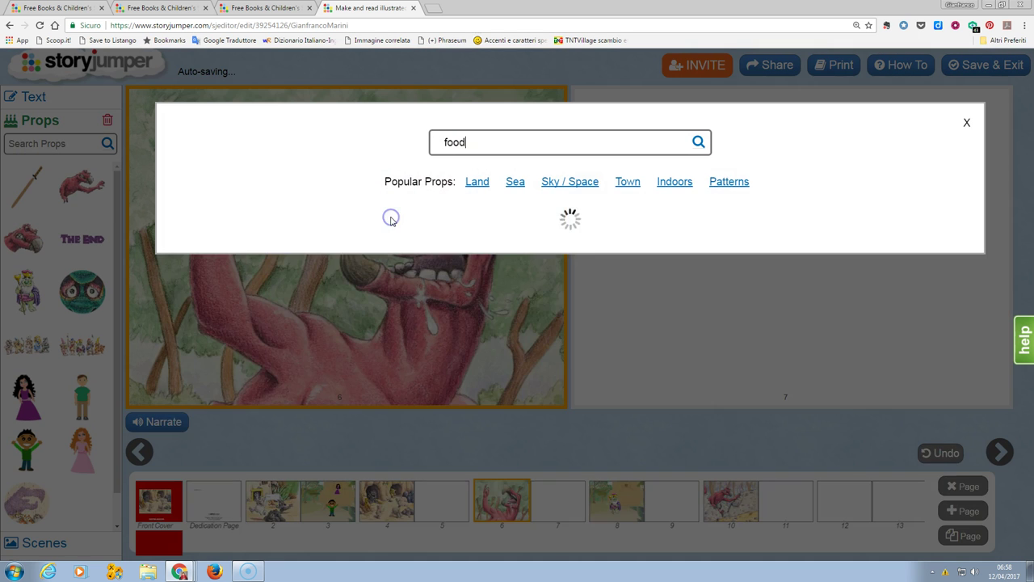
left_click(683, 229)
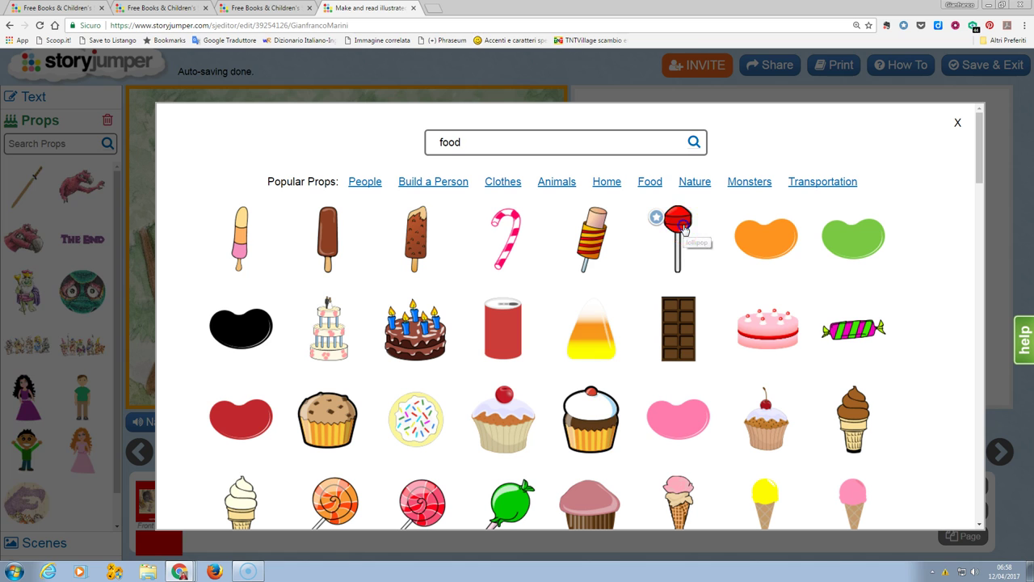
left_click(957, 126)
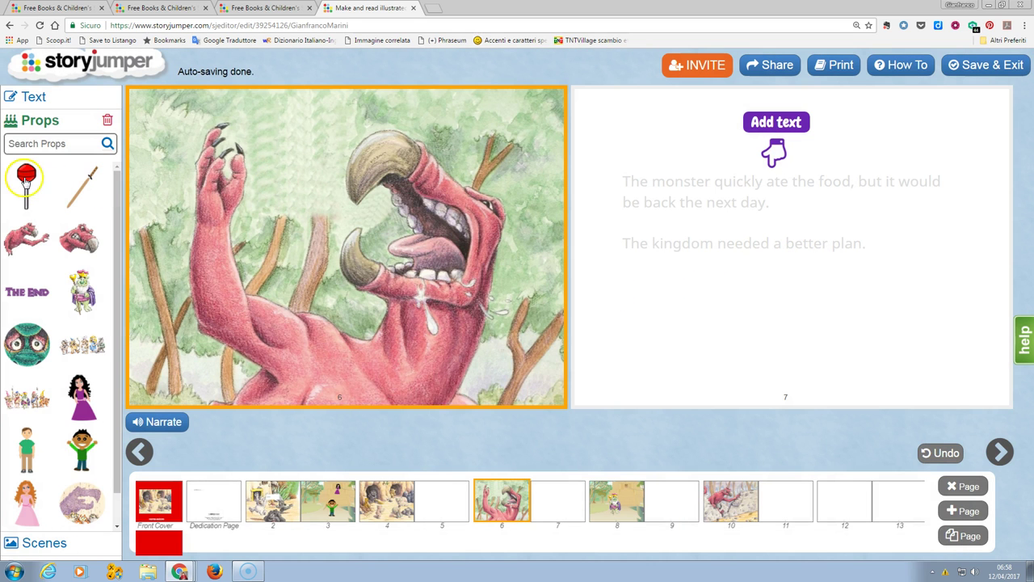
Step: Insert the red lollipop on page 6, enlarge it to about double size and place it in the monster's raised hand
left_click(23, 178)
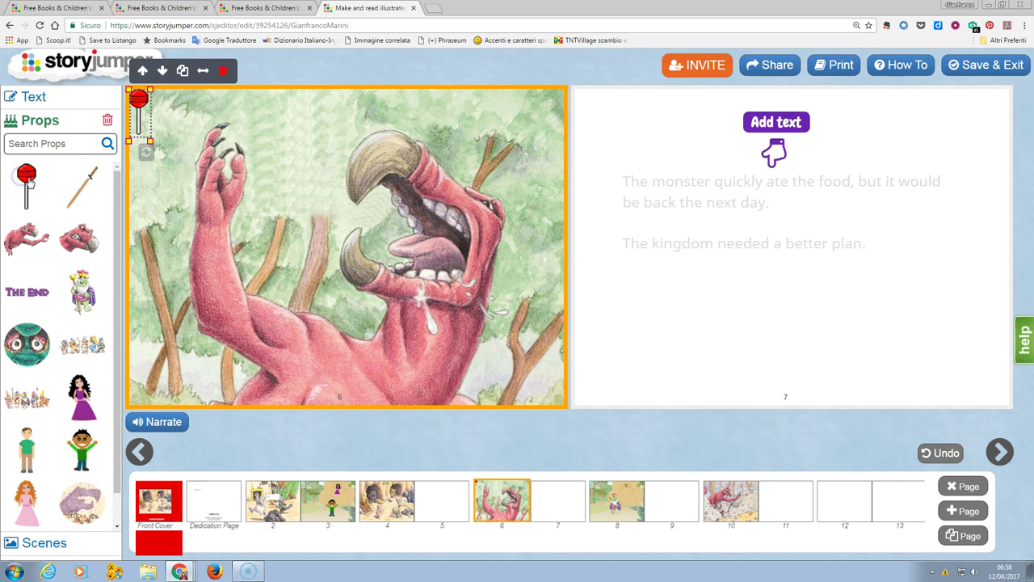
left_click_drag(146, 114, 250, 194)
left_click(424, 212)
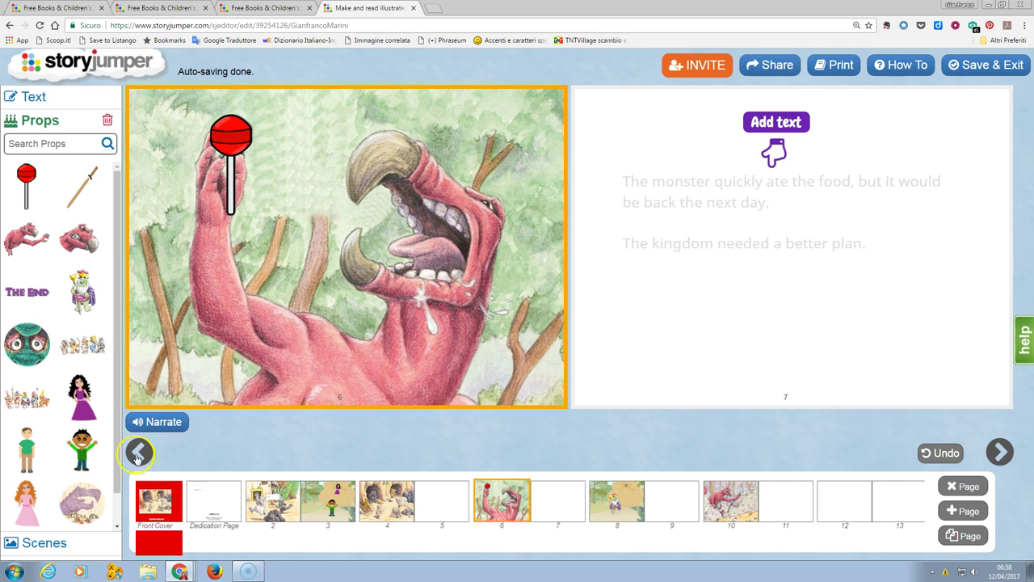
Step: Replace the page 6 background with the scene of the stone temple steps and jungle trees
left_click(58, 542)
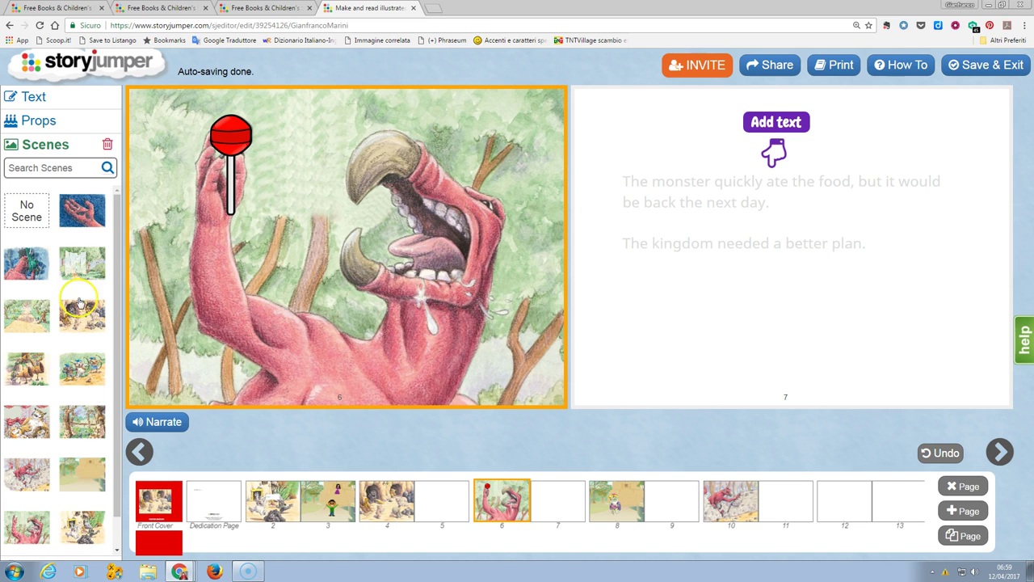
scroll(81, 303, "down", 1)
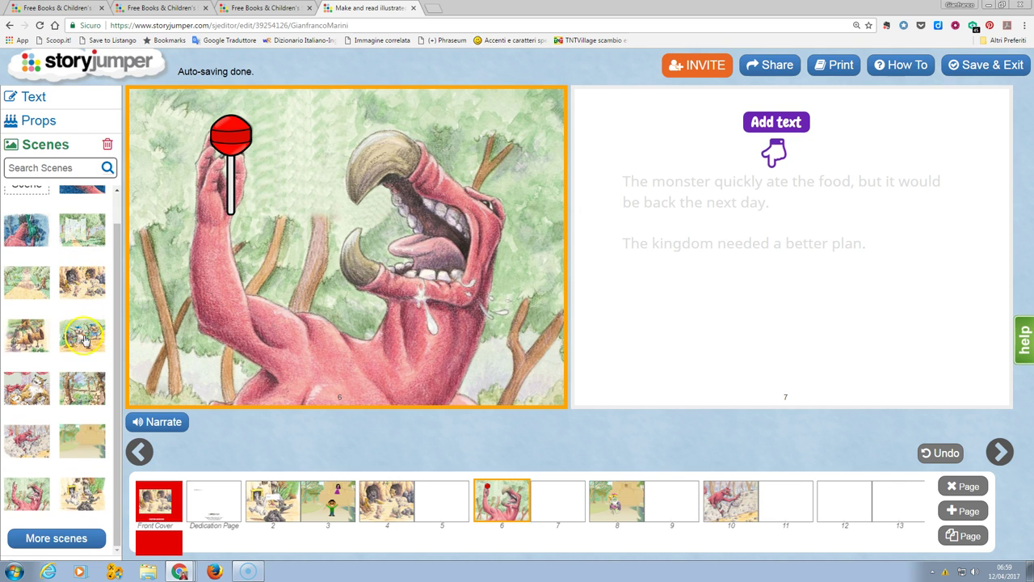
left_click(81, 437)
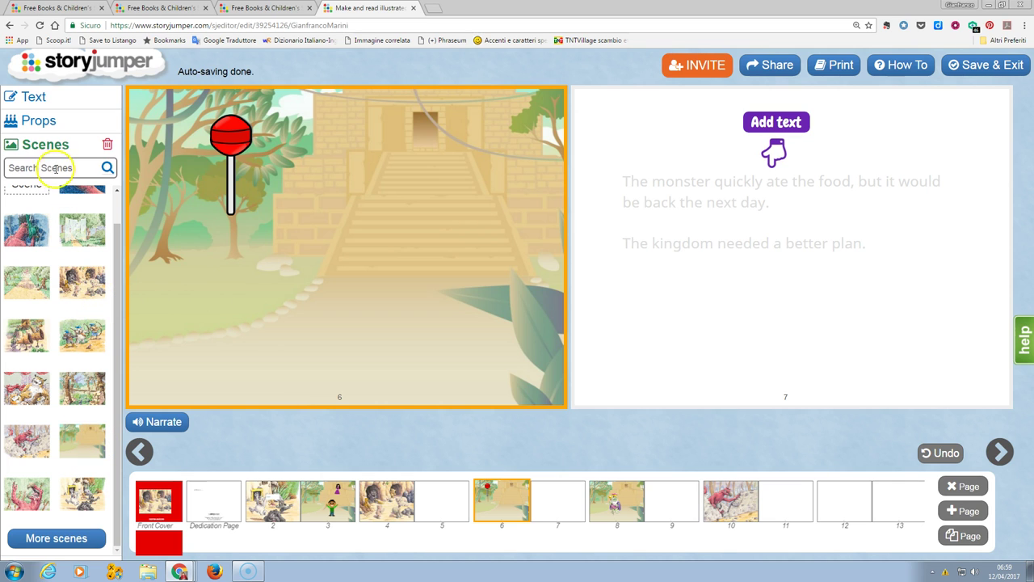
Step: Upload the photo Deserto.jpg from the Immagini campione folder to the book's photos
left_click(36, 97)
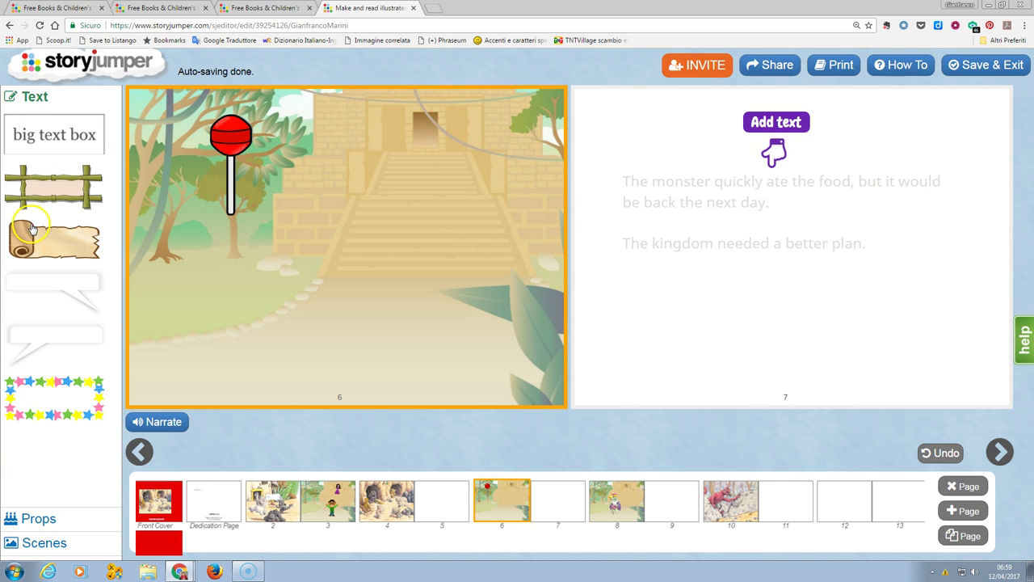
left_click(36, 103)
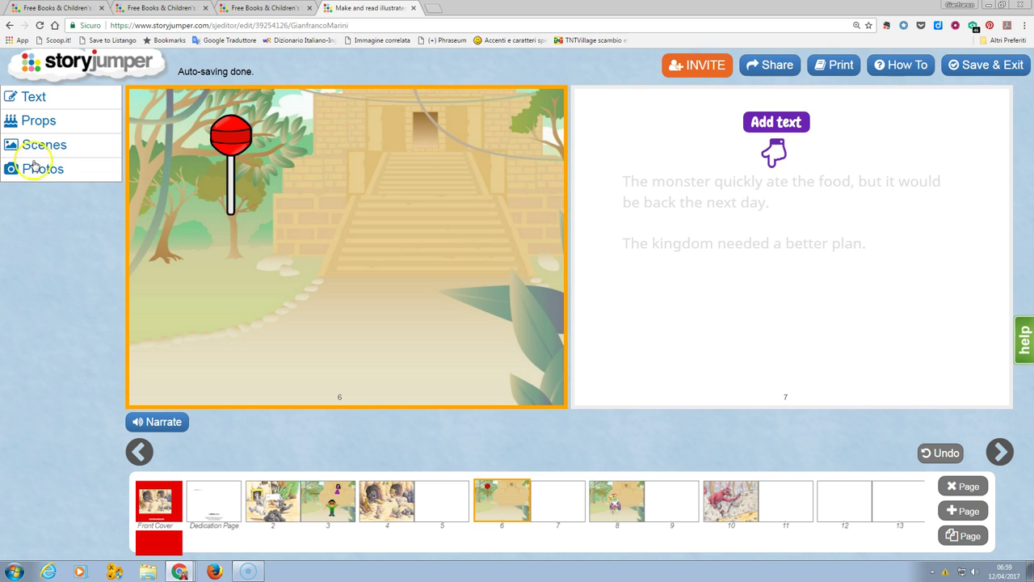
left_click(38, 172)
left_click(51, 224)
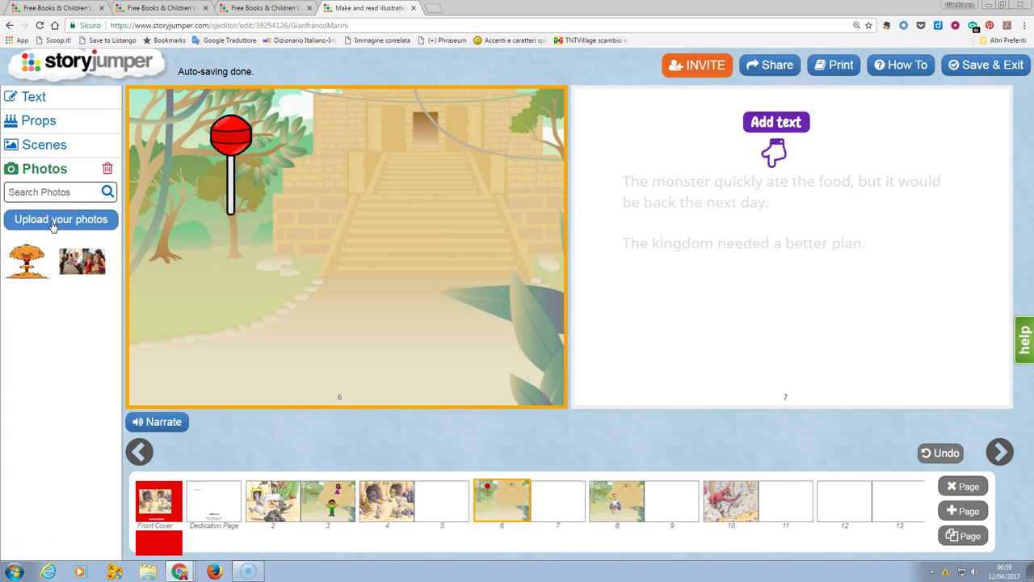
left_click(69, 225)
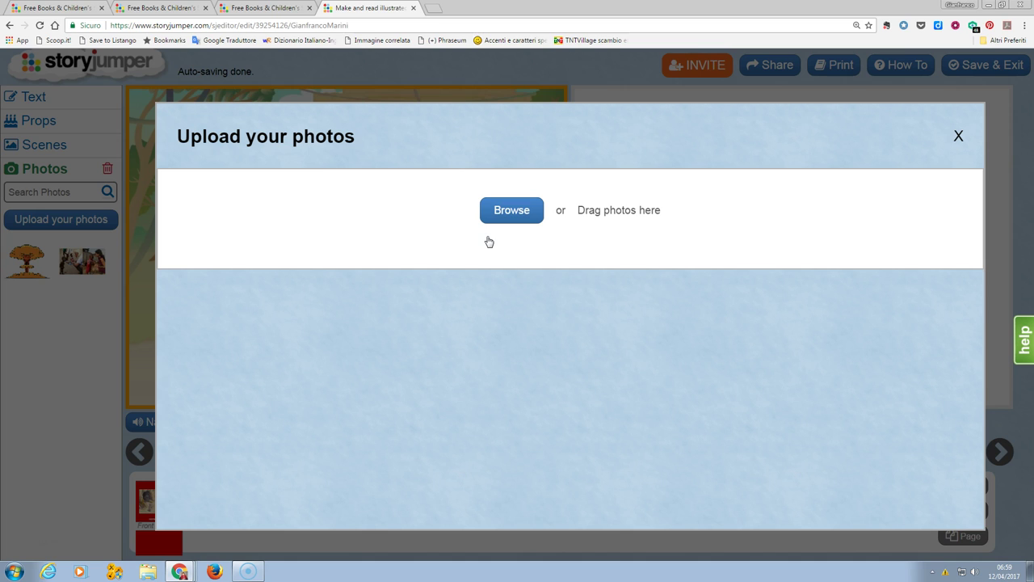
left_click(514, 218)
left_click(506, 213)
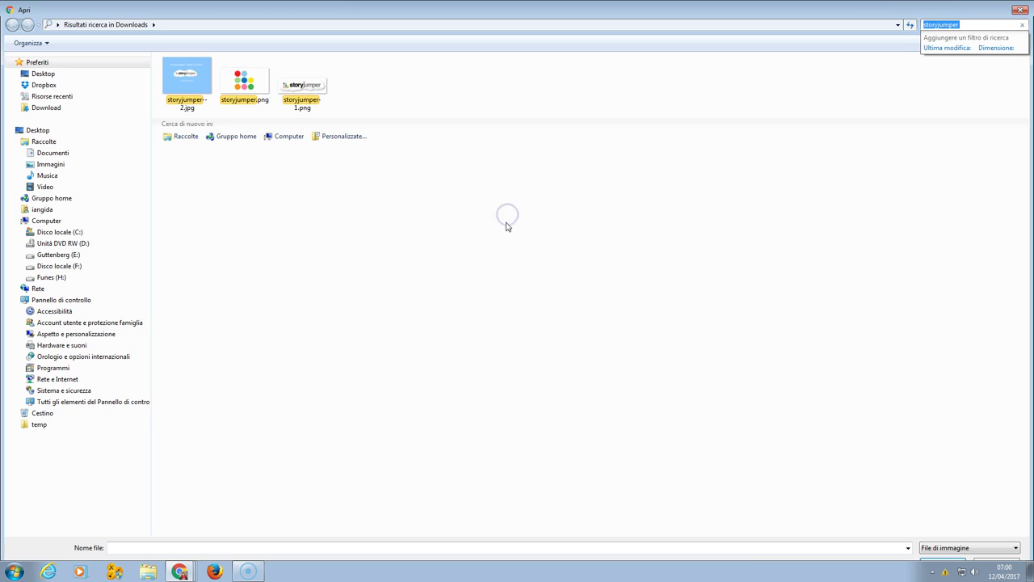
left_click(64, 164)
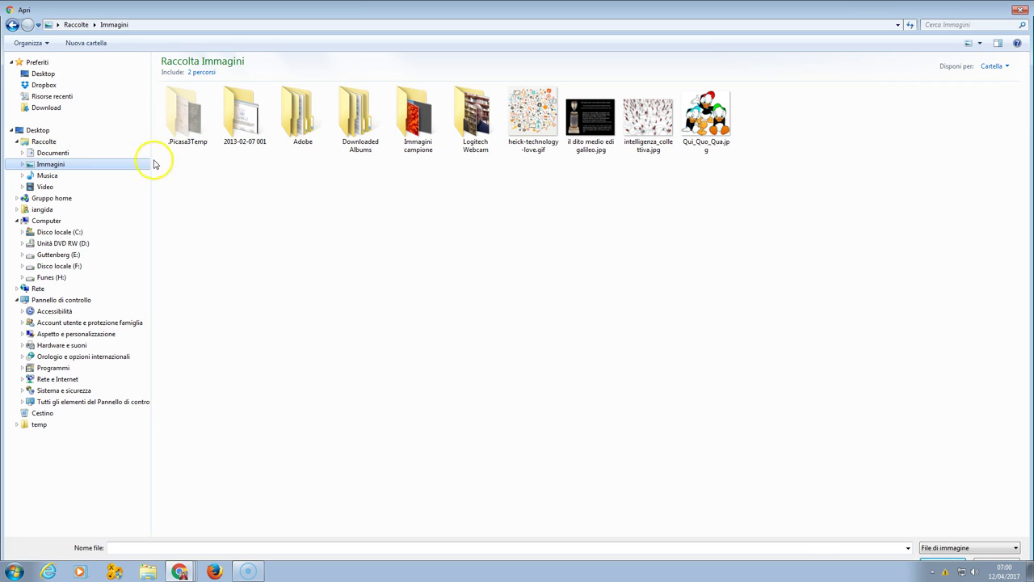
double_click(419, 121)
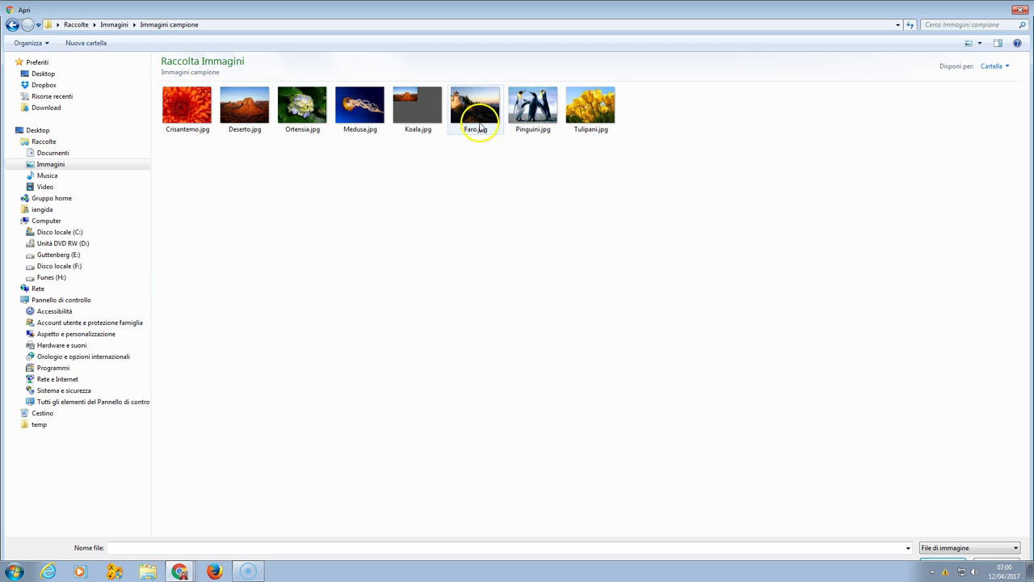
left_click(479, 127)
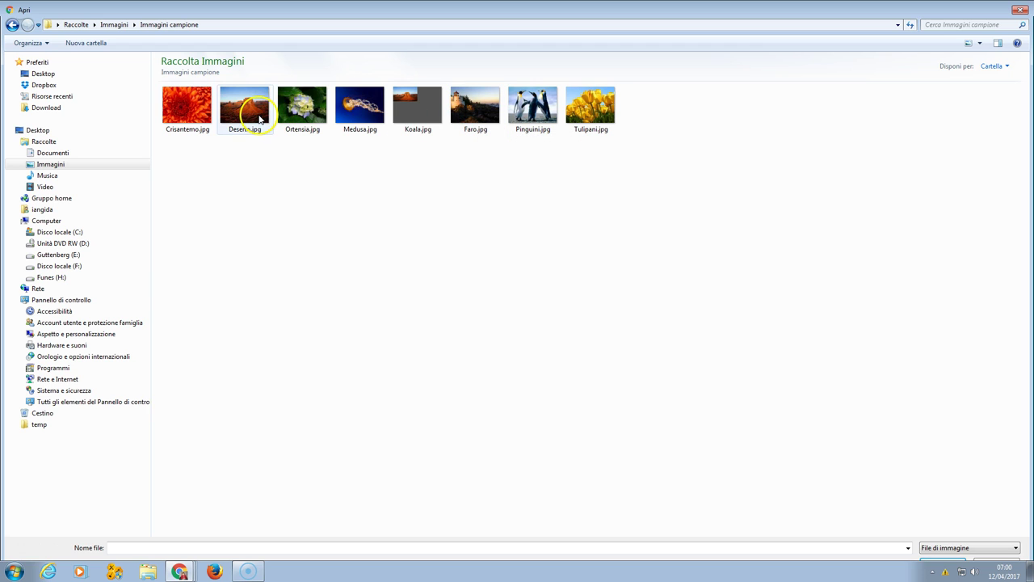
double_click(259, 119)
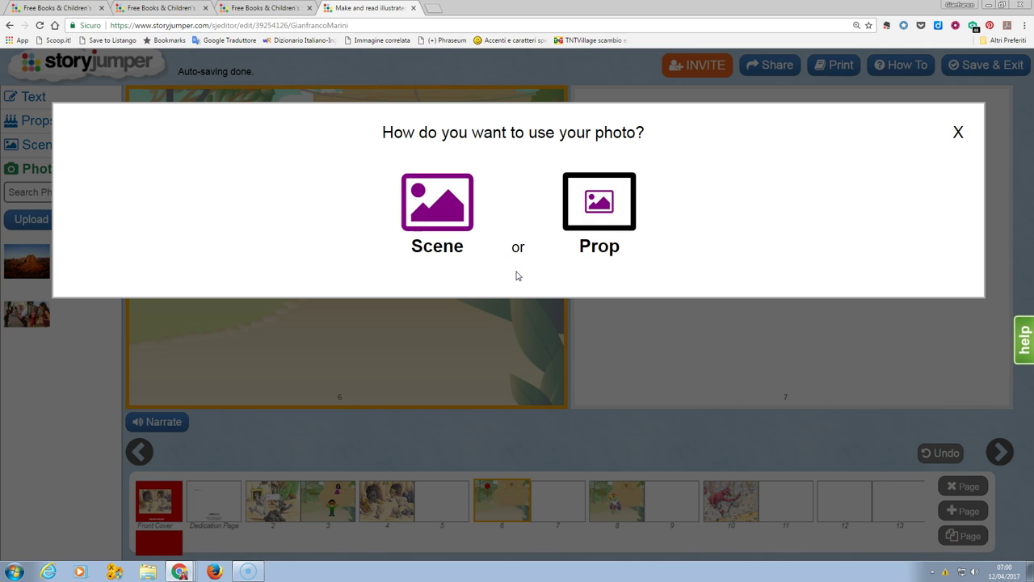
Step: Choose the desert photo as a scene, rotate it through a full turn, and apply it as the page 6 background
left_click(416, 176)
left_click(599, 214)
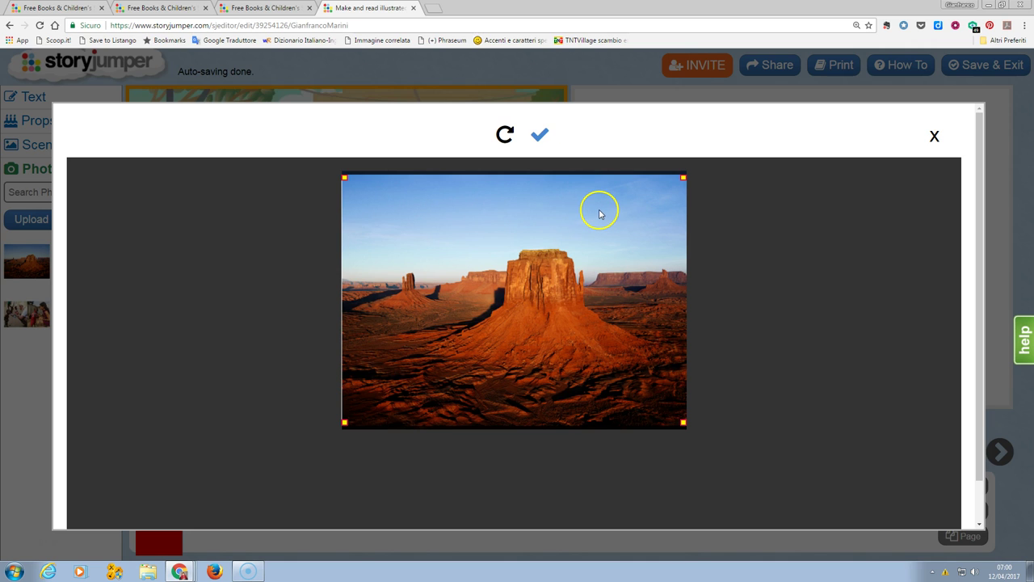
mouse_move(344, 178)
left_mouse_down()
mouse_move(418, 213)
mouse_move(353, 164)
left_mouse_up()
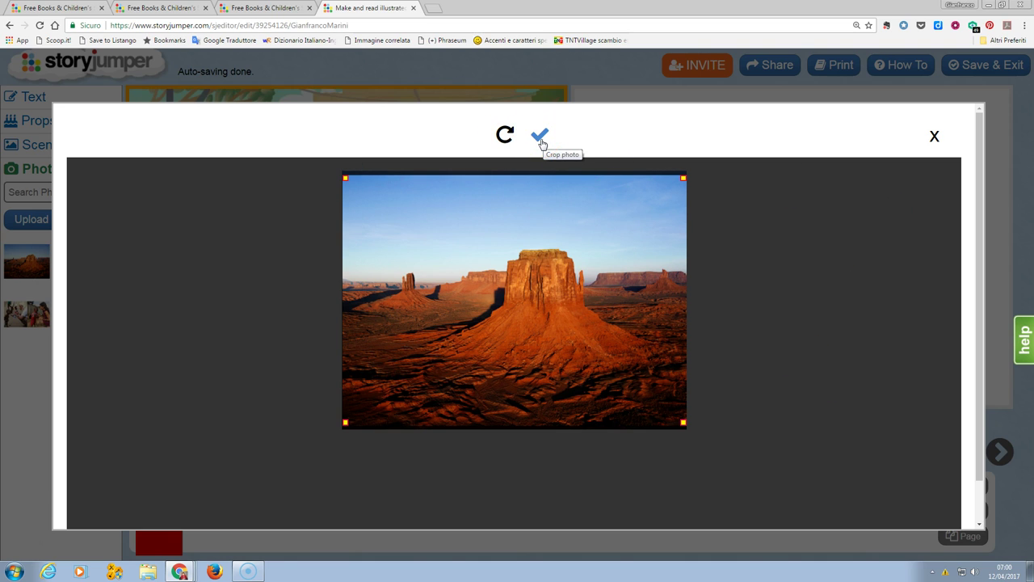
left_click(504, 135)
left_click(505, 136)
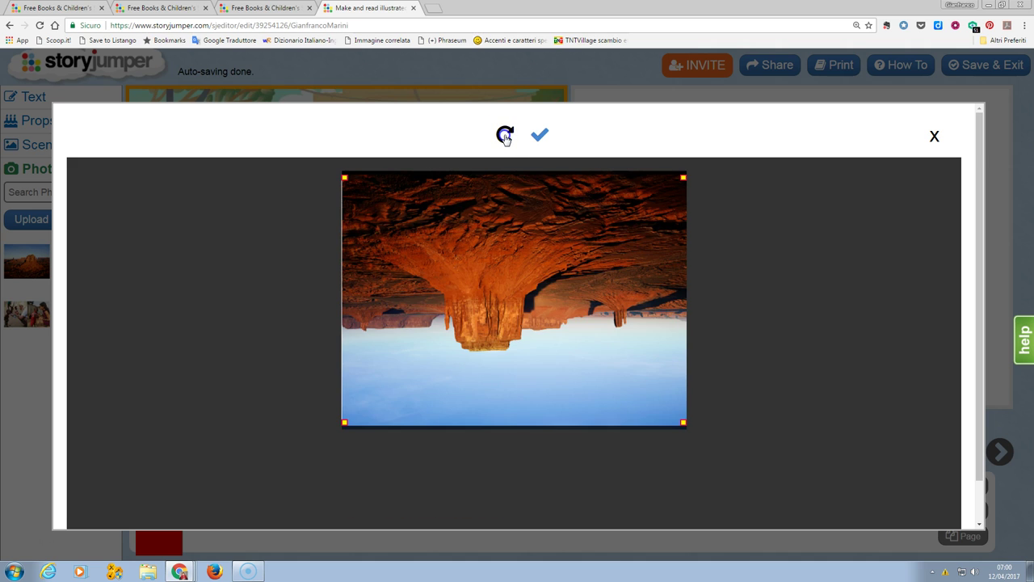
left_click(505, 136)
left_click(505, 136)
left_click(538, 135)
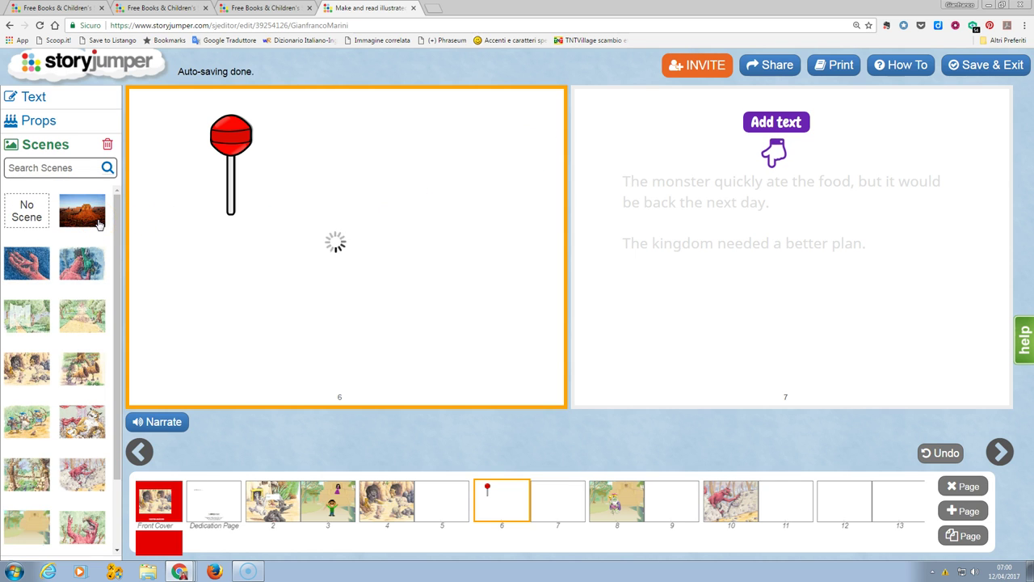
left_click_drag(99, 225, 317, 102)
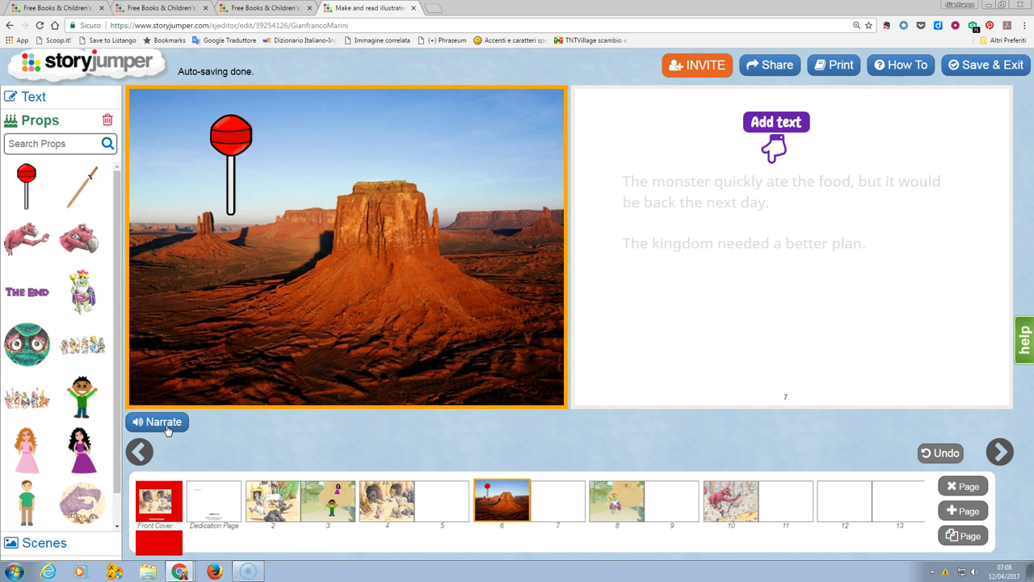
Step: Record a short voice narration for page 6
left_click(167, 427)
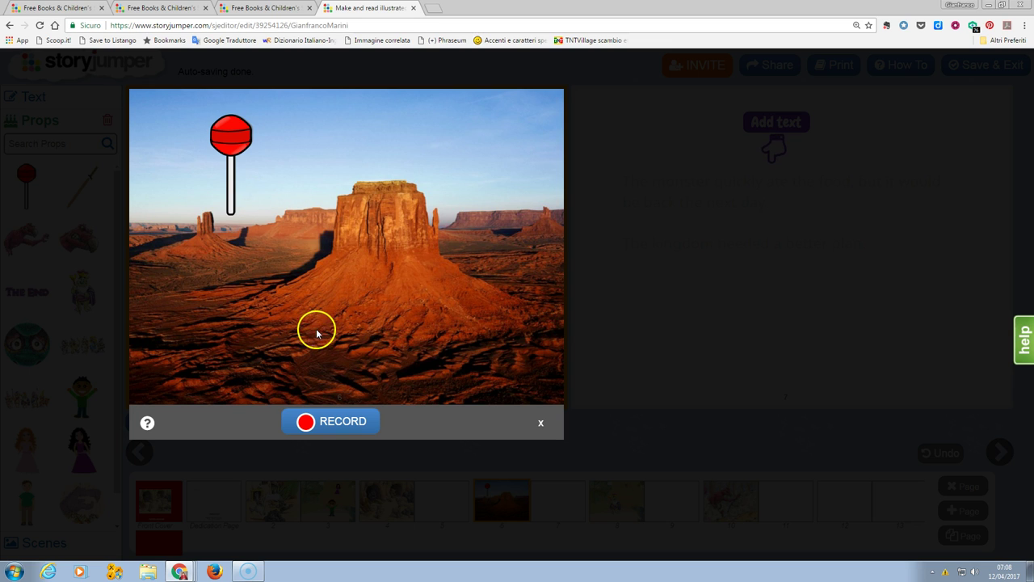
left_click(300, 369)
left_click(325, 429)
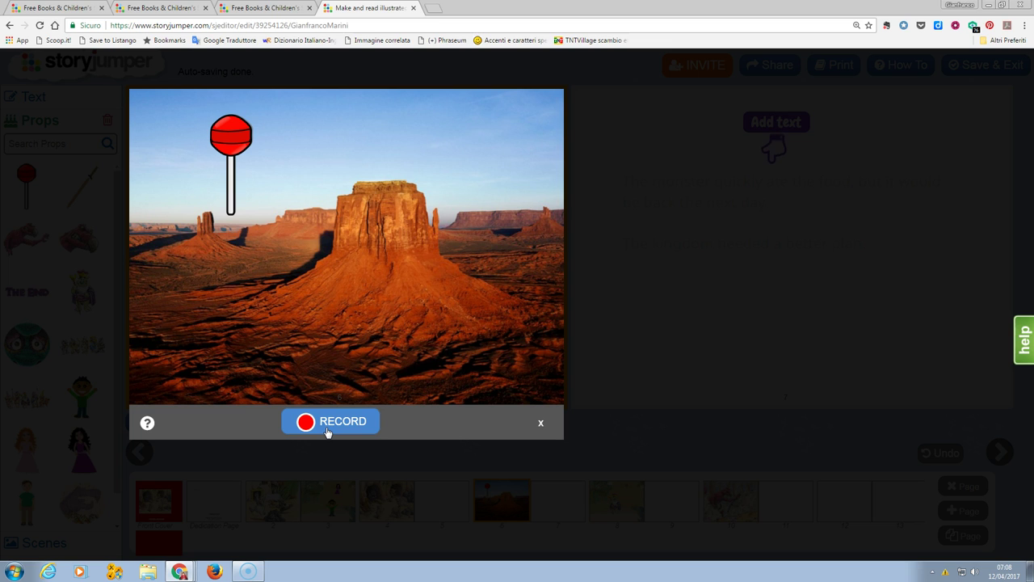
left_click(327, 428)
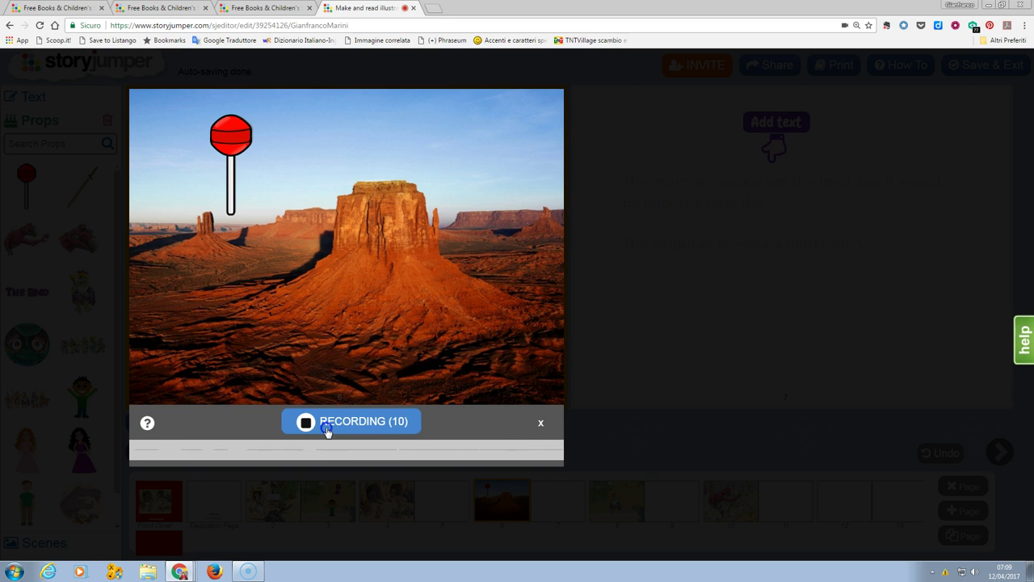
left_click(327, 429)
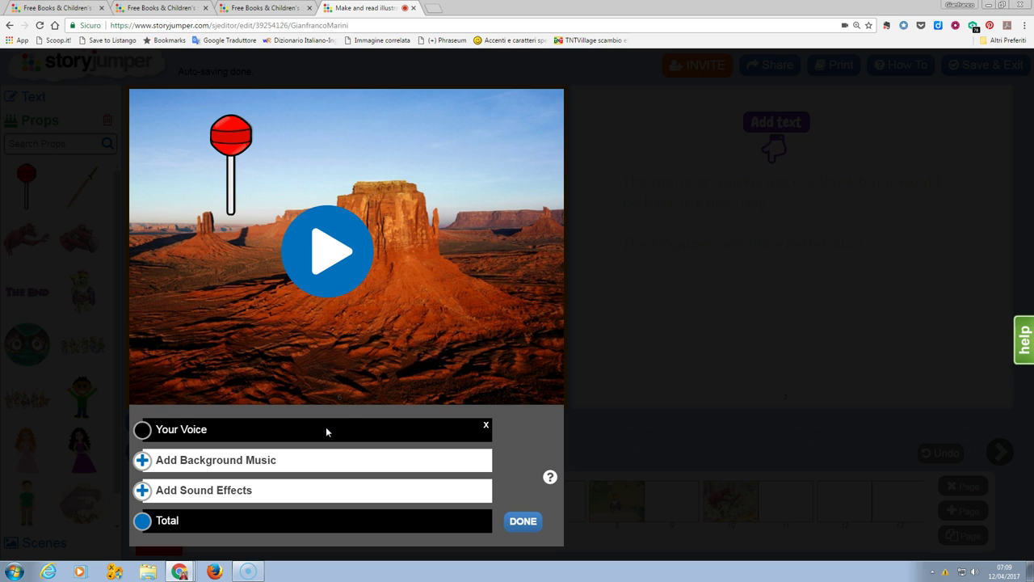
Step: Play back the recorded voice narration, pausing and resuming it, and rewind it to the start
left_click(341, 257)
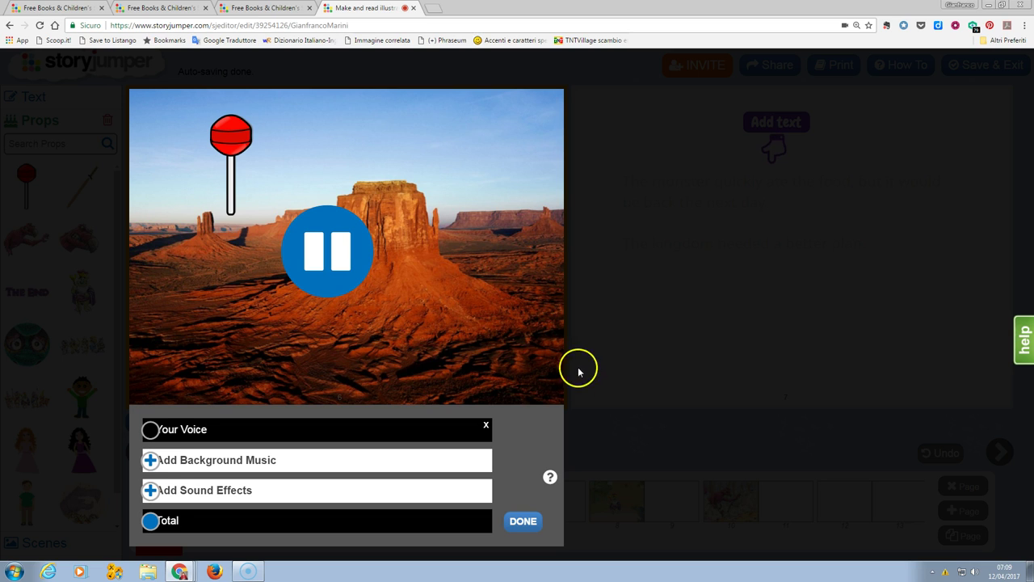
left_click(331, 255)
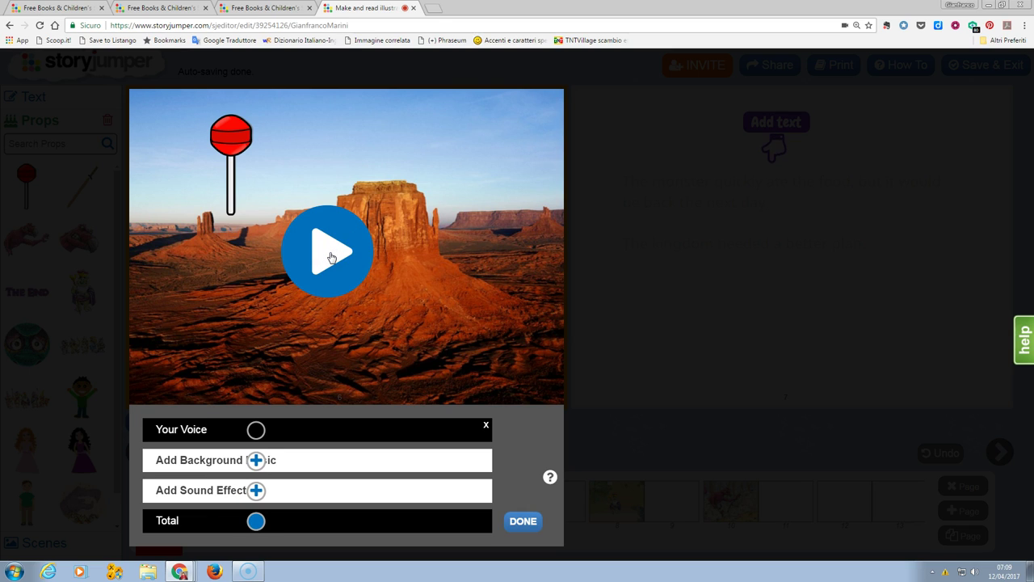
left_click(305, 102)
left_click(329, 256)
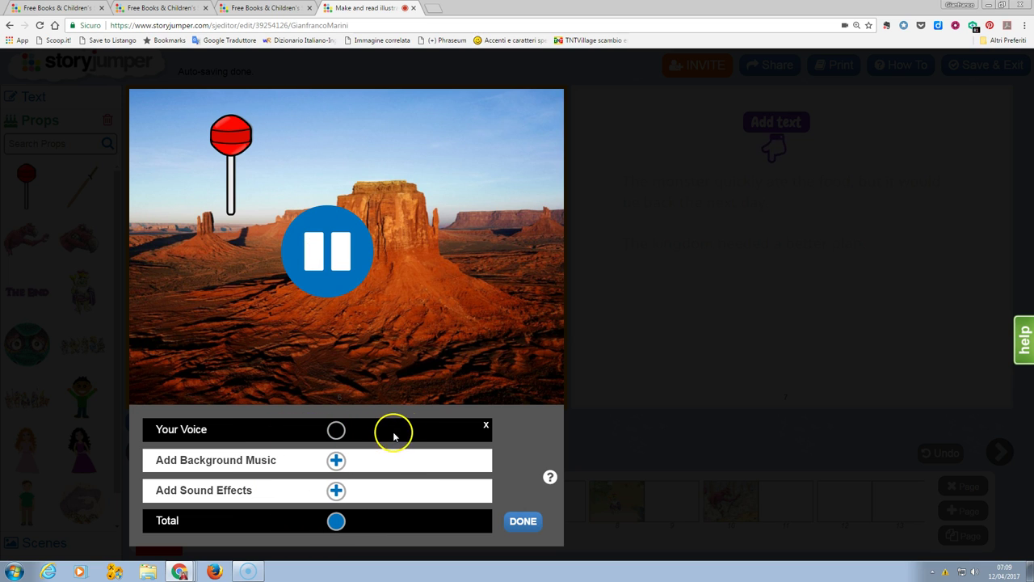
left_click(341, 263)
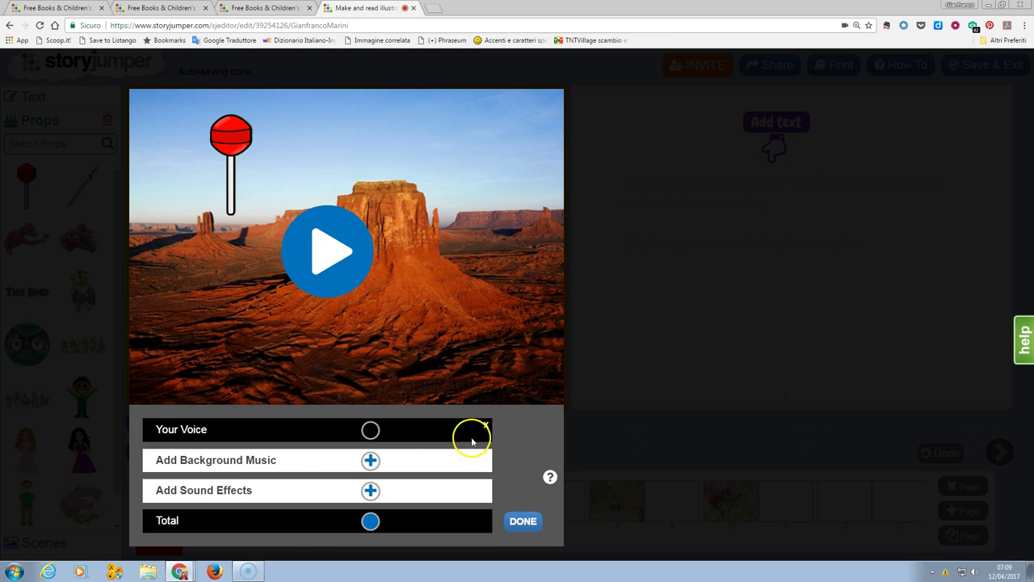
left_click(365, 431)
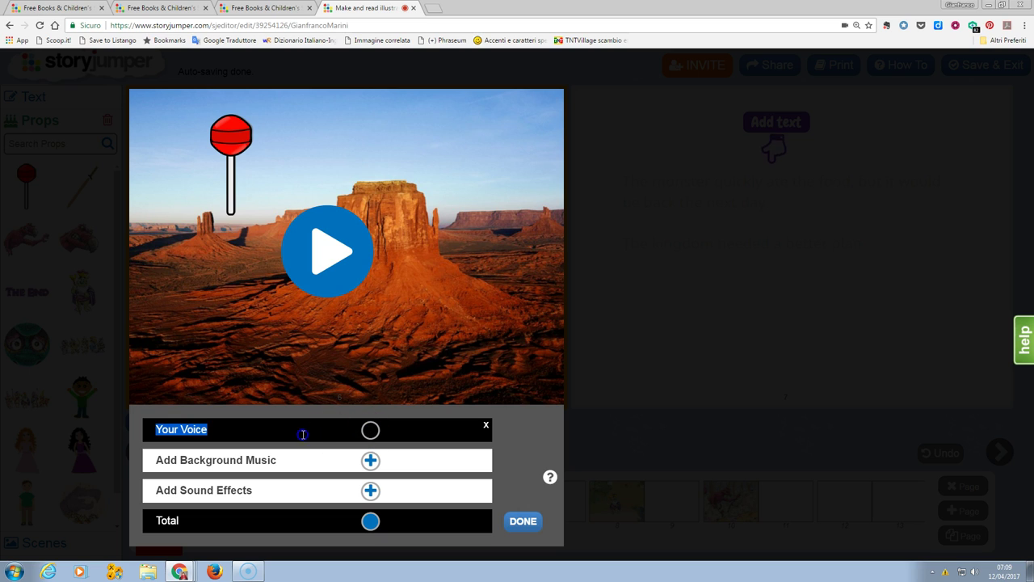
left_click_drag(370, 521, 141, 523)
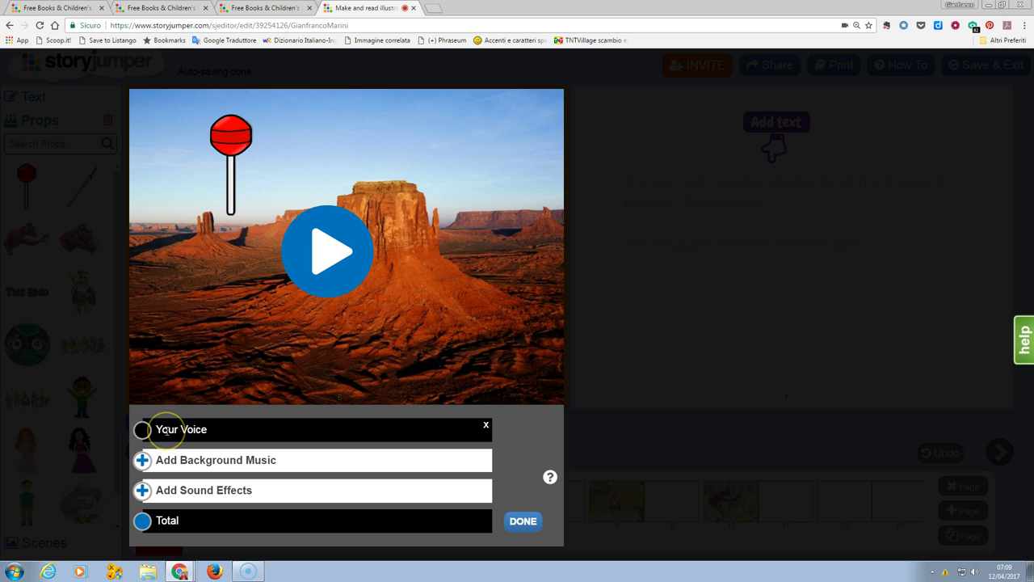
Step: Start deleting the voice narration from page 6 and cancel the deletion
left_click(203, 428)
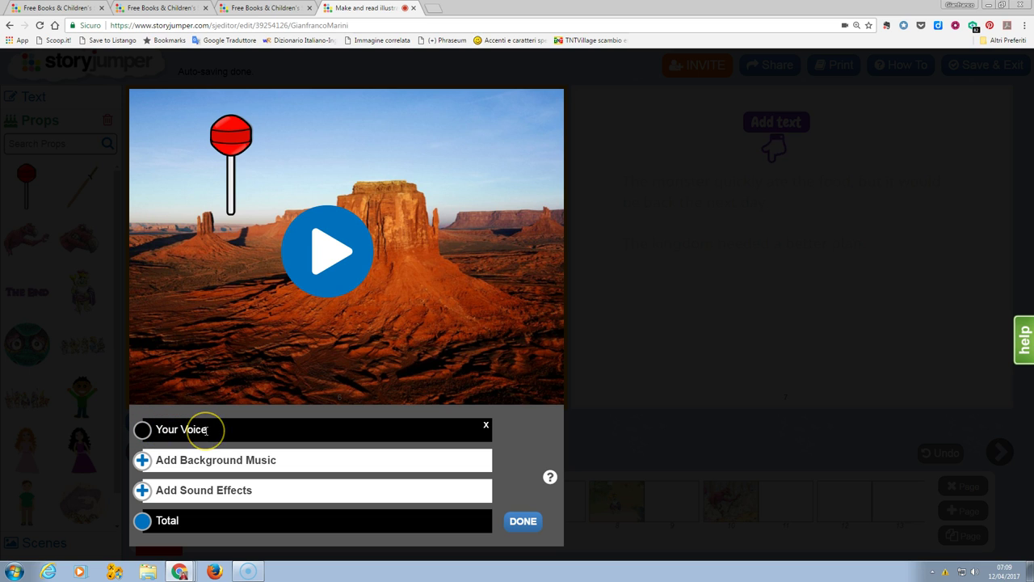
left_click(485, 426)
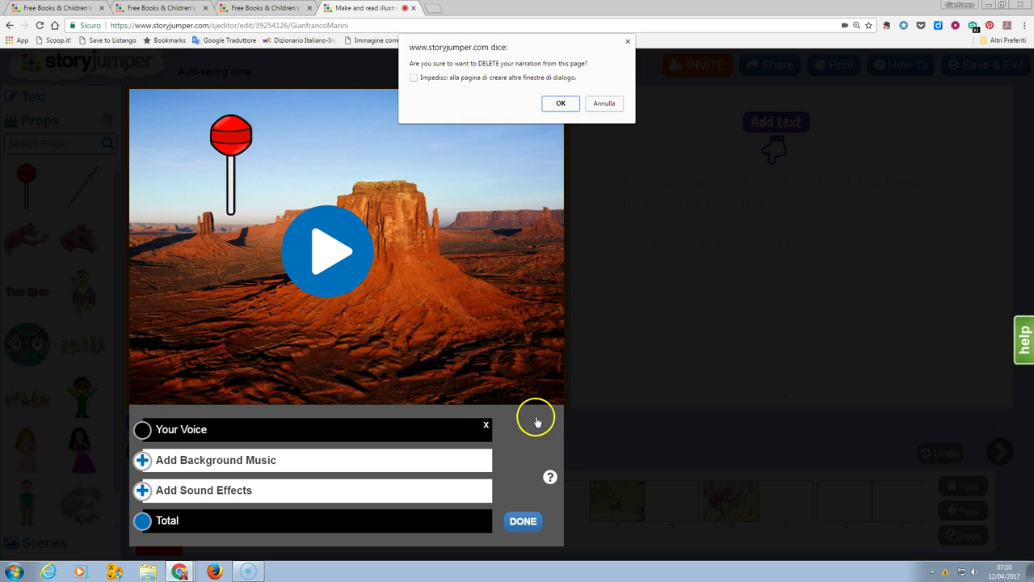
left_click(607, 102)
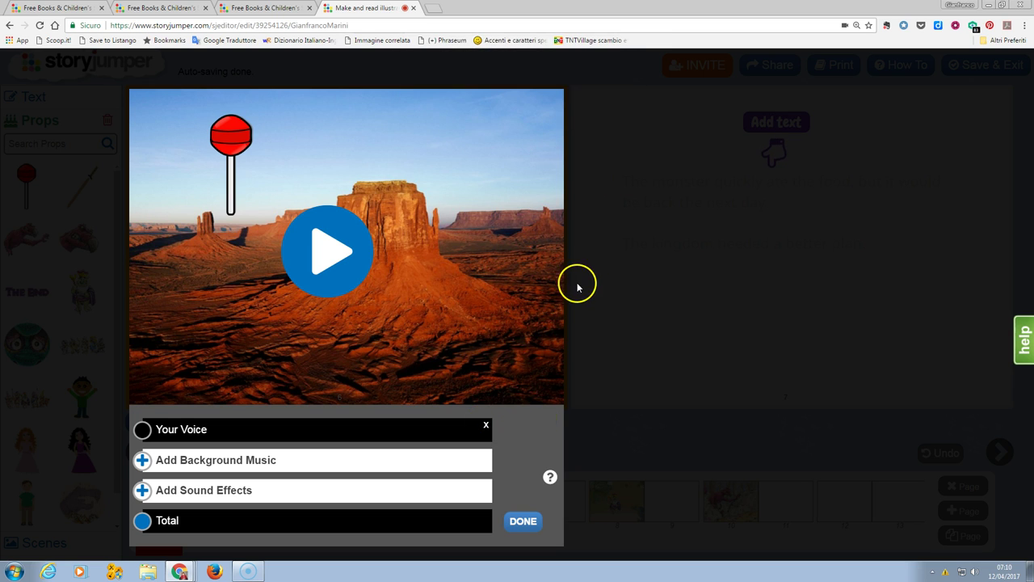
Step: Browse the background music and add the adventure 2 track to the page 6 narration
left_click(143, 461)
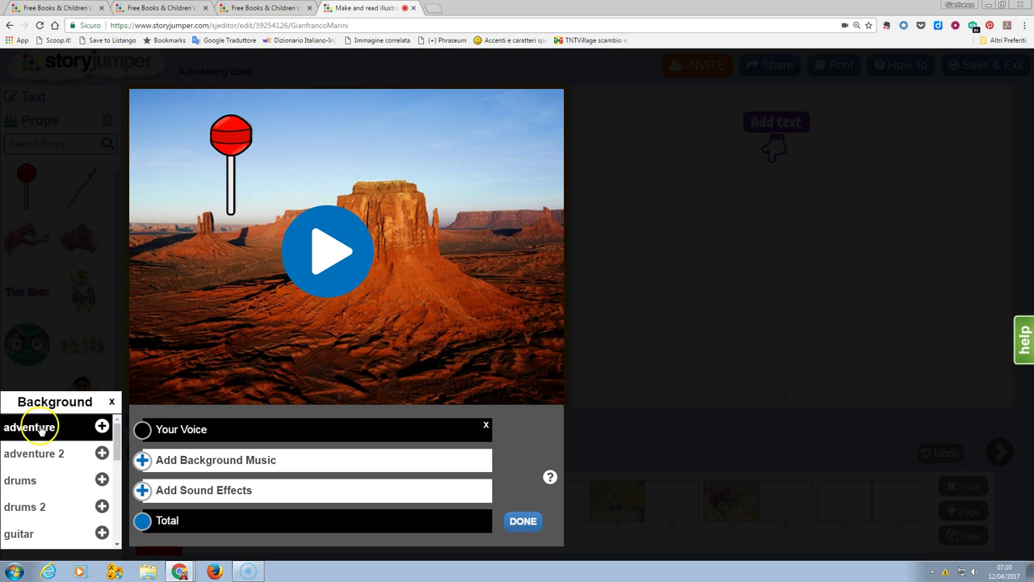
scroll(40, 451, "down", 3)
scroll(40, 451, "down", 5)
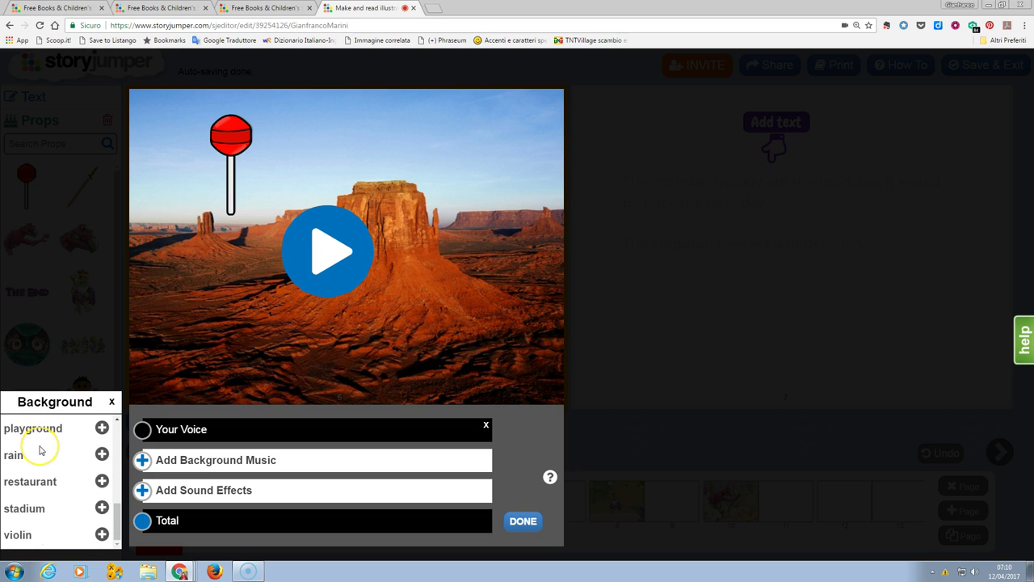
scroll(41, 451, "up", 8)
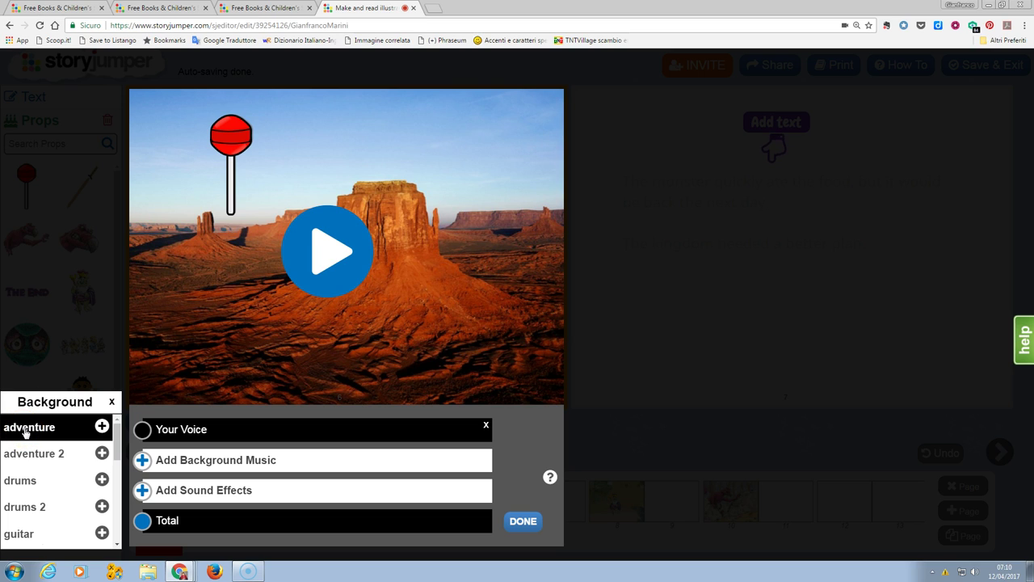
left_click(29, 454)
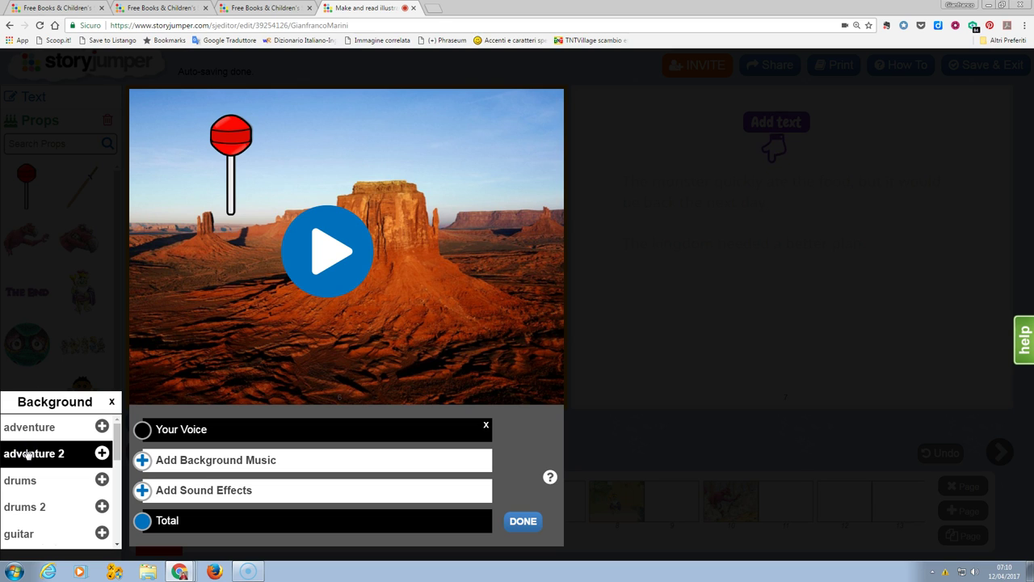
left_click(102, 453)
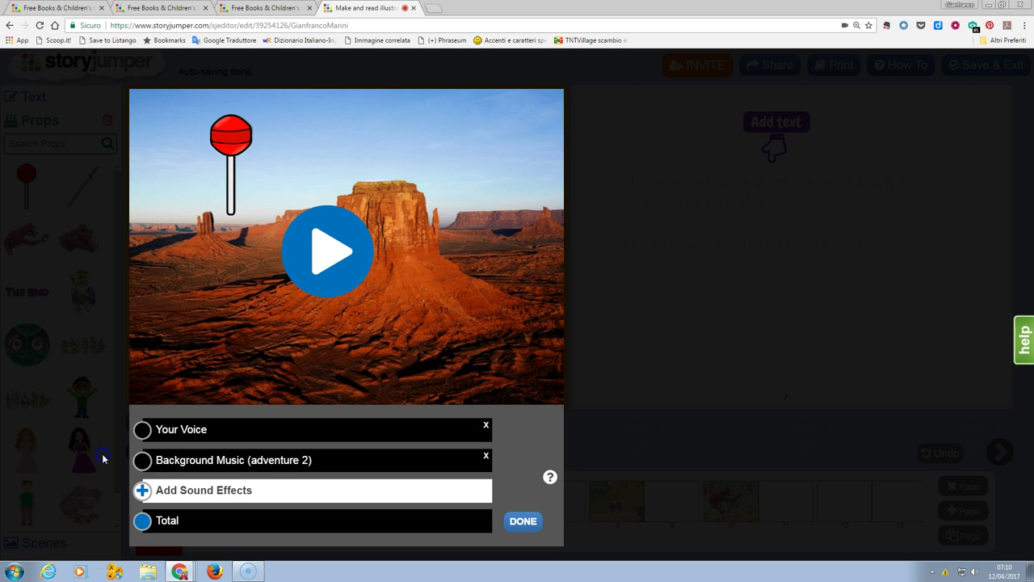
Step: Play the narration together with its background music, pause it and rewind to the start
left_click(142, 460)
left_click(160, 468)
left_click(331, 279)
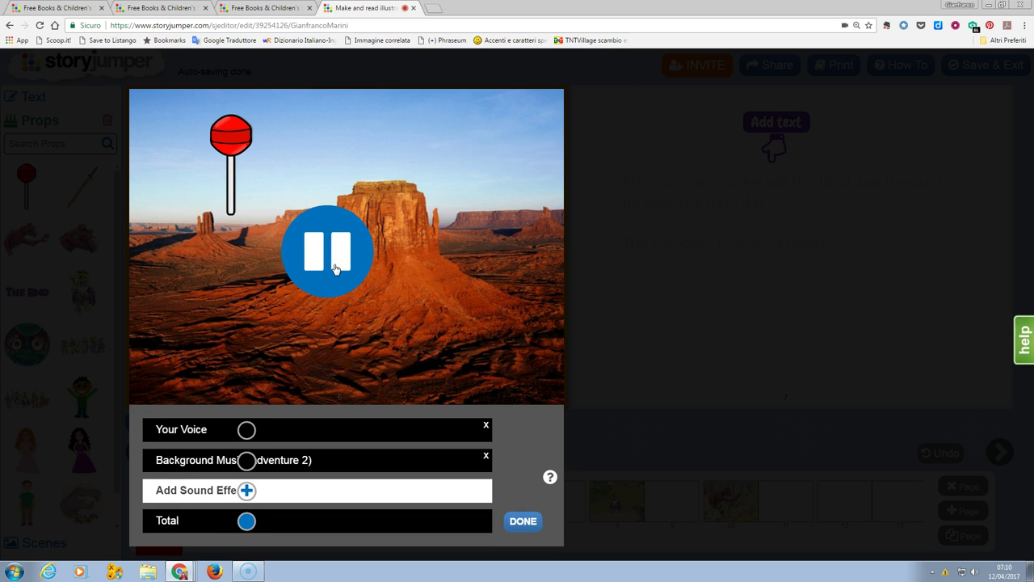
left_click(336, 268)
left_click_drag(259, 521, 139, 526)
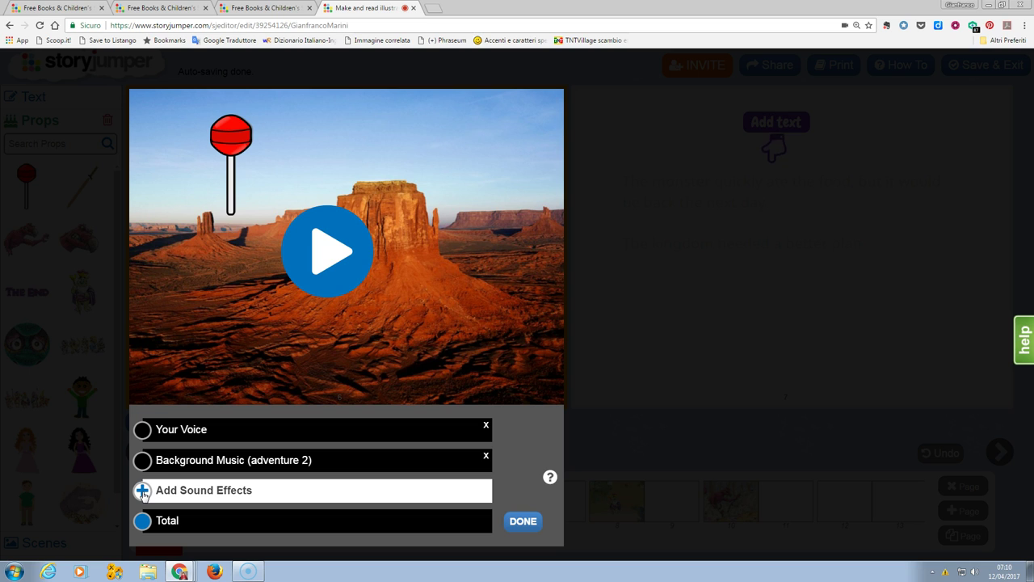
Step: Browse the sound effects and add the jet effect to the page 6 narration
left_click(142, 491)
scroll(97, 477, "down", 3)
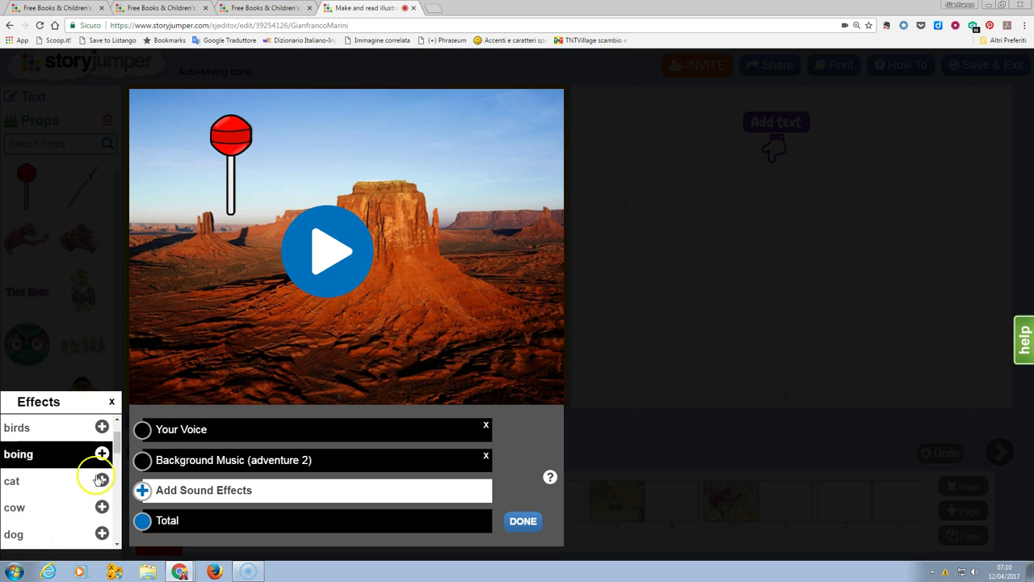
left_click(29, 483)
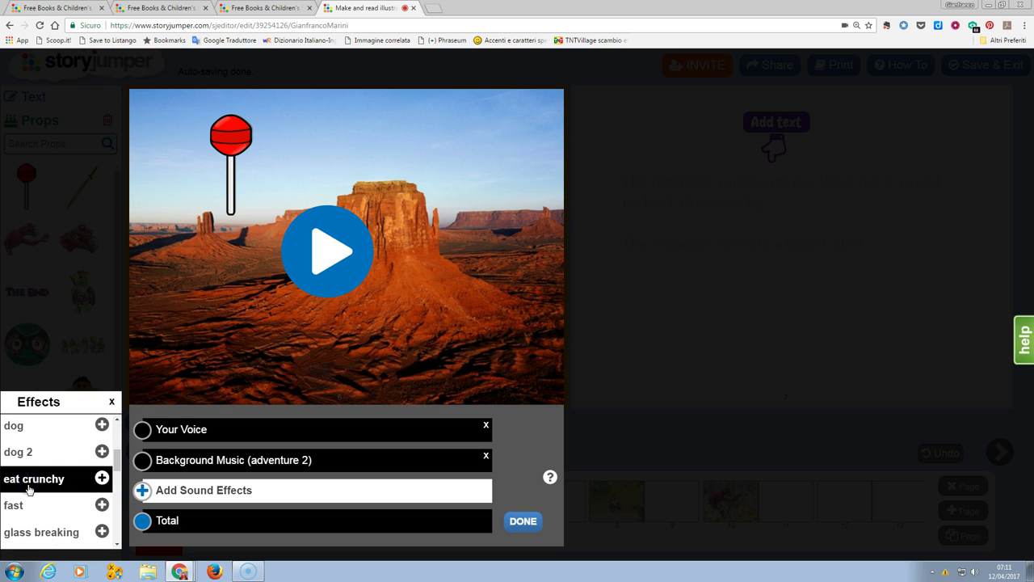
scroll(30, 483, "down", 3)
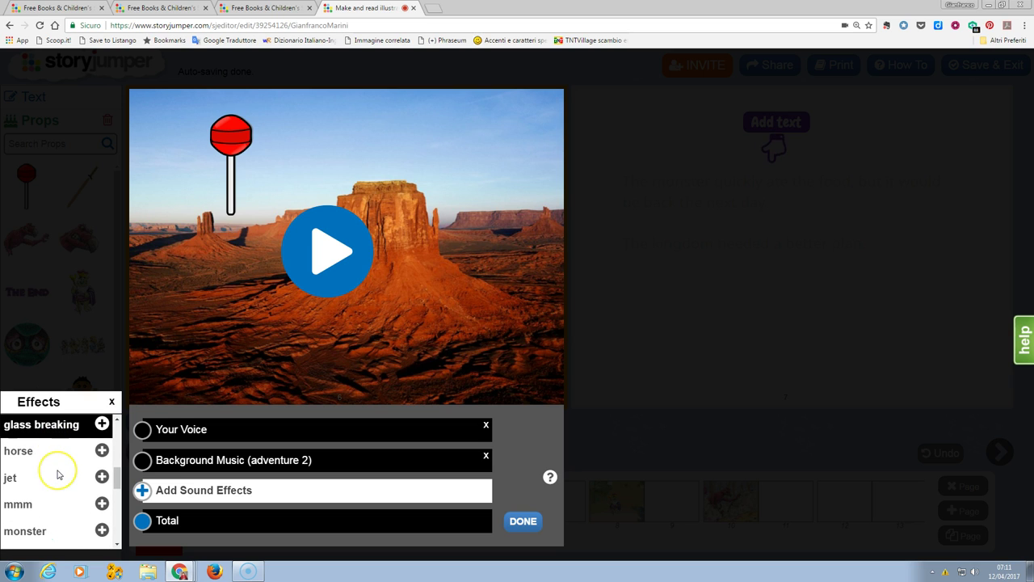
scroll(34, 479, "up", 2)
left_click(33, 481)
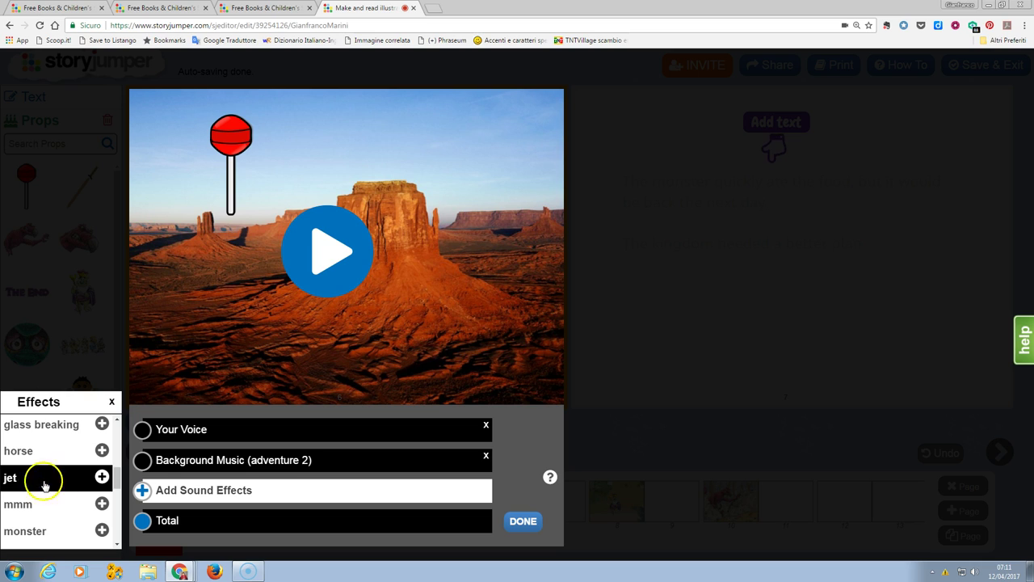
left_click(102, 477)
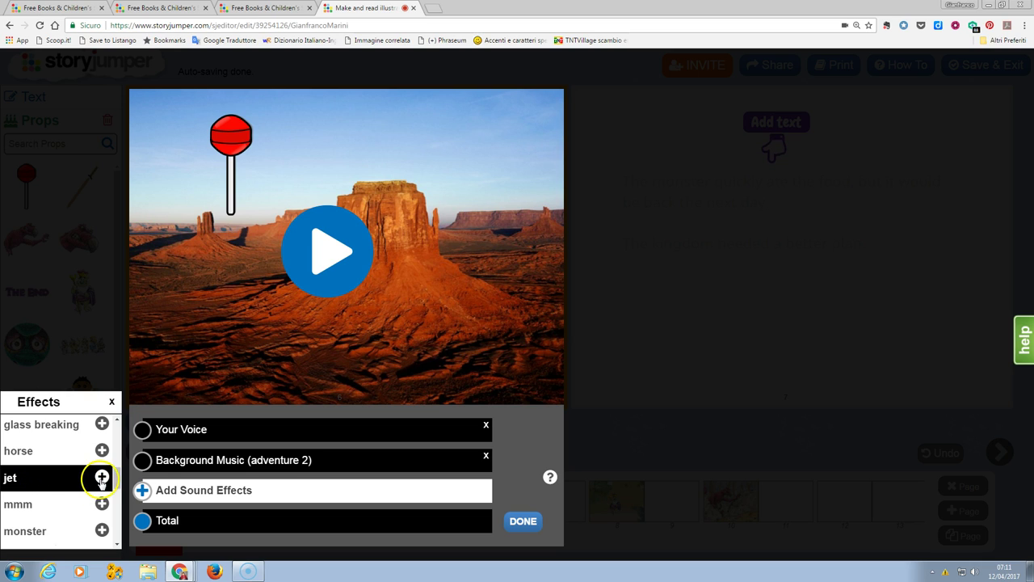
left_click(102, 477)
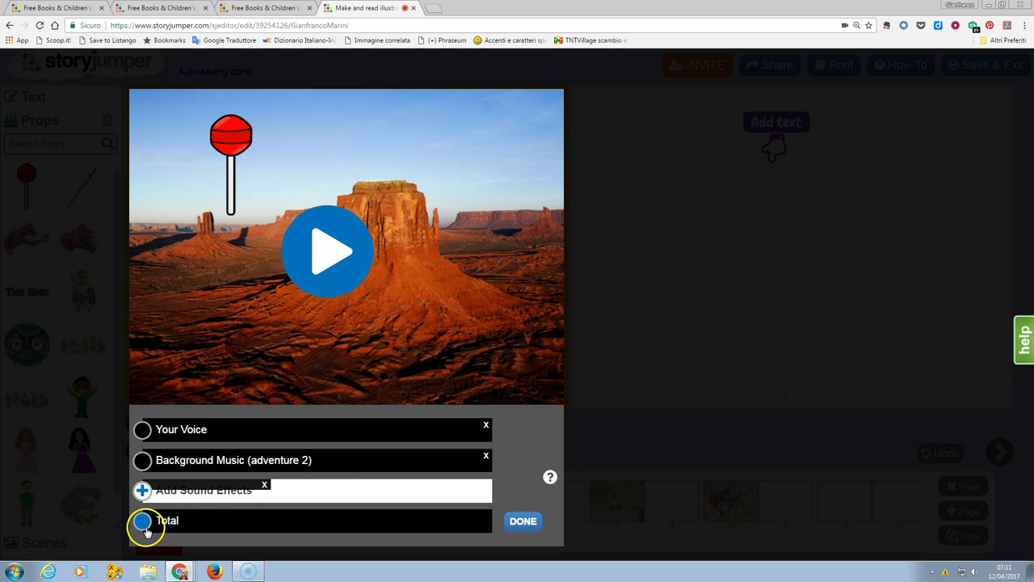
Step: Play and pause the mix with the jet effect, and remove that effect before finishing the narration editing
left_click(314, 273)
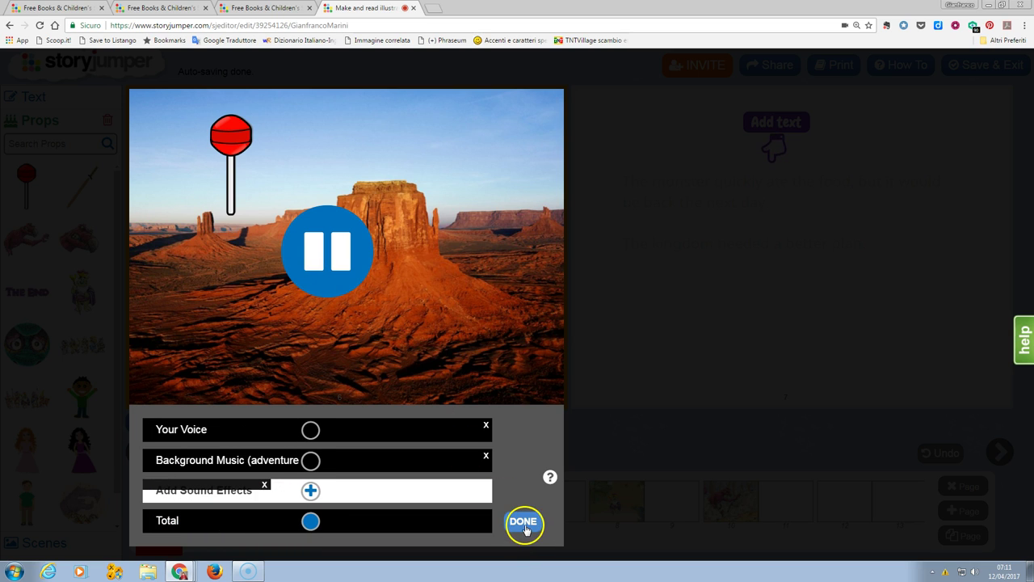
left_click(302, 265)
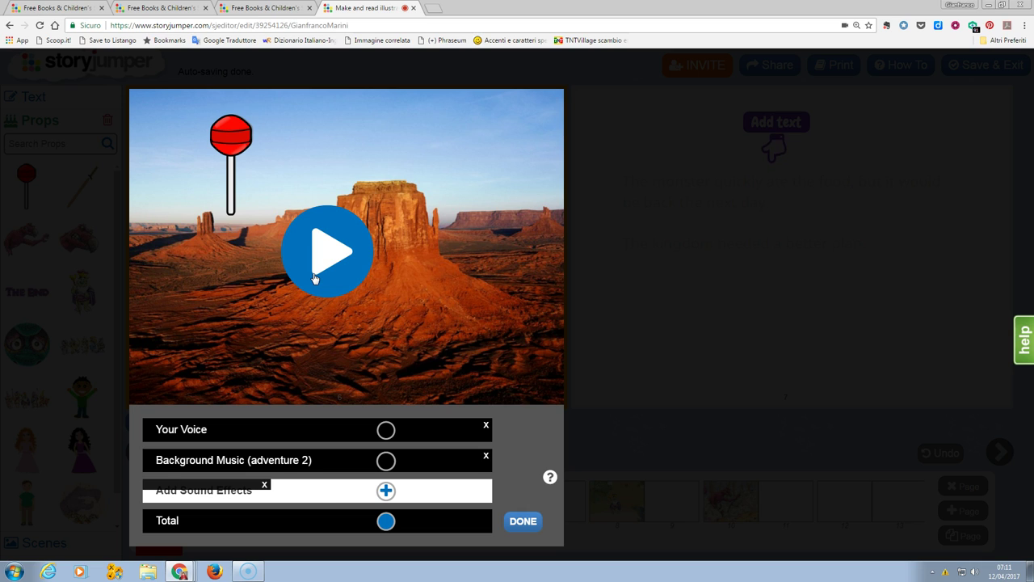
left_click(264, 486)
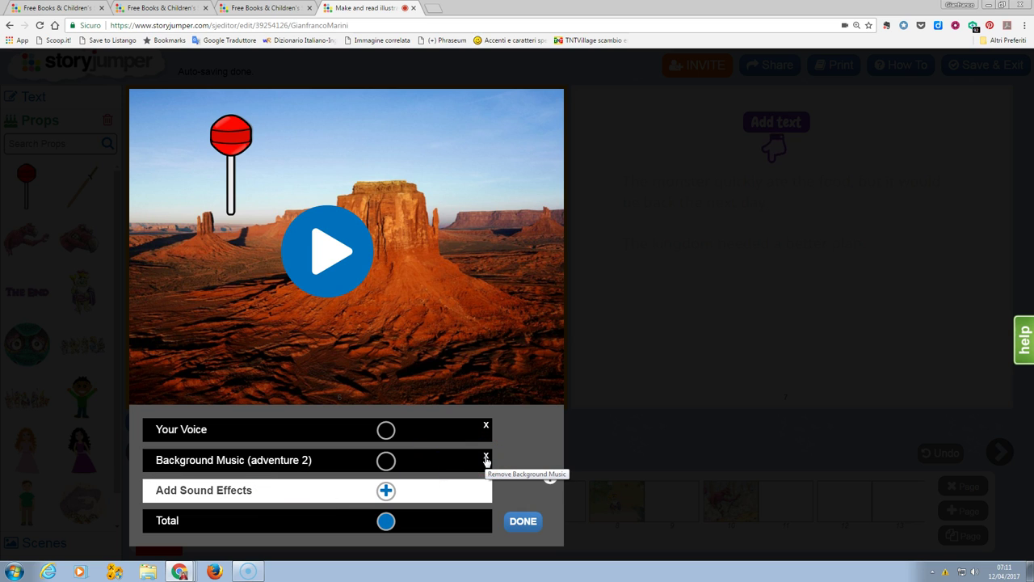
left_click(535, 524)
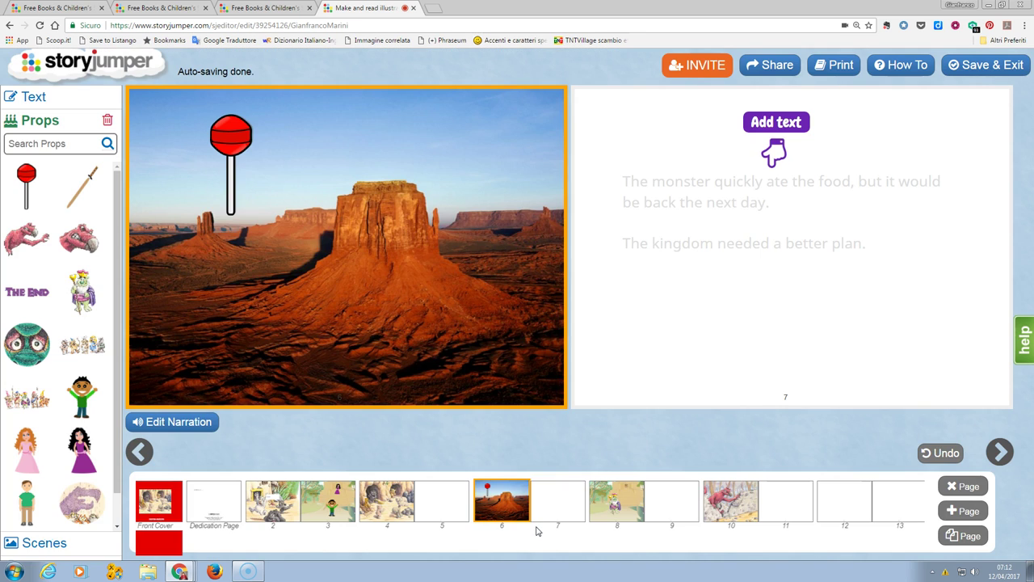
Step: Add two blank pages at the end of the book and move them in front of The End page
left_click(532, 515)
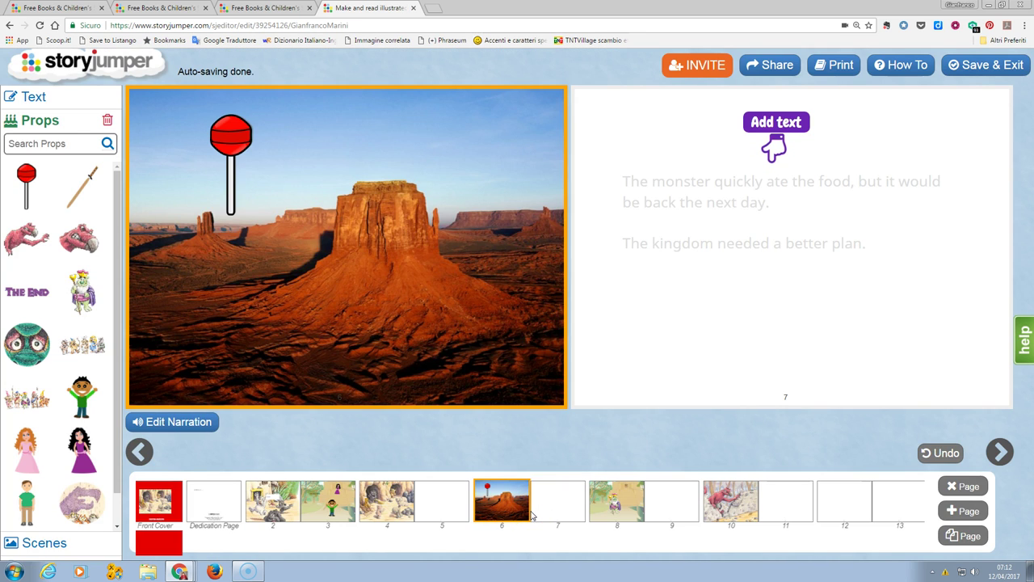
left_click(1000, 451)
left_click(1000, 451)
left_click(1000, 452)
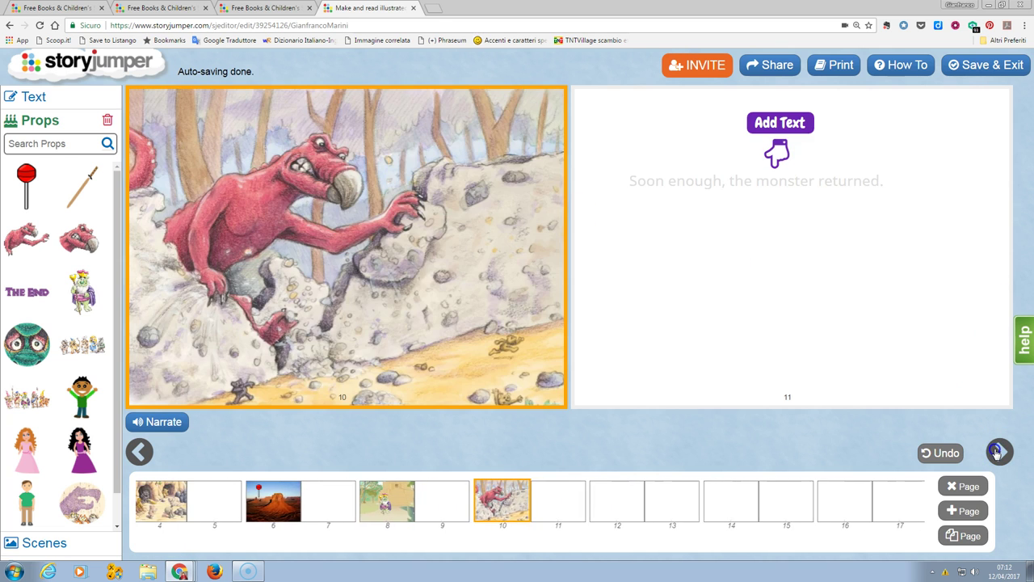
left_click(998, 452)
left_click(999, 452)
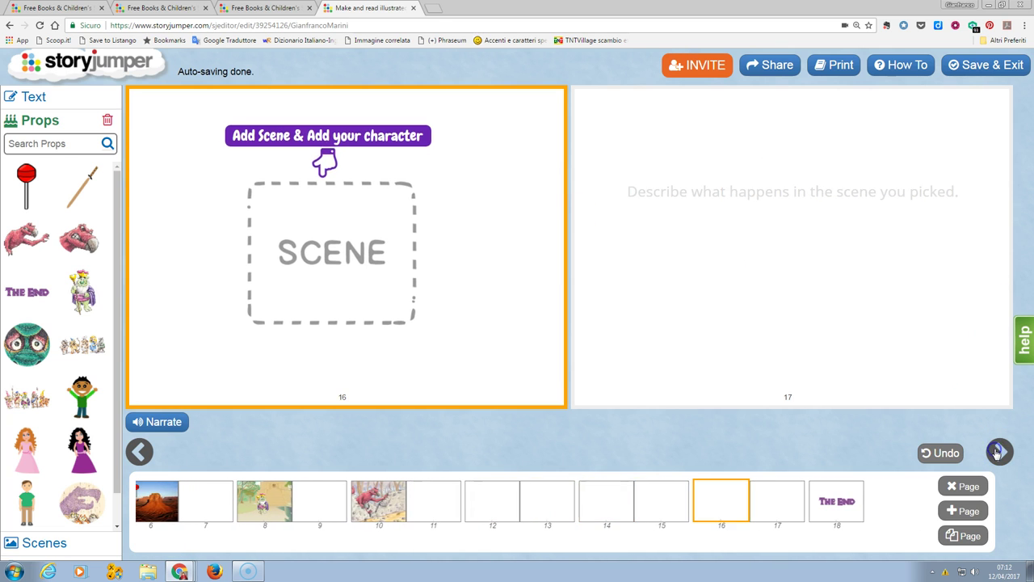
left_click(998, 451)
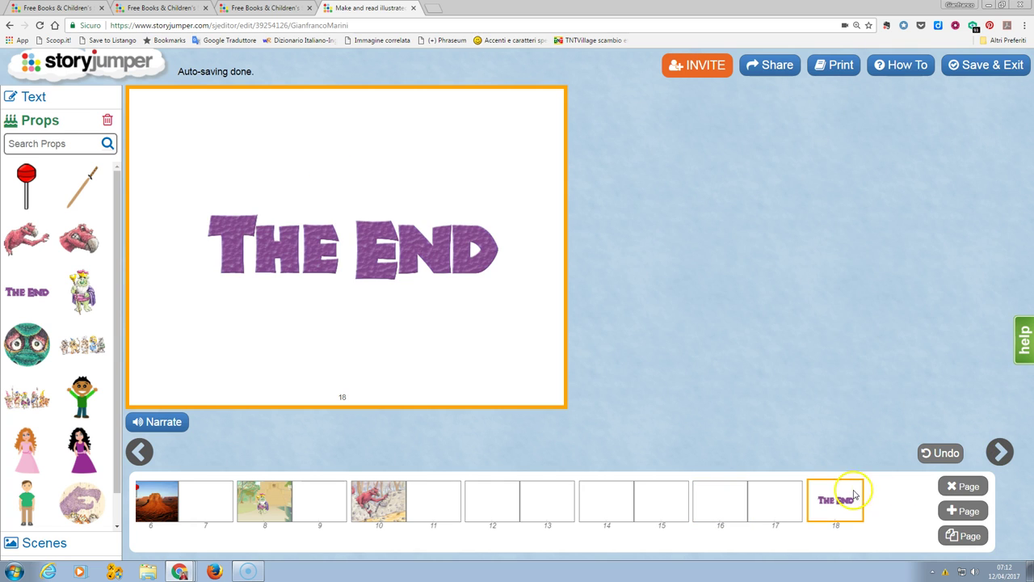
left_click(969, 511)
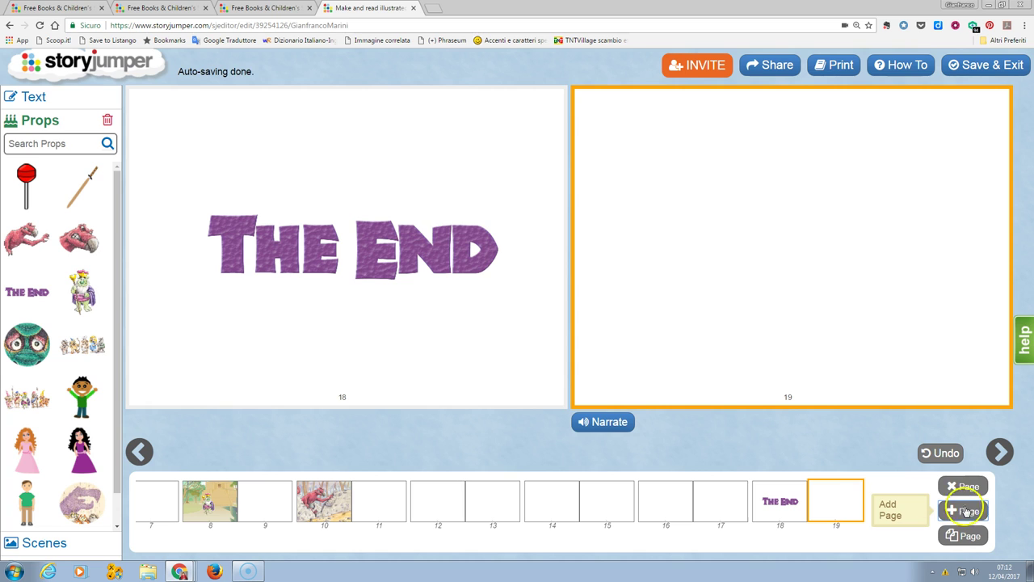
left_click(856, 499)
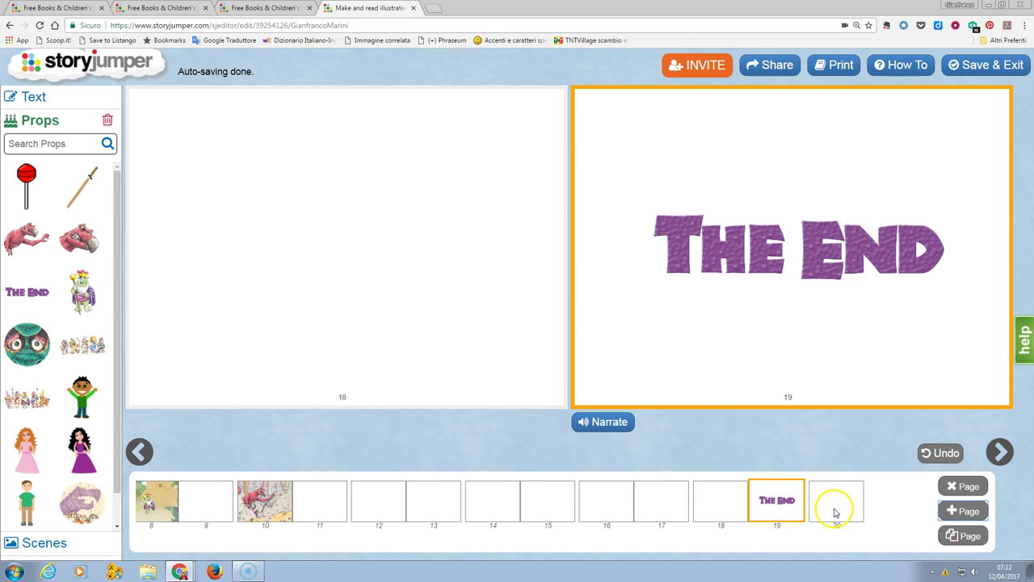
left_click_drag(837, 503, 722, 541)
left_click(694, 506)
left_click(785, 487)
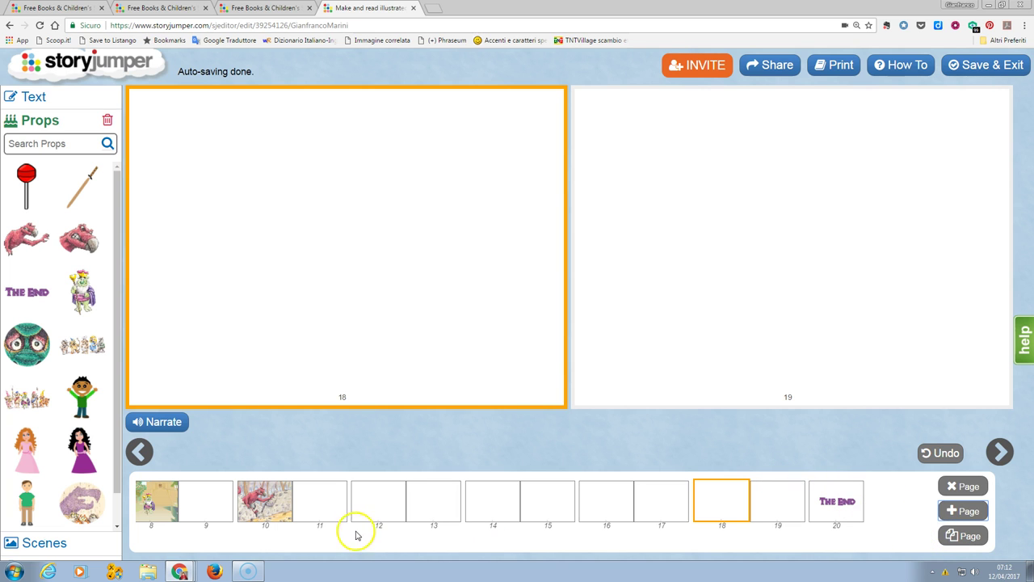
Step: Duplicate page 10 with the monster scene and undo the duplication
left_click(267, 508)
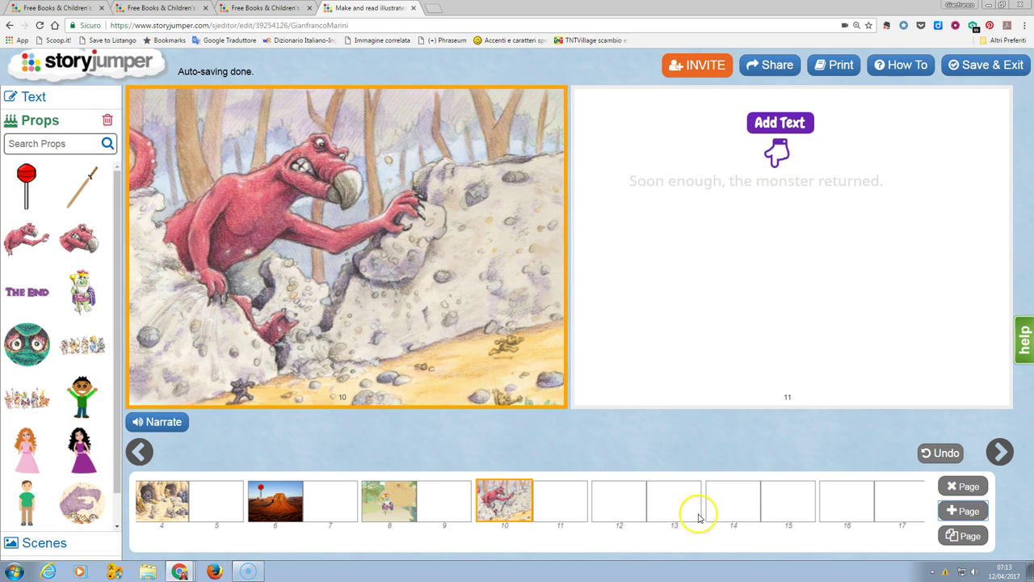
left_click(952, 535)
left_click(417, 540)
left_click(931, 454)
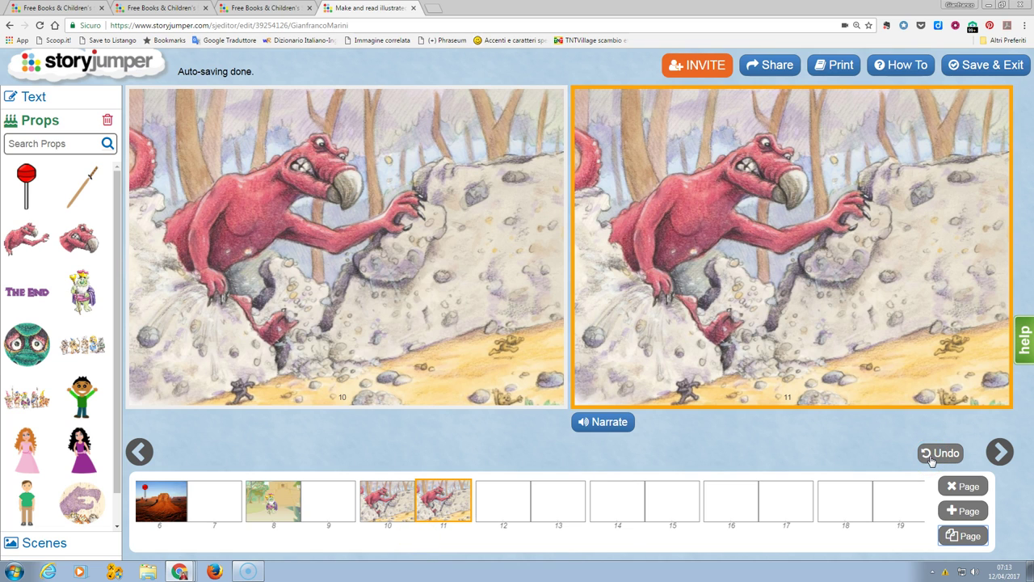
left_click(932, 456)
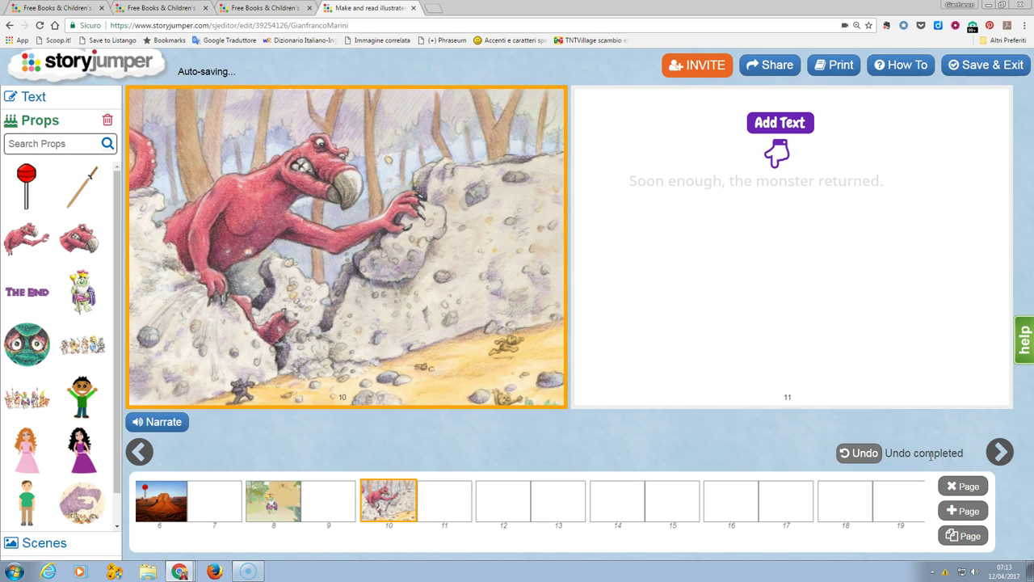
left_click(932, 457)
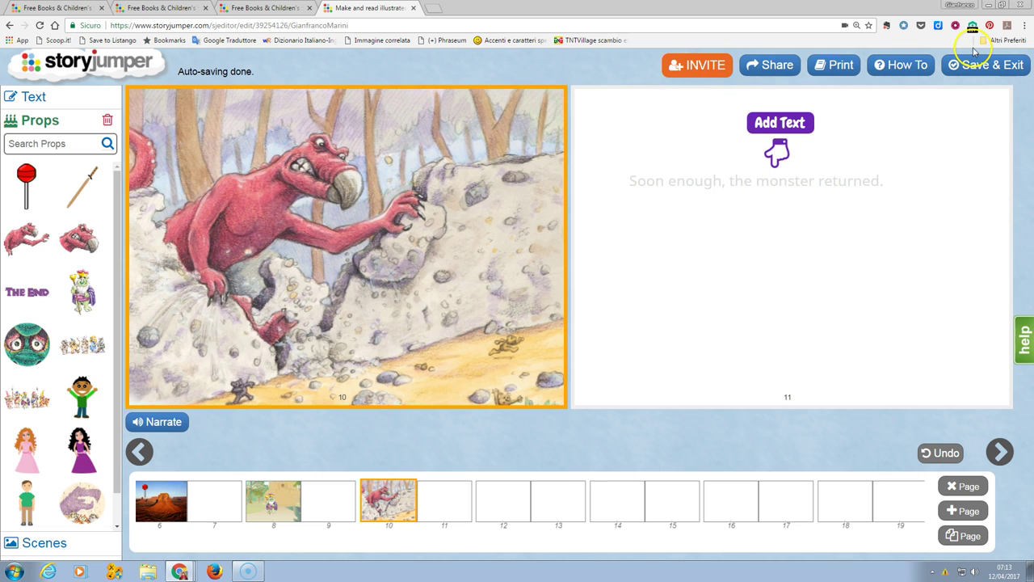
Step: View the form for inviting collaborators, dismiss it, and open the sharing options for The Monster
left_click(689, 67)
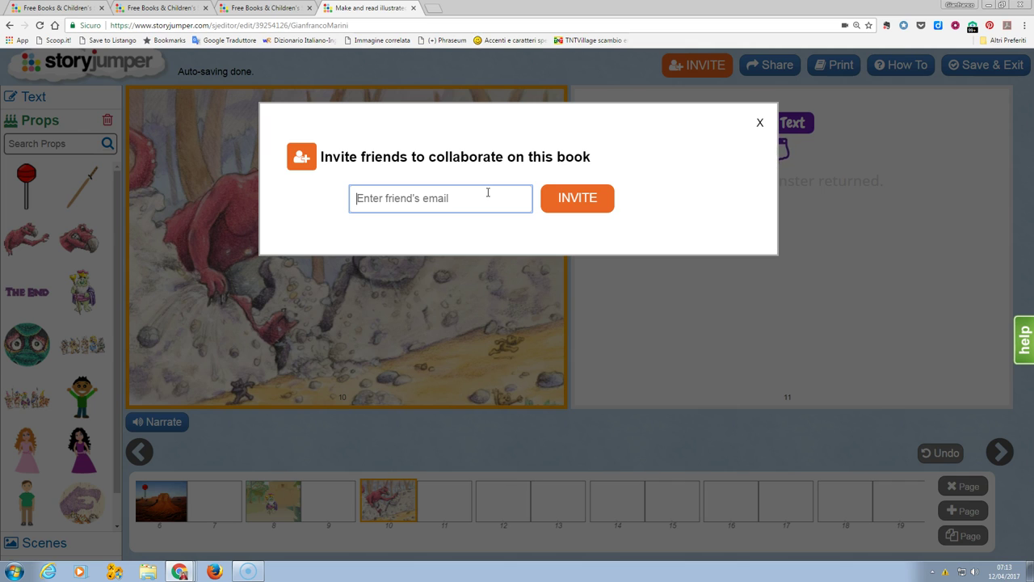
left_click(760, 122)
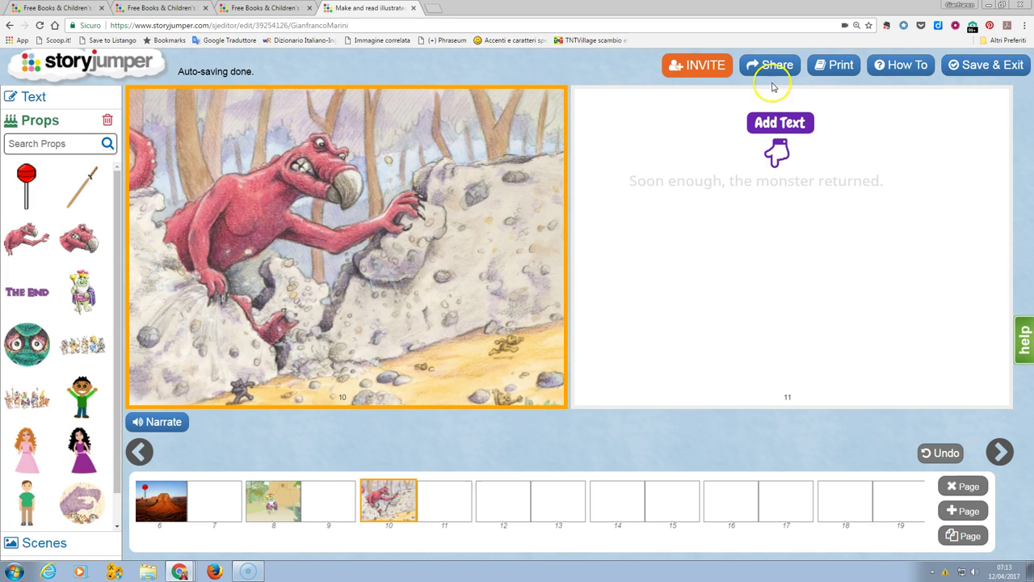
left_click(777, 68)
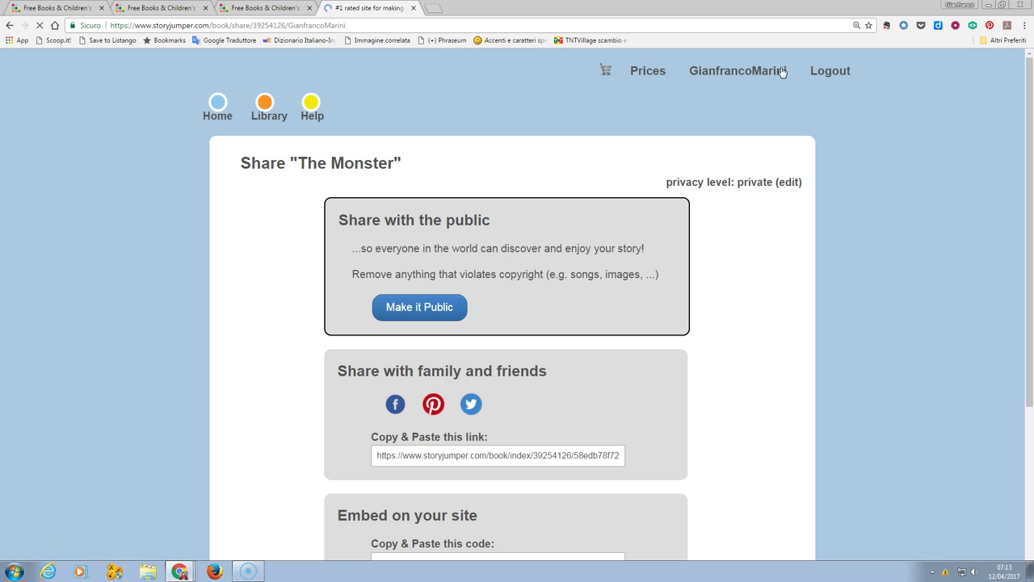
scroll(778, 97, "down", 1)
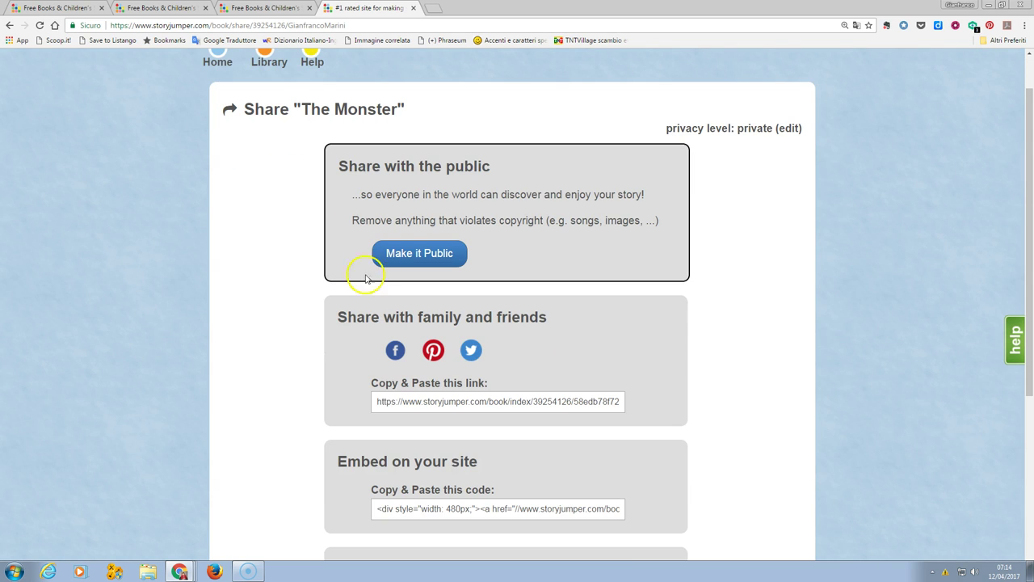
Step: Select the family and friends link and the embed code among the book's sharing options
left_click(405, 260)
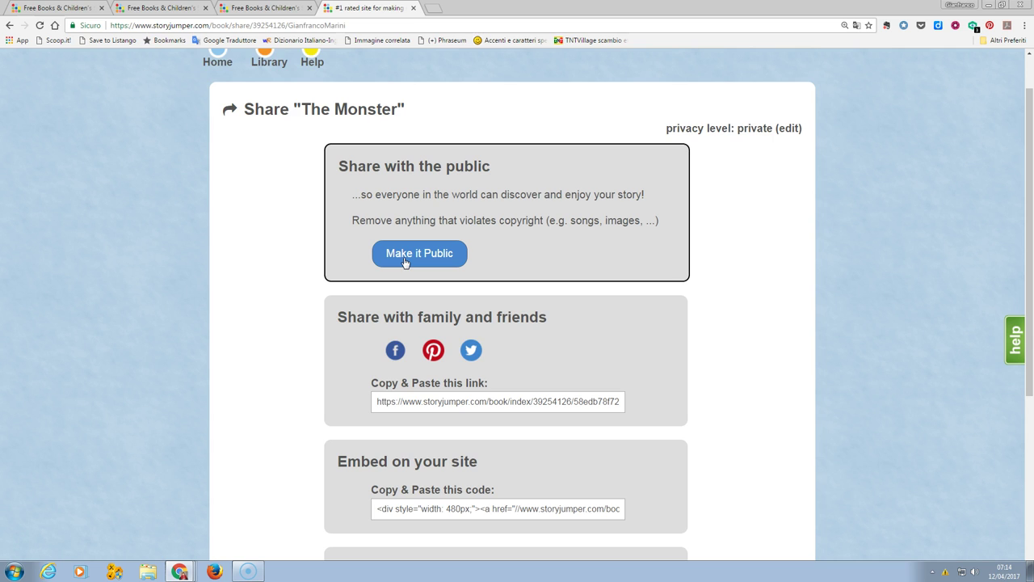
scroll(405, 263, "down", 1)
left_click(432, 293)
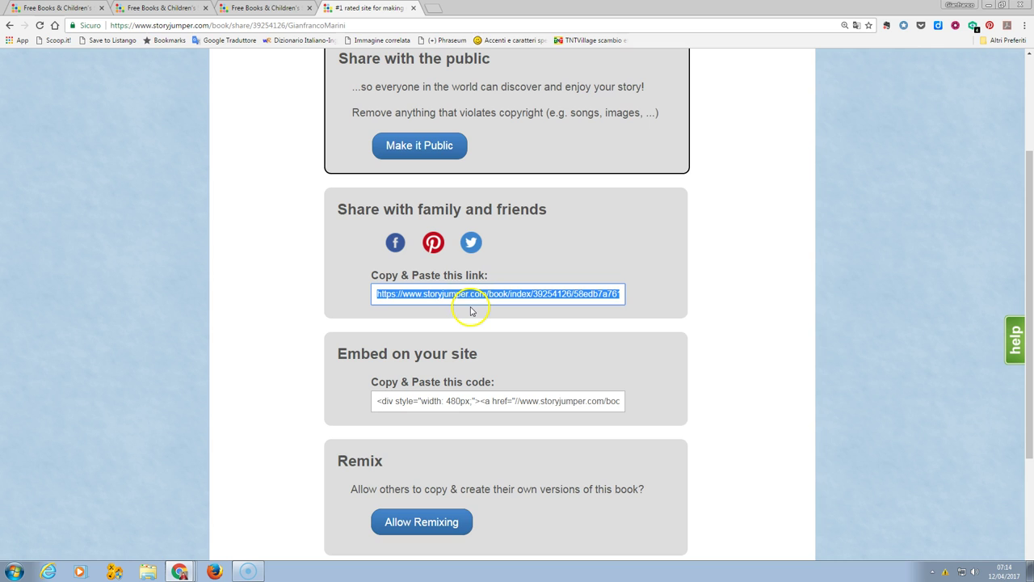
scroll(473, 316, "down", 1)
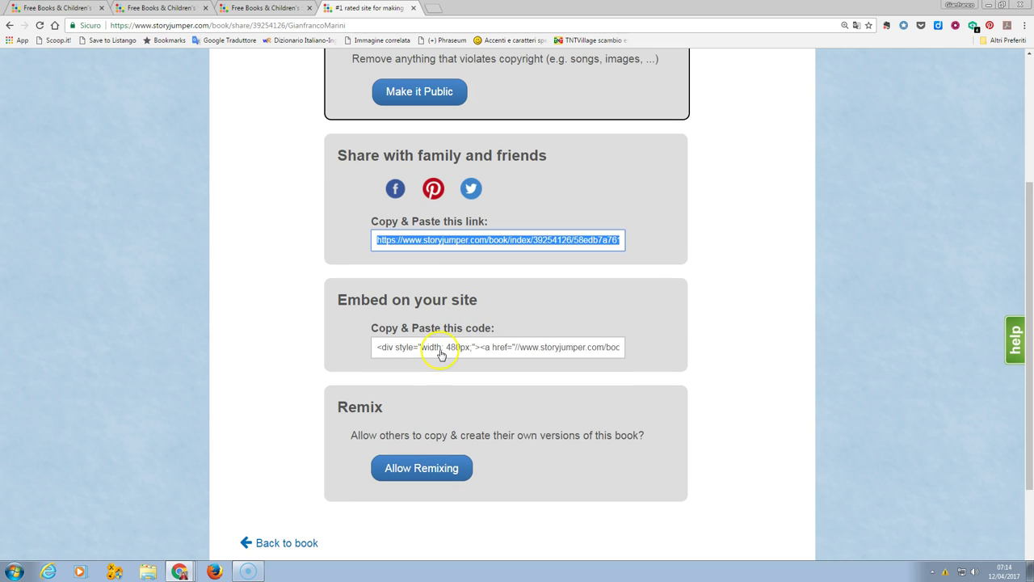
left_click(440, 350)
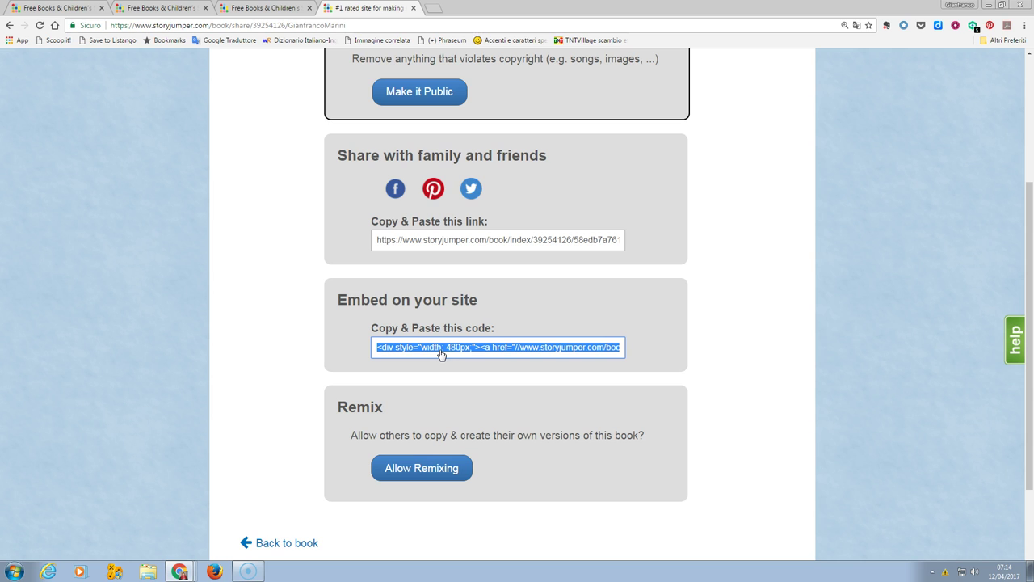
left_click(446, 467)
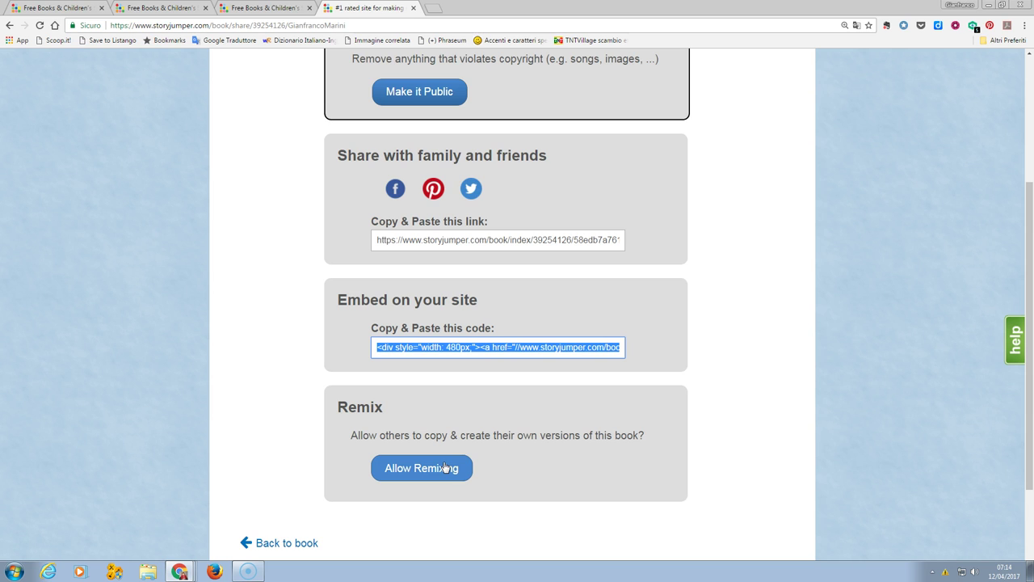
Step: Try the Public, Family & Friends and Private privacy levels for The Monster, and cancel the privacy changes
scroll(445, 467, "up", 3)
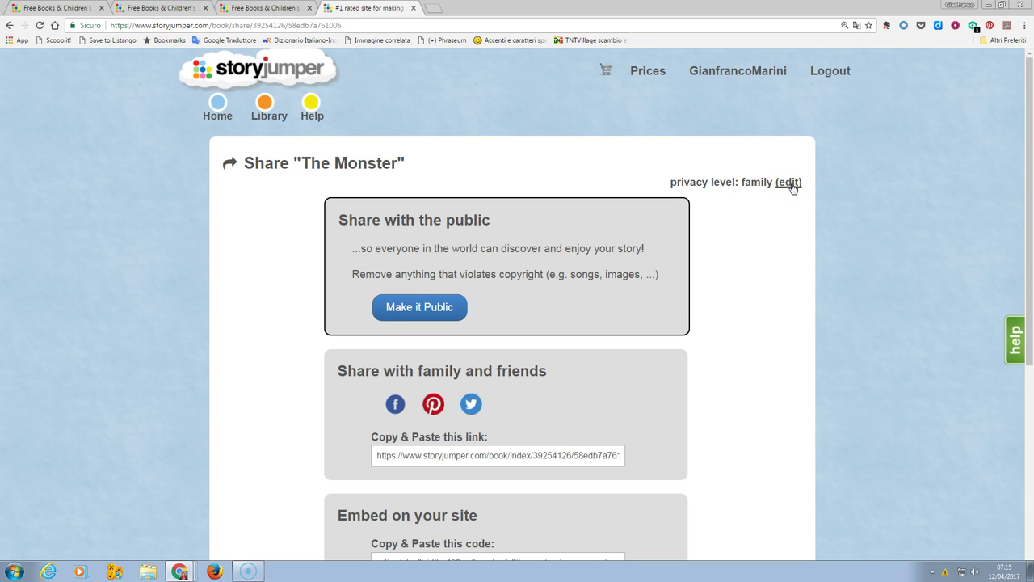
left_click(789, 182)
left_click(409, 252)
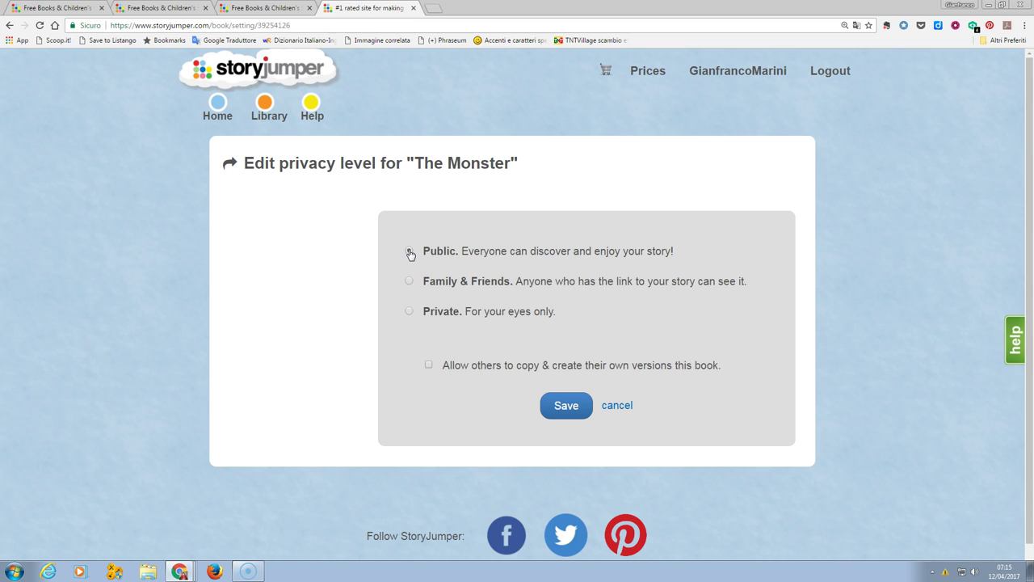
left_click(410, 282)
left_click(409, 312)
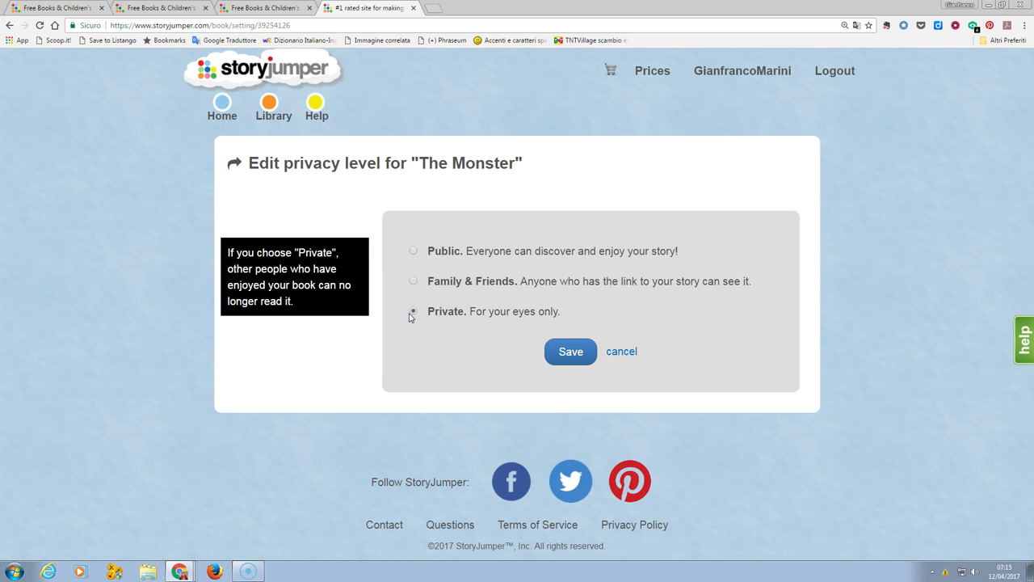
left_click(413, 281)
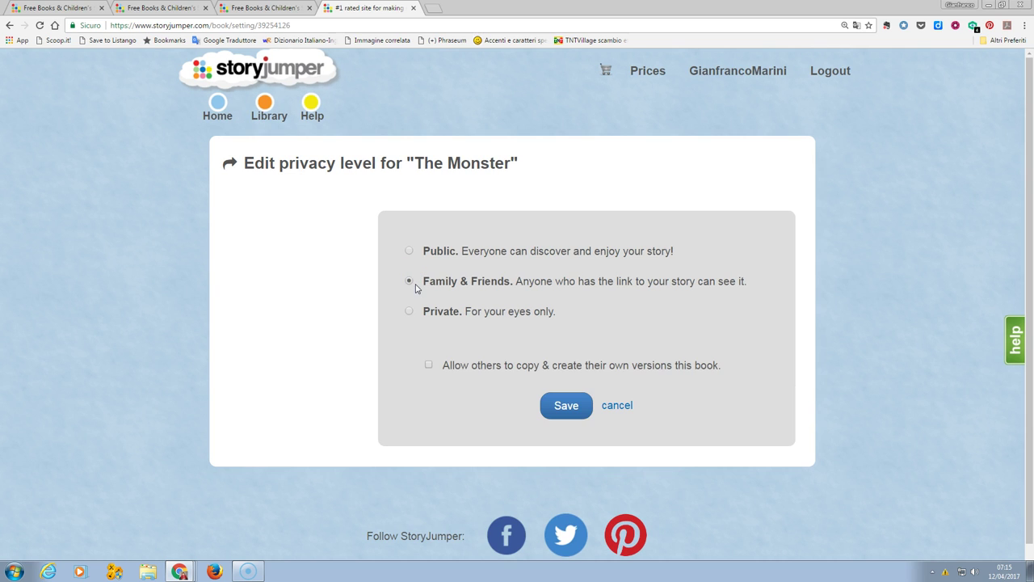
left_click(620, 406)
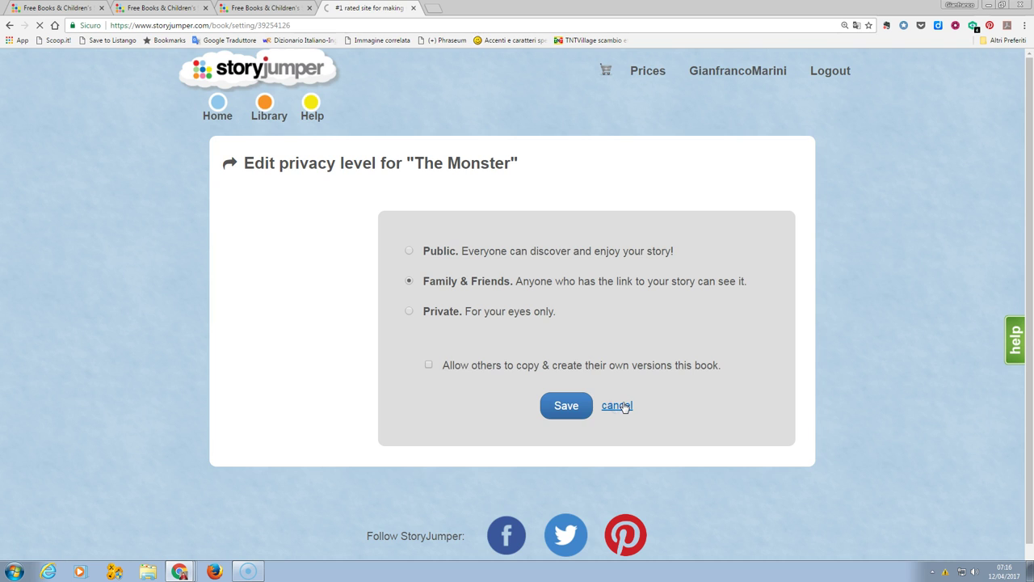